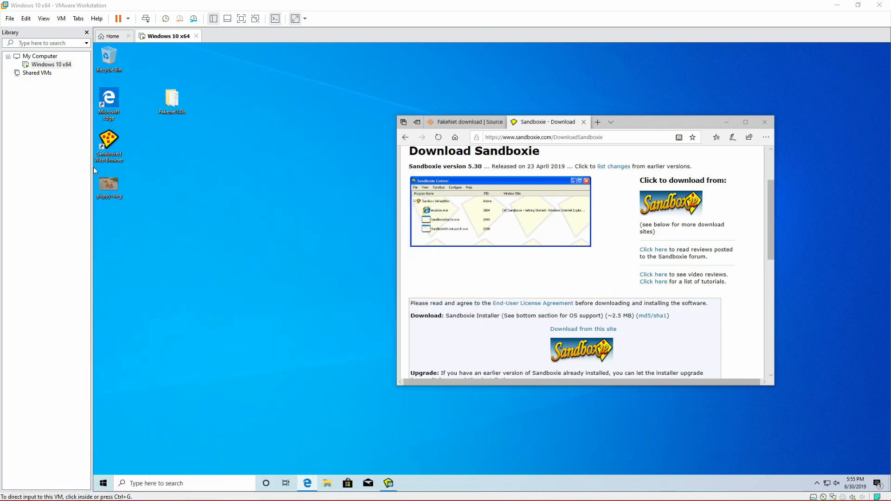
# - Bring the host browser into view and look at the malware sandbox setup video and the Hackxual channel page on YouTube
pyautogui.moveTo(0, 139); pyautogui.dragTo(402, 71)
pyautogui.doubleClick(402, 72)
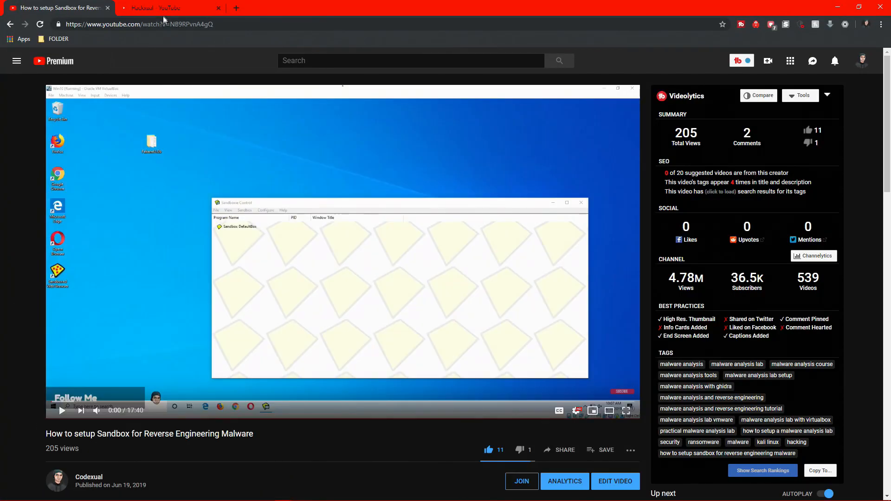
pyautogui.click(160, 9)
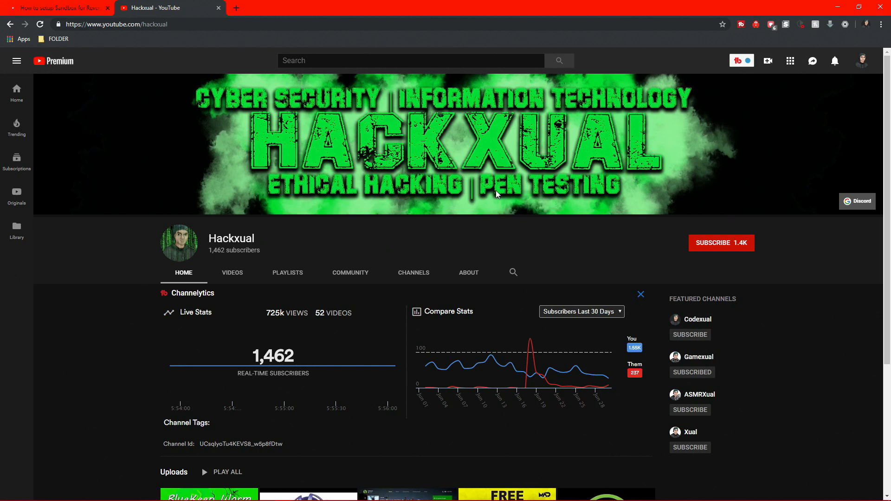
pyautogui.moveTo(365, 10); pyautogui.dragTo(0, 118)
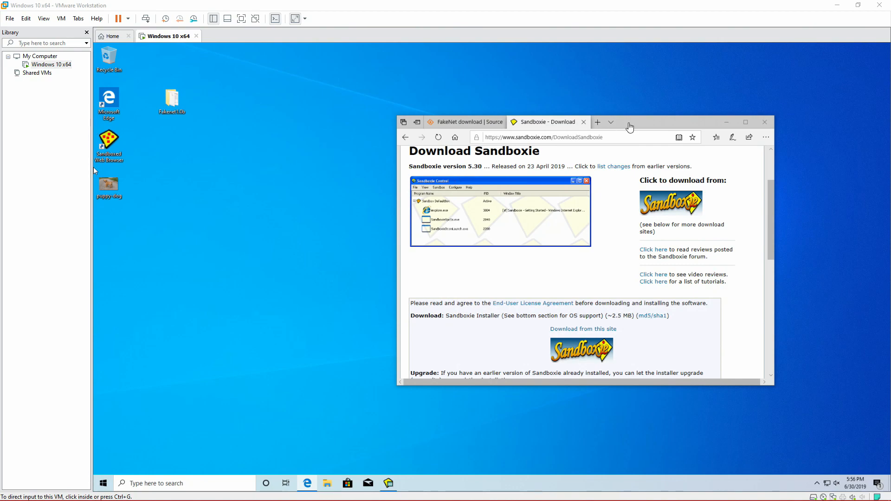
# - Reposition the guest's browser window and open the network adapter settings of the Windows 10 x64 virtual machine
pyautogui.click(627, 126)
pyautogui.moveTo(626, 129); pyautogui.dragTo(527, 119)
pyautogui.hotkey('ctrl', 'alt')
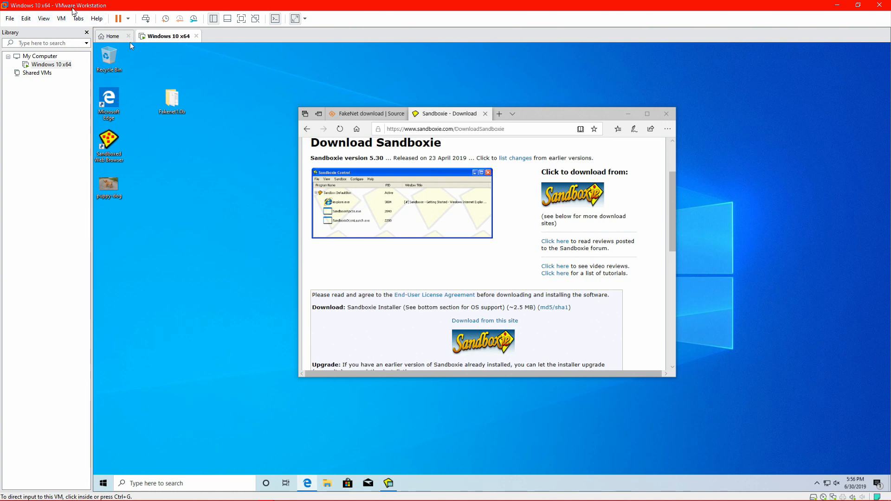
pyautogui.rightClick(51, 65)
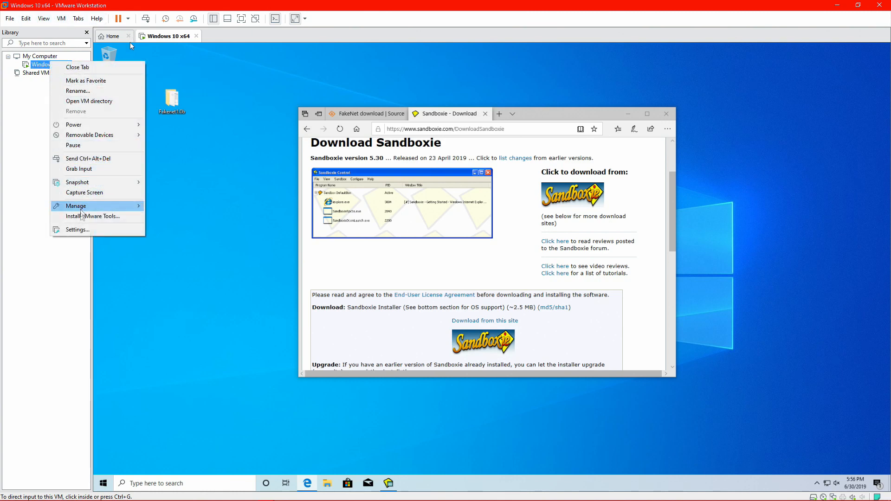
pyautogui.click(82, 230)
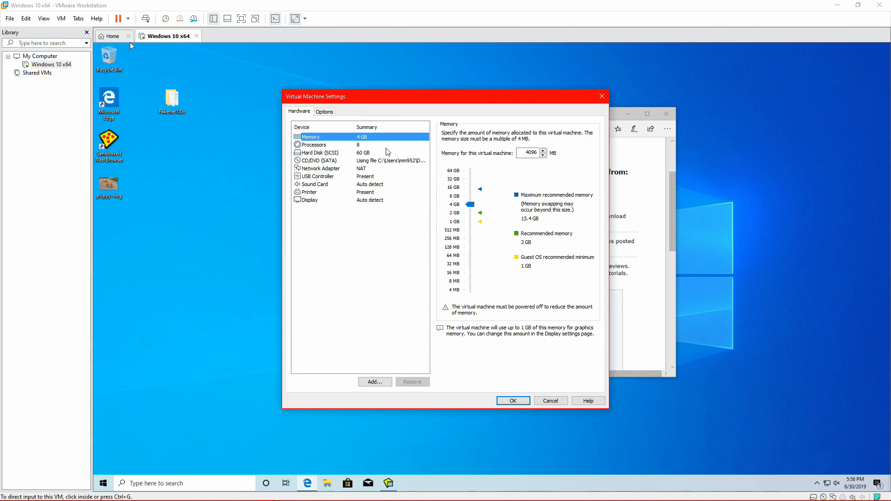
pyautogui.click(325, 171)
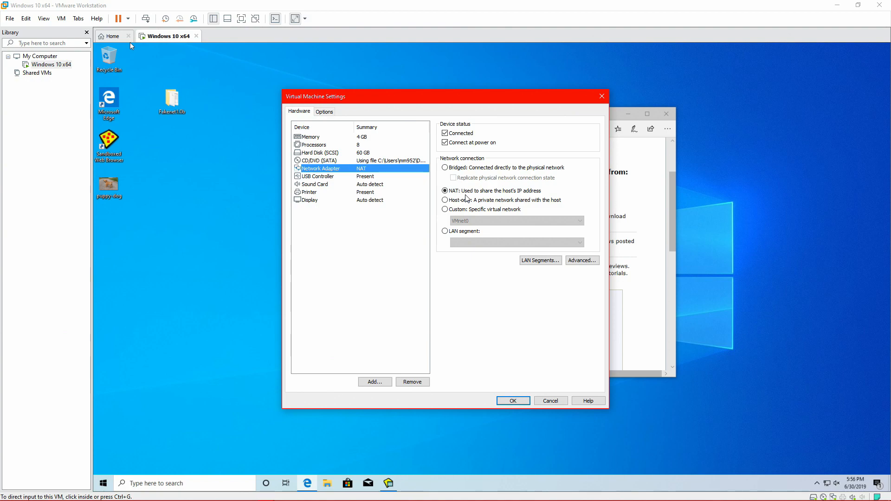
# - Try the Bridged network connection with the physical network connection state replicated, and switch the adapter back to NAT
pyautogui.click(492, 168)
pyautogui.click(483, 181)
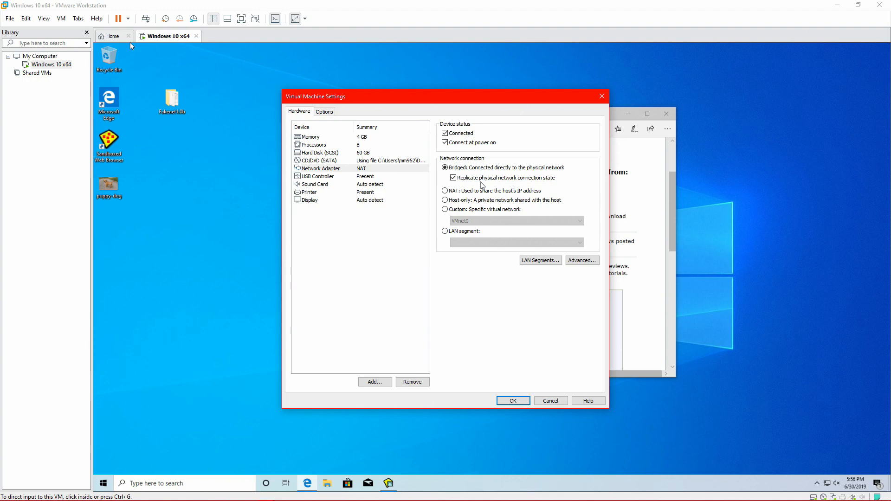
pyautogui.click(473, 190)
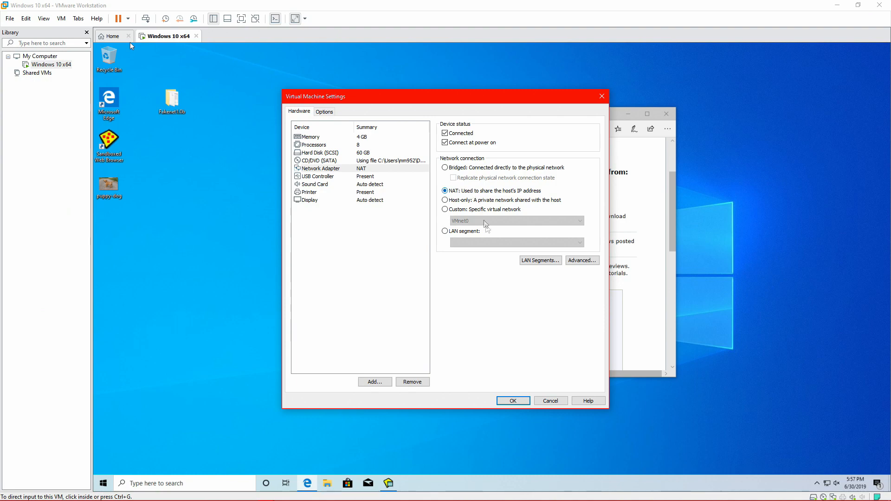
# - Review the virtual machine's USB controller, memory, processor and general option settings, and close the settings dialog
pyautogui.moveTo(381, 100); pyautogui.dragTo(356, 97)
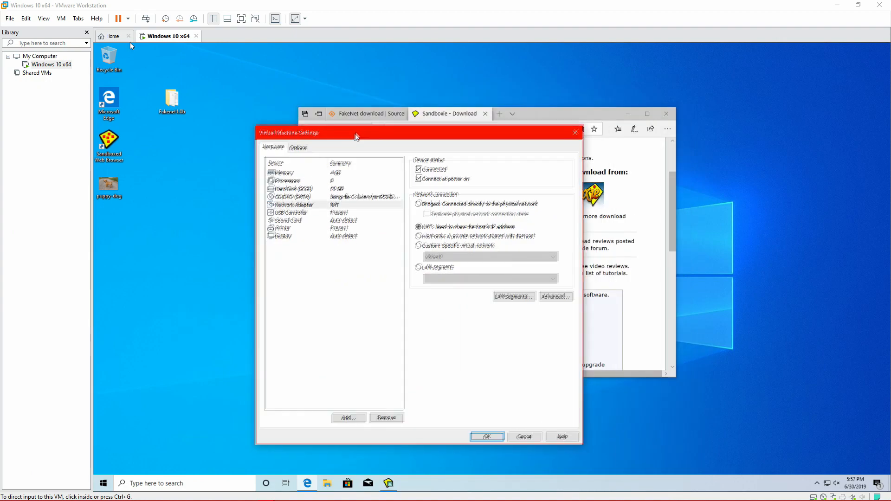
pyautogui.click(303, 199)
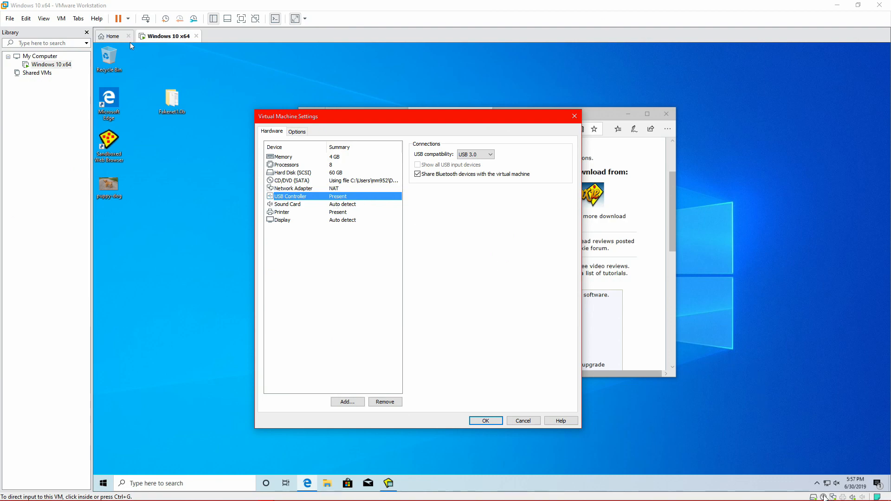
pyautogui.click(816, 497)
pyautogui.click(289, 156)
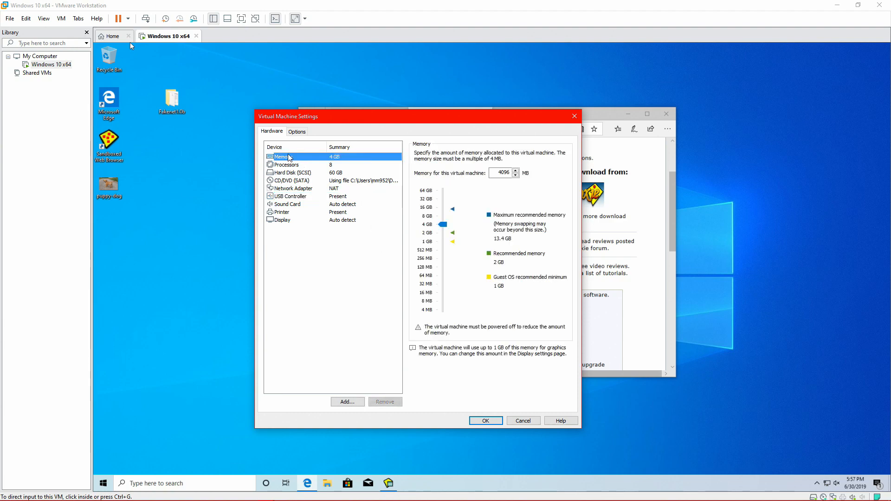
pyautogui.click(324, 167)
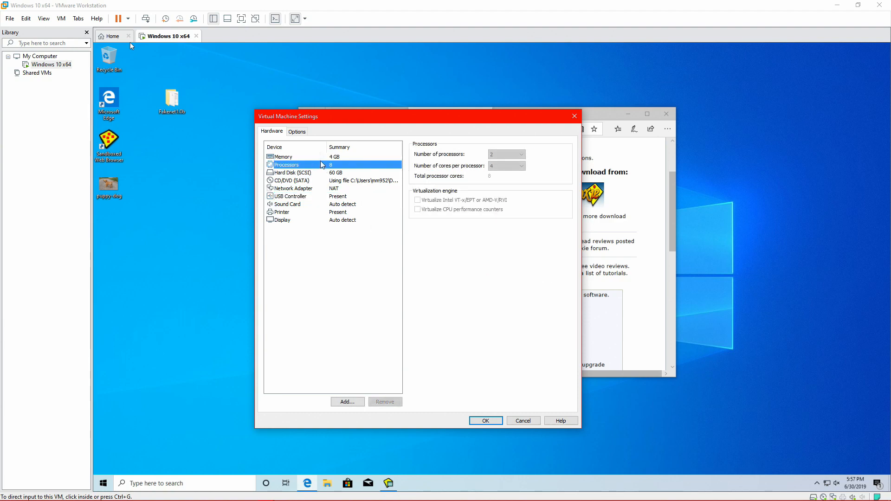
pyautogui.click(301, 134)
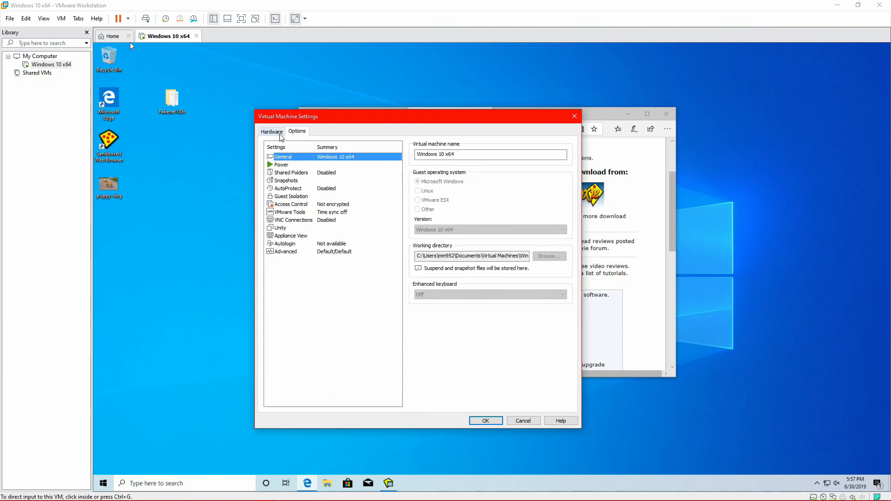
pyautogui.click(279, 135)
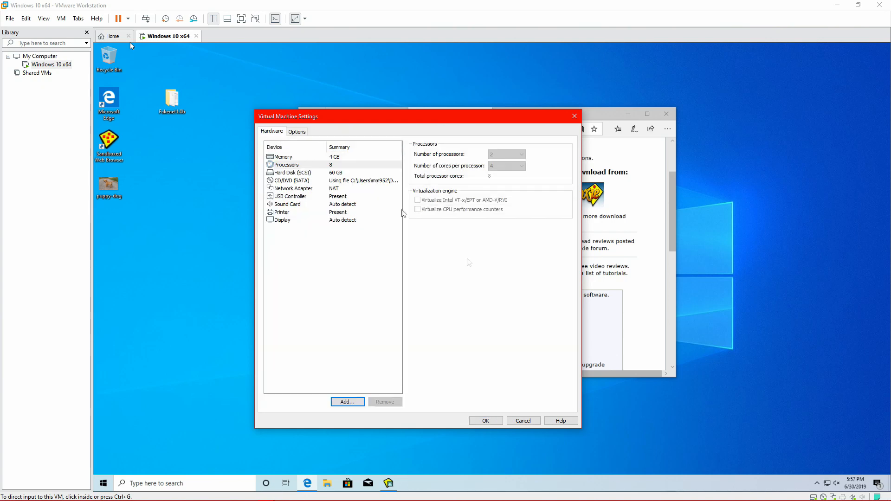
pyautogui.click(493, 423)
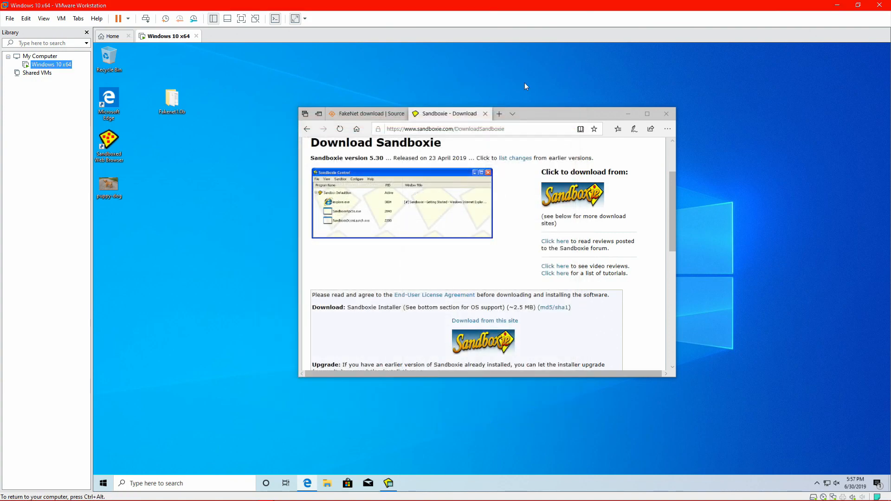
# - Move the Sandboxie download window nearer the centre of the guest desktop and show the hidden notification area icons
pyautogui.moveTo(567, 116); pyautogui.dragTo(534, 128)
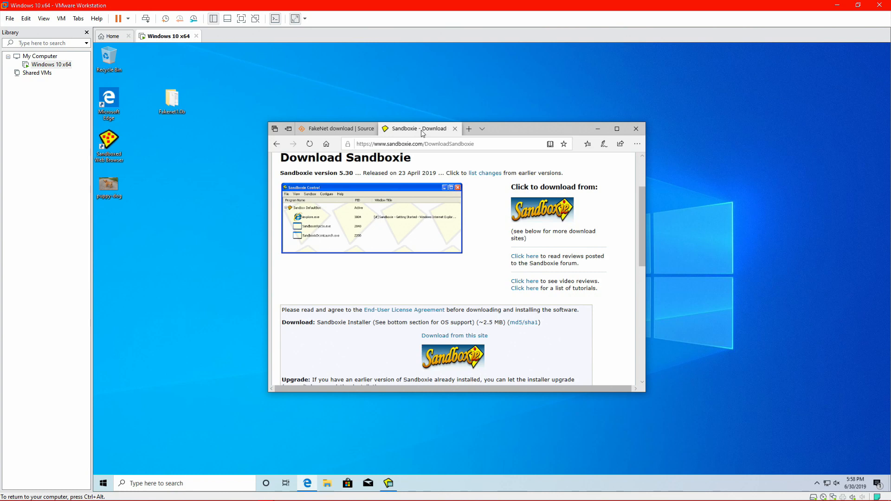
pyautogui.click(818, 483)
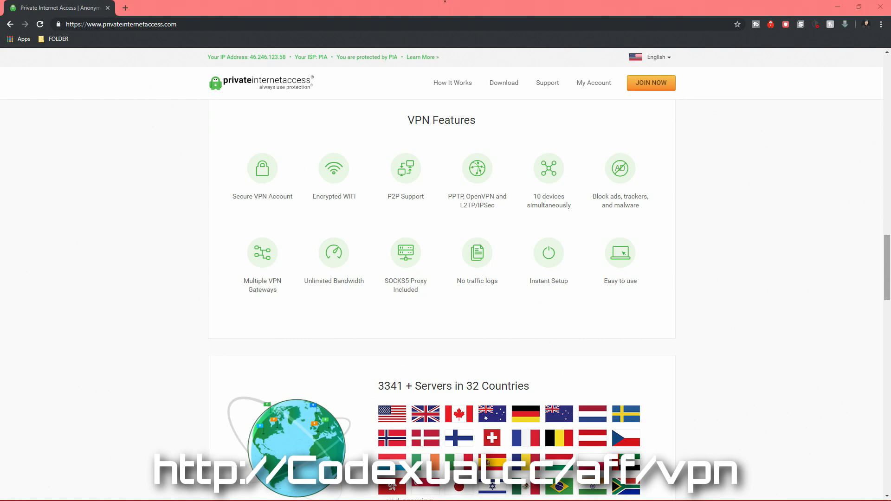
# - Examine the subscription plans, prices and VPN features on the Private Internet Access website in the host browser
pyautogui.moveTo(660, 288); pyautogui.dragTo(166, 198)
pyautogui.click(217, 293)
pyautogui.middleClick(732, 394)
pyautogui.scroll(7, 733, 394)
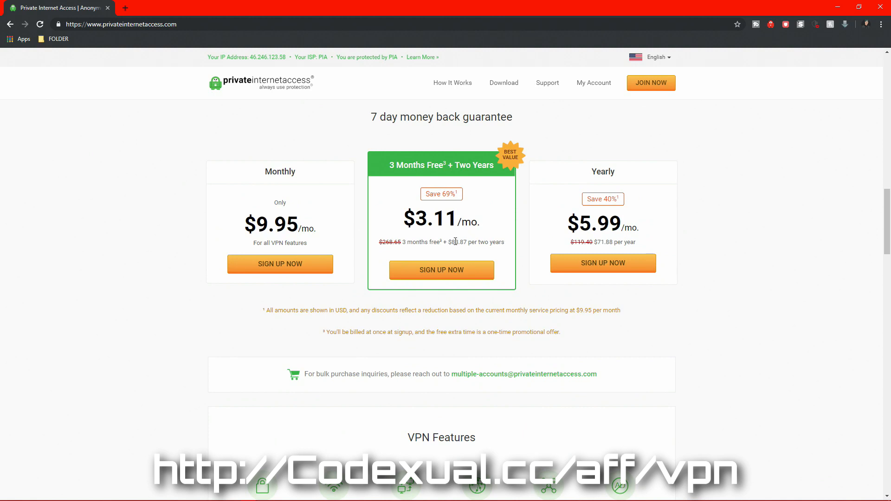
pyautogui.moveTo(452, 242); pyautogui.dragTo(494, 242)
pyautogui.moveTo(389, 165); pyautogui.dragTo(450, 169)
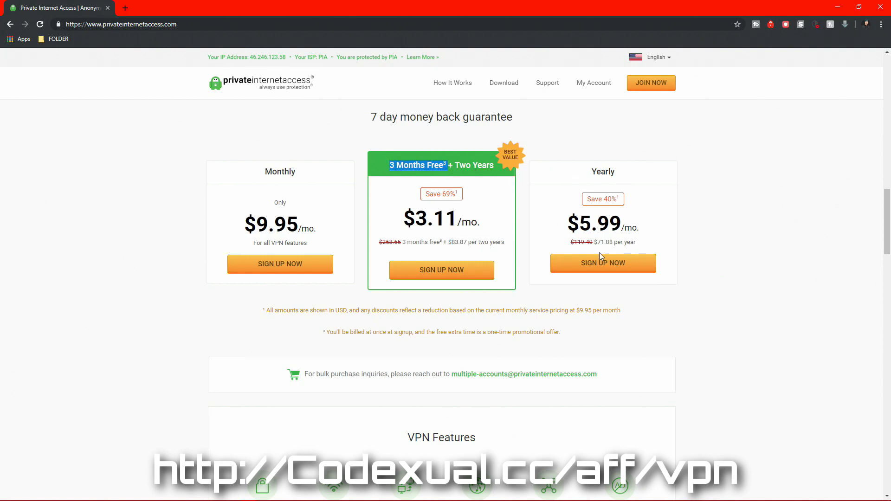
pyautogui.moveTo(599, 245); pyautogui.dragTo(678, 240)
pyautogui.click(738, 201)
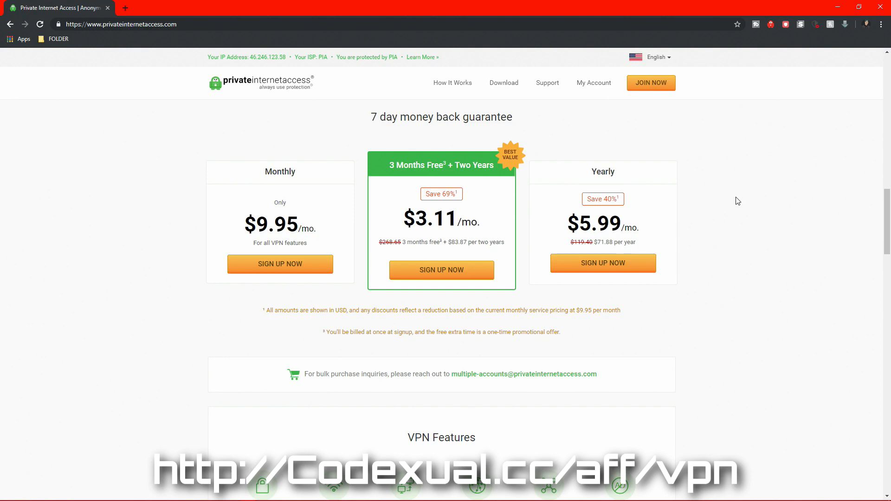
pyautogui.middleClick(738, 219)
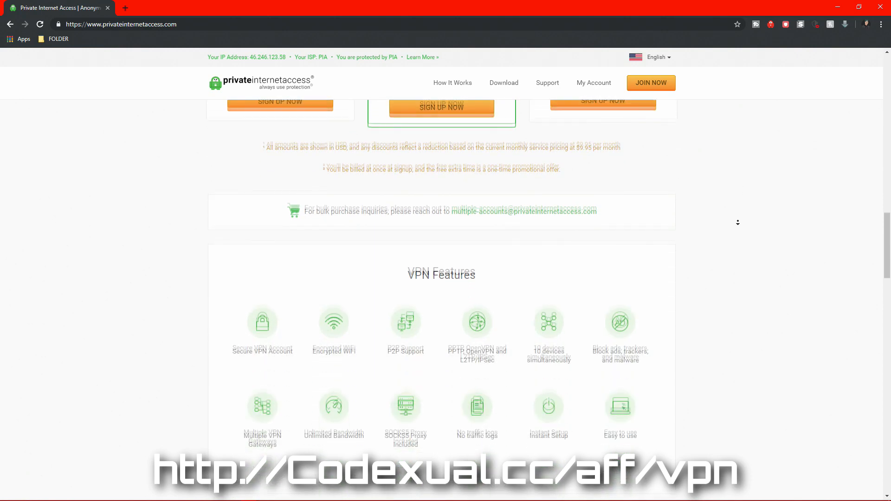
pyautogui.middleClick(738, 222)
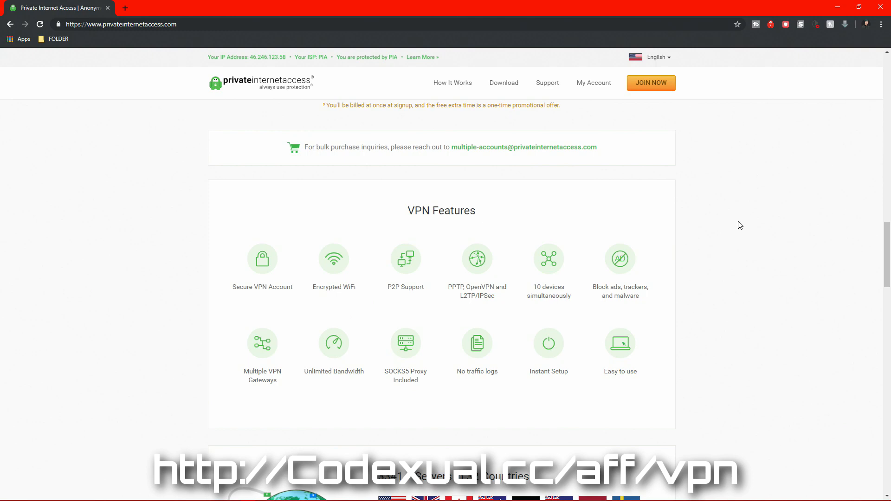
pyautogui.scroll(-5, 740, 226)
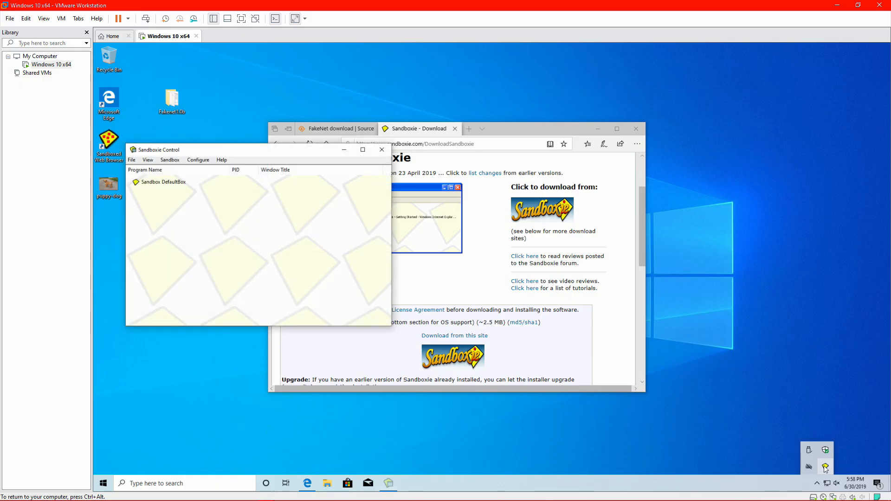
# - Place Sandboxie Control over the browser and try to run the puppy-dog image in DefaultBox as UAC administrator
pyautogui.moveTo(226, 153); pyautogui.dragTo(396, 118)
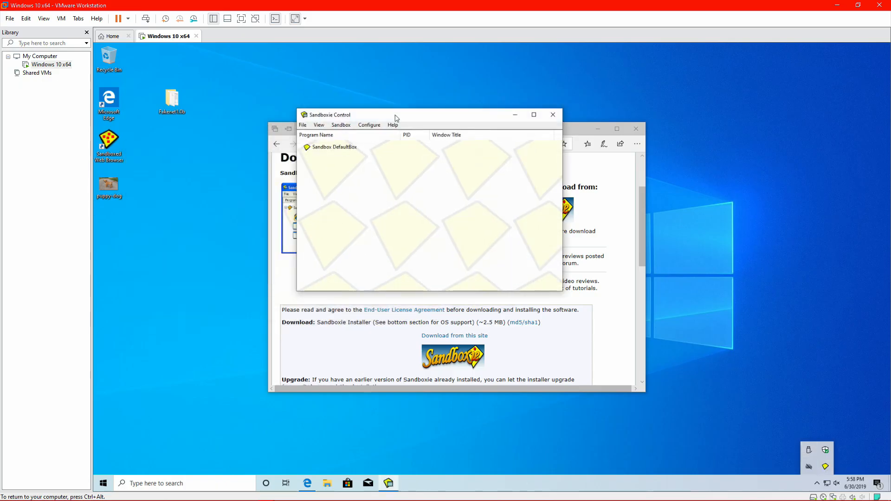
pyautogui.click(102, 193)
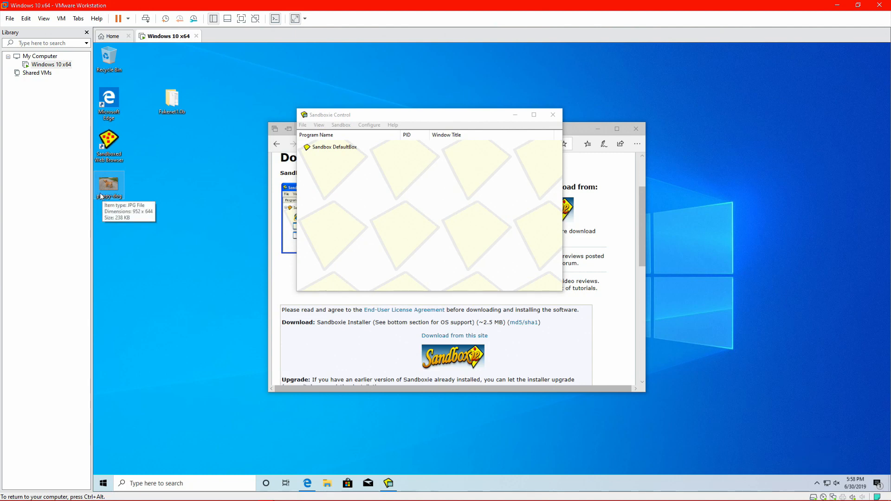
pyautogui.moveTo(102, 196); pyautogui.dragTo(401, 206)
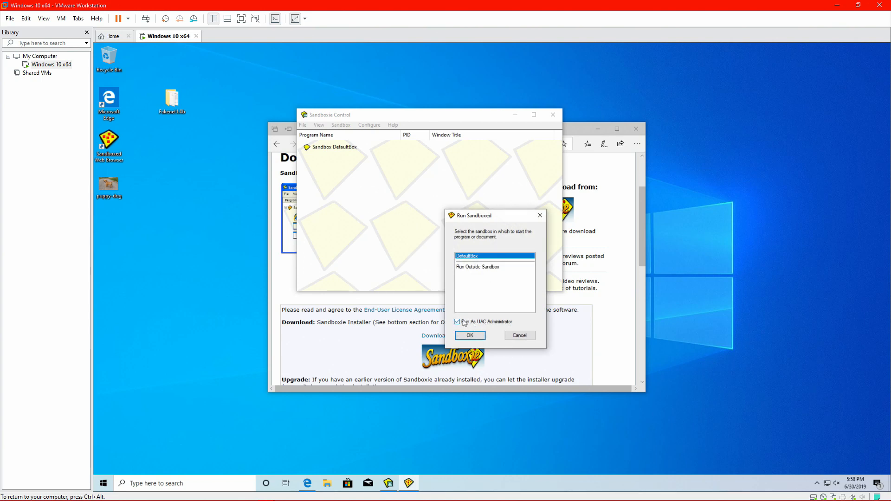
pyautogui.click(470, 335)
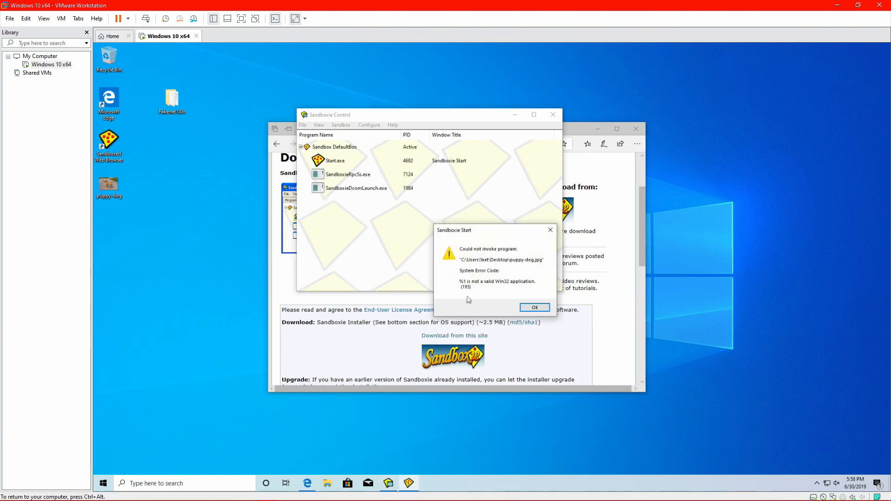
pyautogui.click(533, 308)
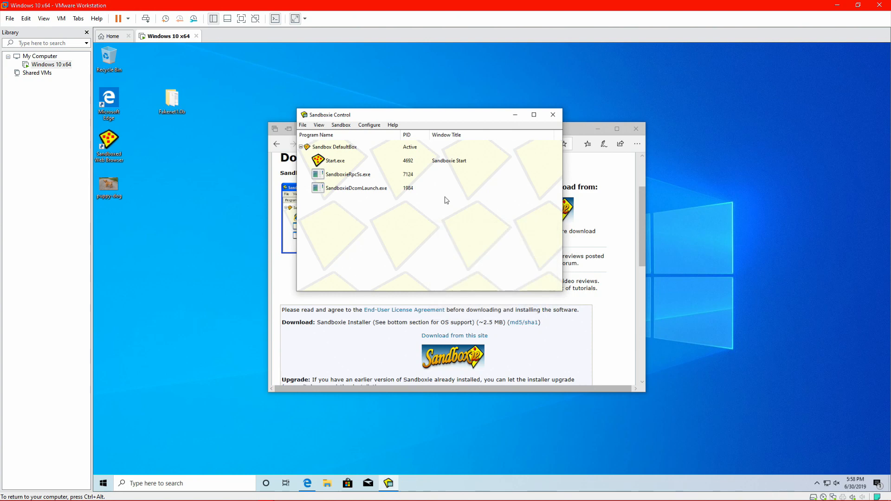
# - Run the puppy-dog image in the sandbox once more and move the resulting Sandboxie Start dialog clear of Sandboxie Control
pyautogui.moveTo(115, 186); pyautogui.dragTo(449, 258)
pyautogui.click(470, 335)
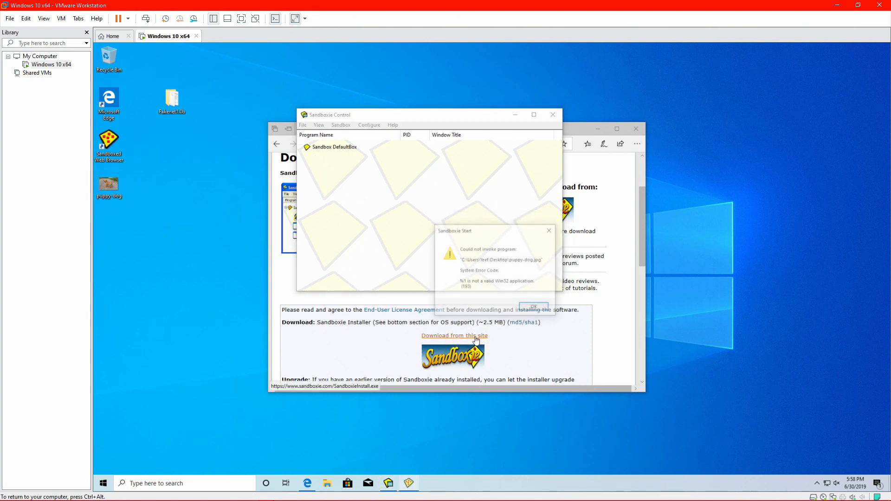
pyautogui.moveTo(507, 239); pyautogui.dragTo(259, 372)
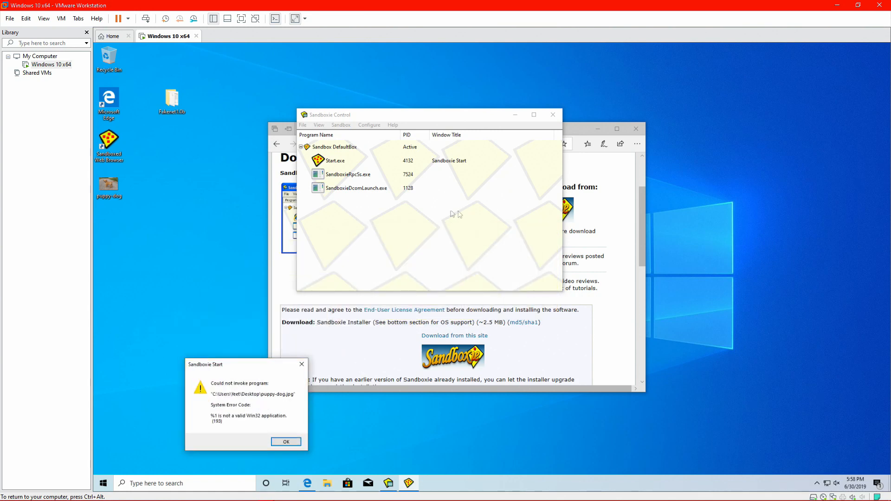
# - Open the puppy-dog image outside the sandbox in Photos, move its window aside and bring Sandboxie Control to the front
pyautogui.doubleClick(101, 187)
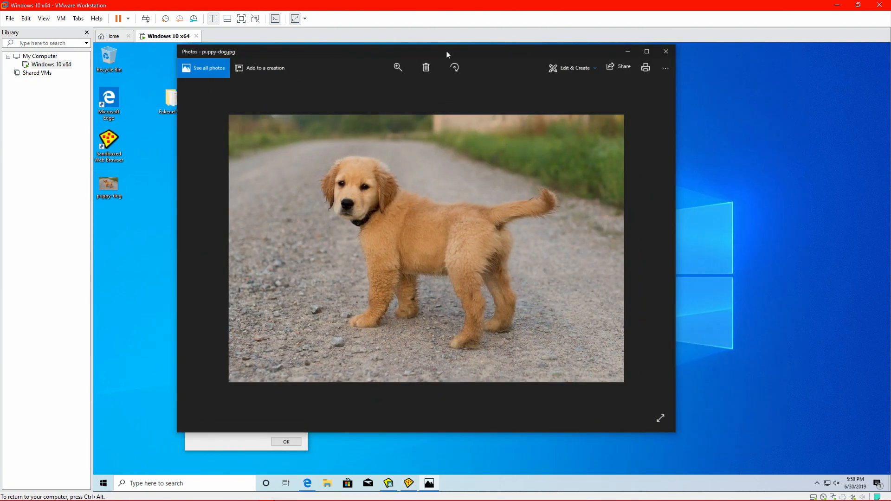
pyautogui.moveTo(446, 52); pyautogui.dragTo(678, 275)
pyautogui.click(415, 241)
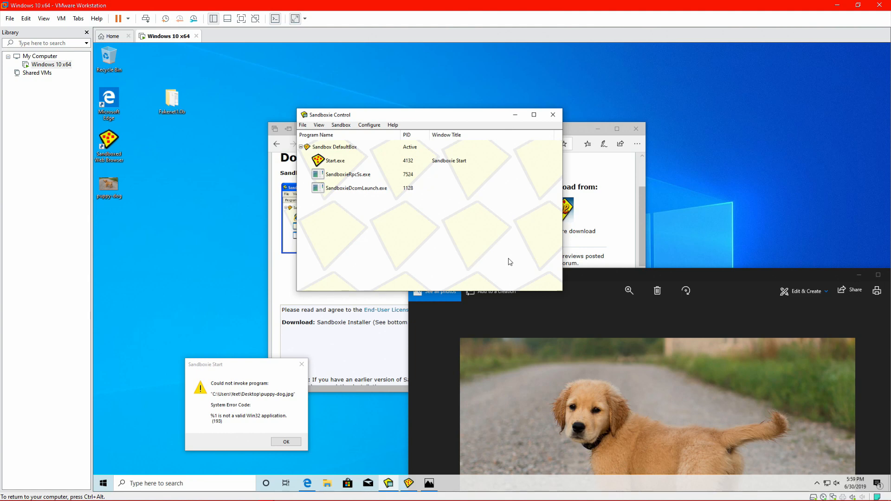
# - Open Task Manager inside the virtual machine
pyautogui.rightClick(539, 483)
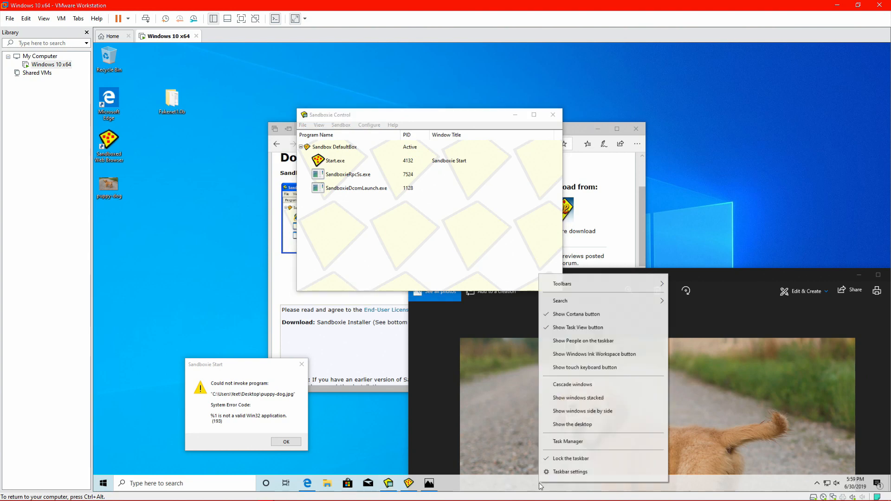
pyautogui.click(572, 442)
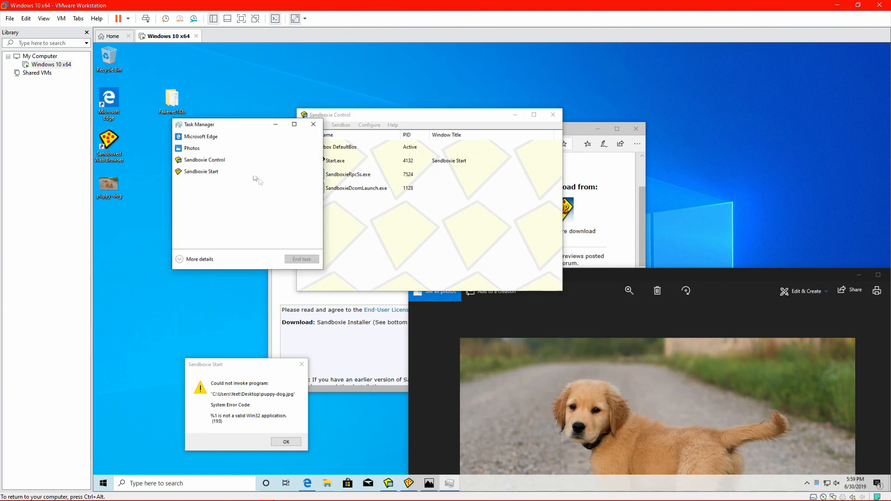
# - Expand Task Manager to its full view and look through the detailed process list for the Sandboxie processes
pyautogui.click(200, 259)
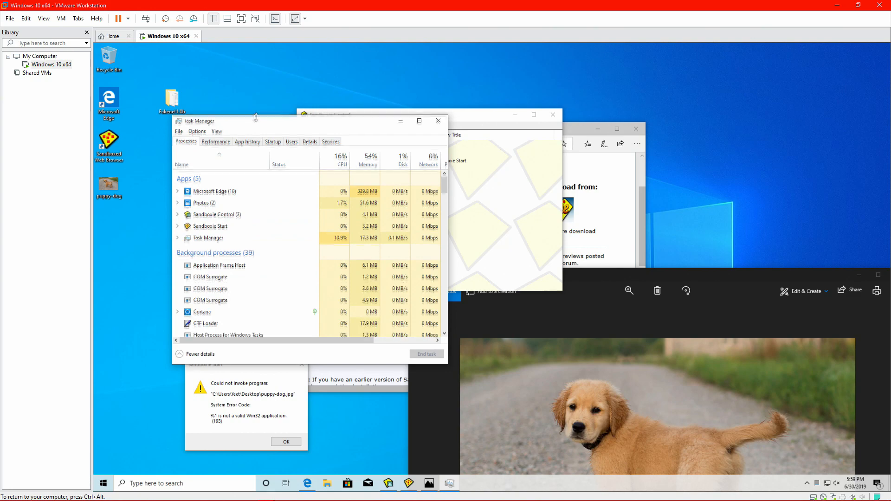
pyautogui.moveTo(252, 128); pyautogui.dragTo(288, 91)
pyautogui.click(362, 110)
pyautogui.click(345, 109)
pyautogui.scroll(-20, 265, 183)
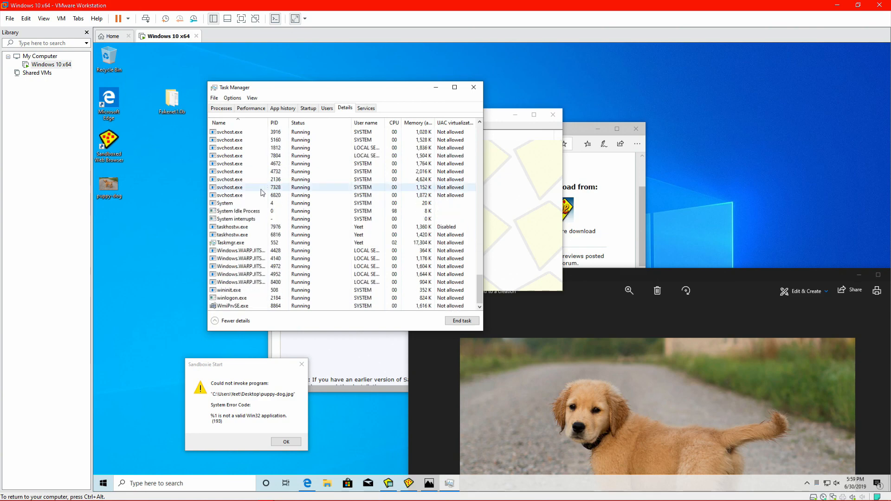
pyautogui.scroll(10, 263, 193)
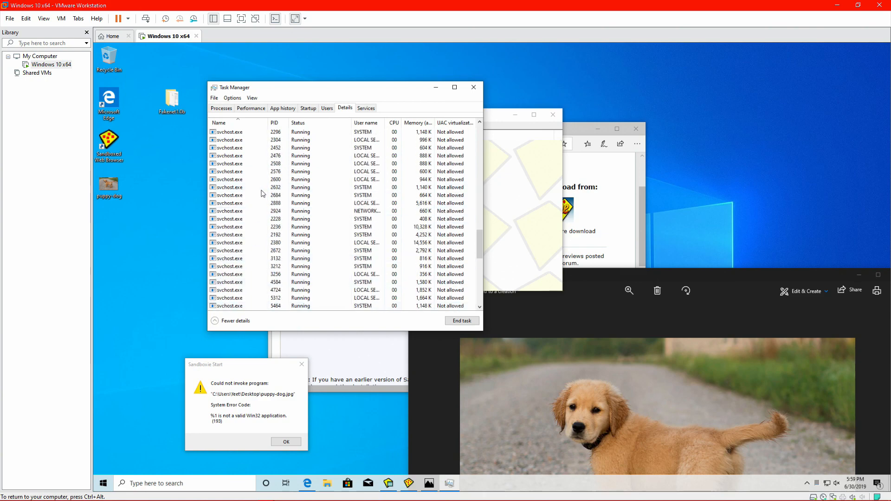
pyautogui.scroll(4, 263, 192)
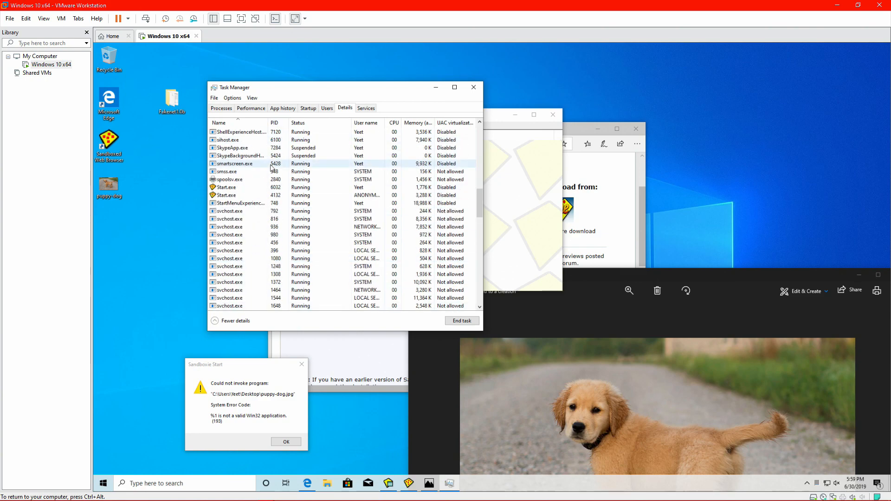
# - Place Sandboxie Control beside Task Manager so both process lists are in view
pyautogui.moveTo(481, 118); pyautogui.dragTo(625, 88)
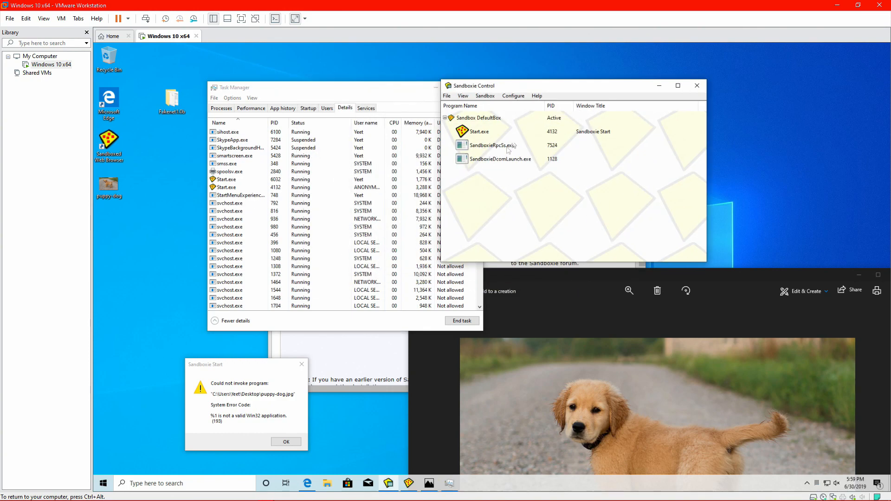
pyautogui.click(389, 99)
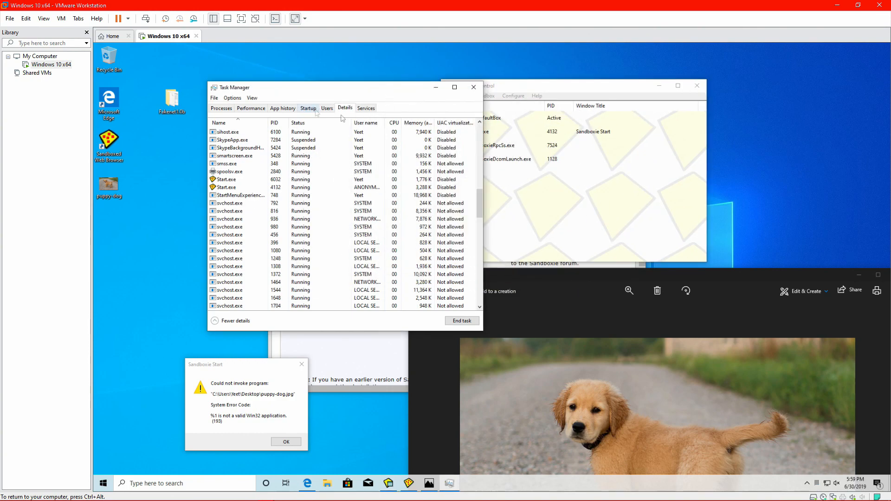
pyautogui.moveTo(581, 88); pyautogui.dragTo(643, 75)
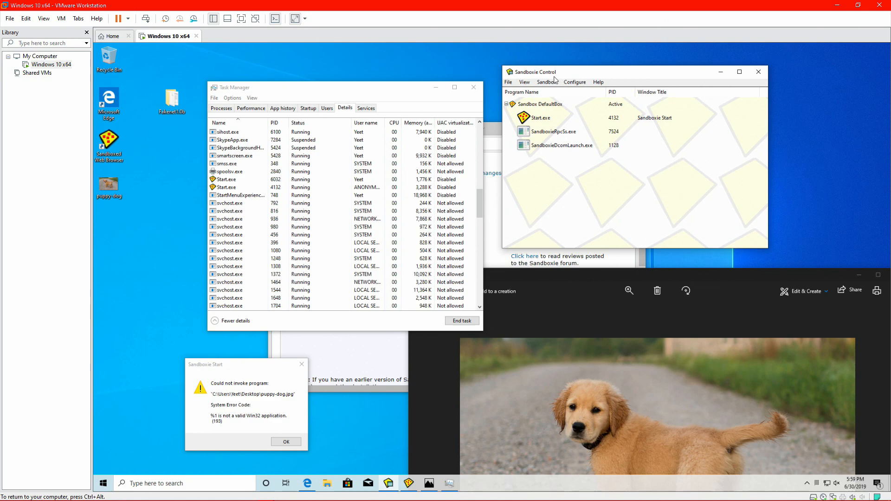
# - Compare Task Manager's detailed process list with the programs running in DefaultBox, checking their names and PIDs
pyautogui.scroll(-4, 332, 232)
pyautogui.scroll(-2, 333, 232)
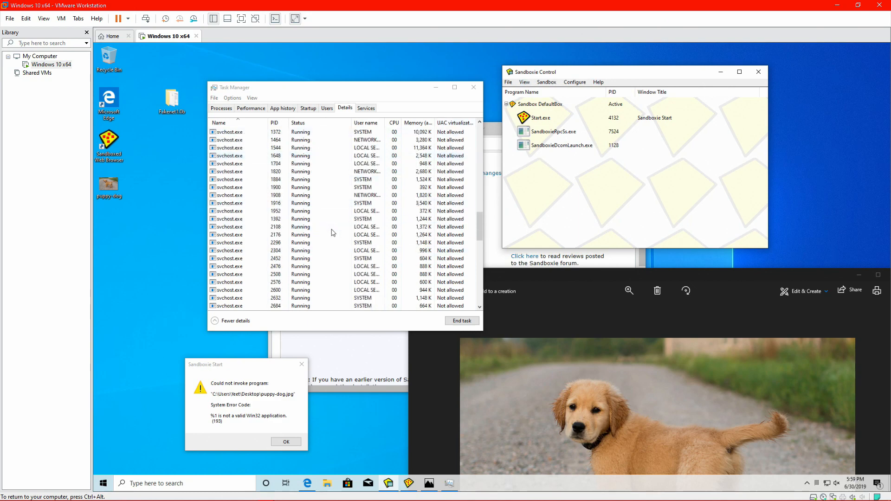
pyautogui.scroll(8, 333, 232)
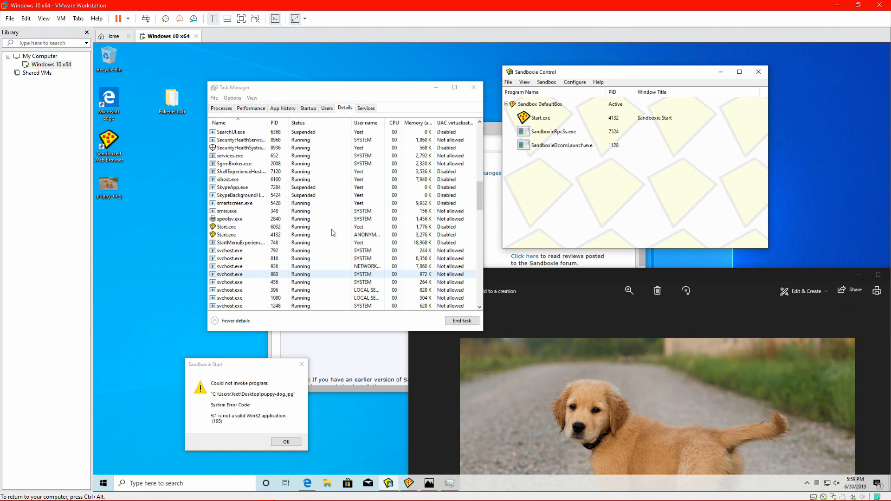
pyautogui.scroll(-1, 325, 212)
pyautogui.scroll(4, 325, 212)
pyautogui.scroll(2, 325, 212)
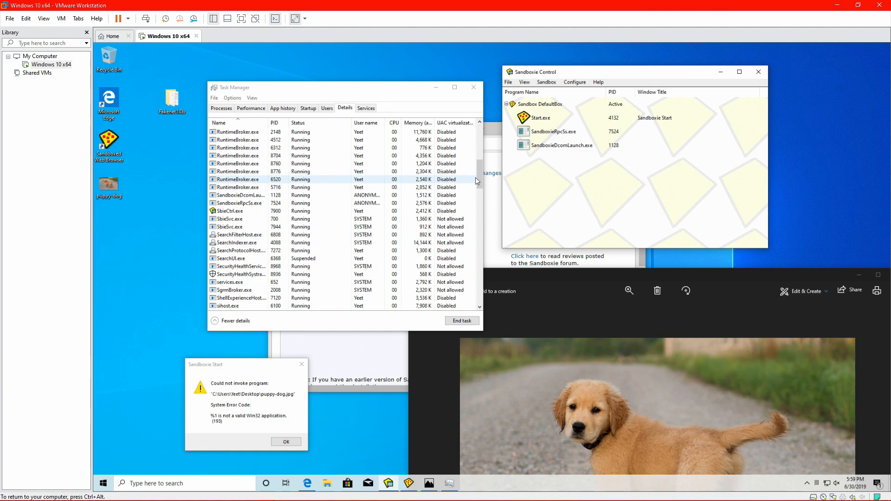
pyautogui.moveTo(604, 67); pyautogui.dragTo(604, 62)
pyautogui.scroll(-9, 294, 213)
pyautogui.scroll(-8, 294, 212)
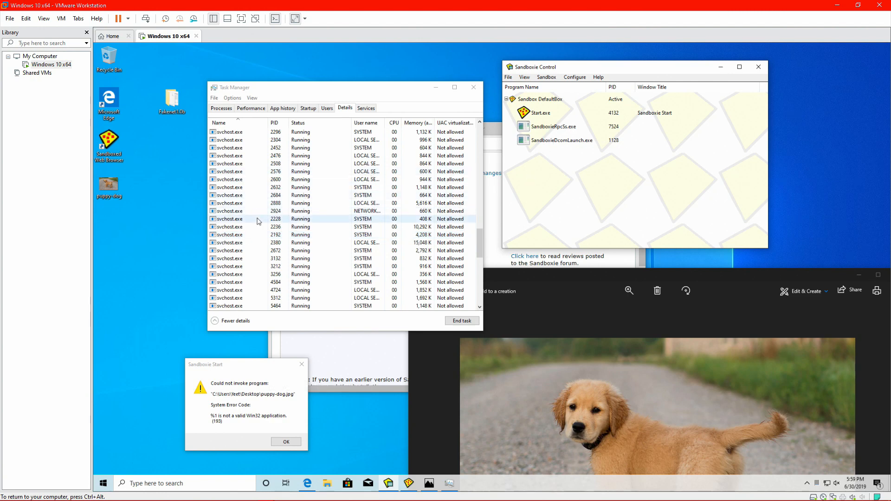
pyautogui.scroll(6, 262, 225)
pyautogui.scroll(7, 262, 226)
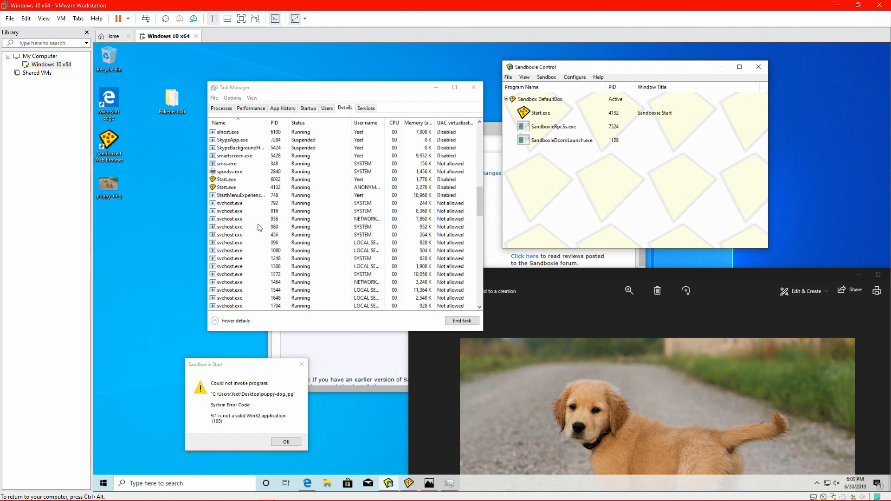
pyautogui.moveTo(581, 71); pyautogui.dragTo(546, 74)
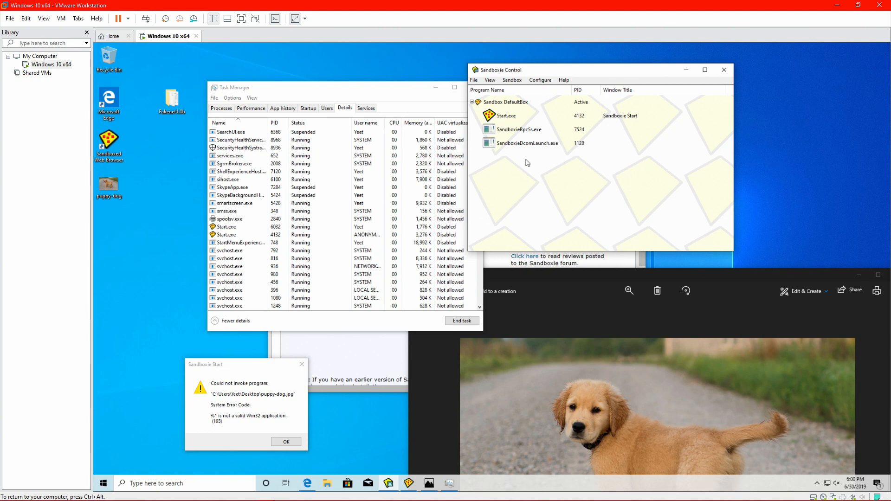
# - Browse to the DefaultBox folder inside the user's folder under C:\Sandbox, inspect its files, and close File Explorer
pyautogui.doubleClick(178, 108)
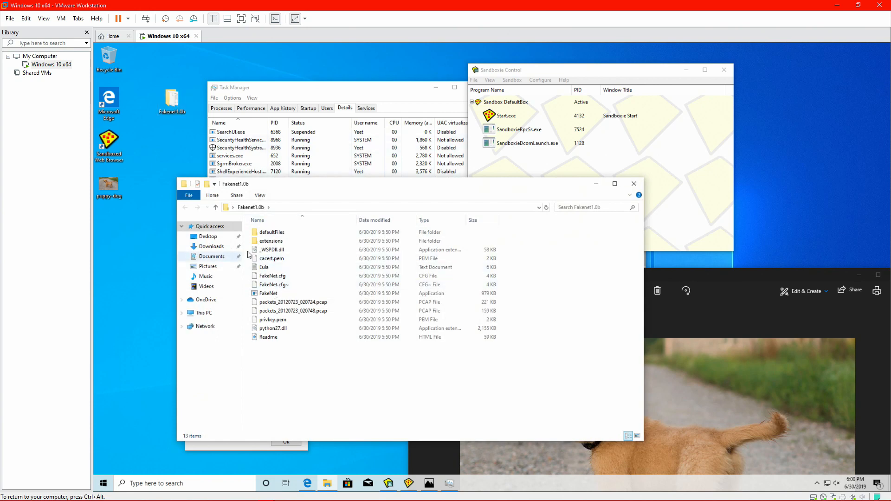
pyautogui.click(202, 312)
pyautogui.doubleClick(275, 320)
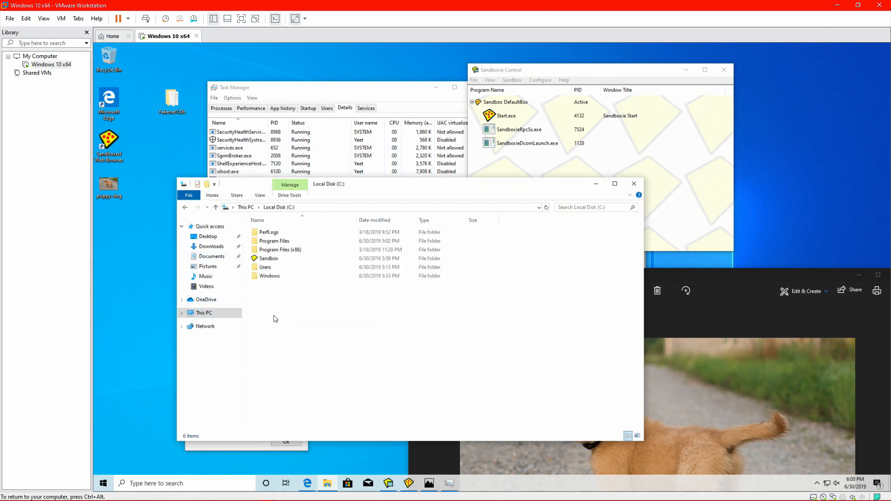
pyautogui.doubleClick(274, 261)
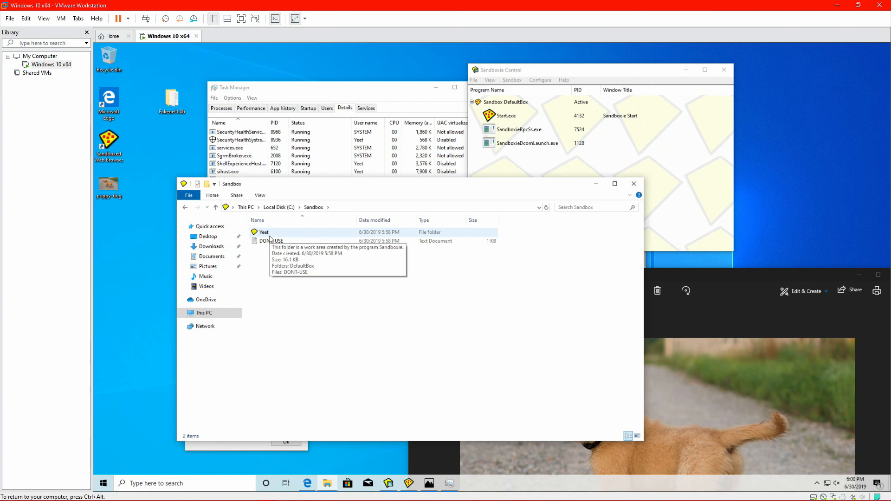
pyautogui.doubleClick(271, 236)
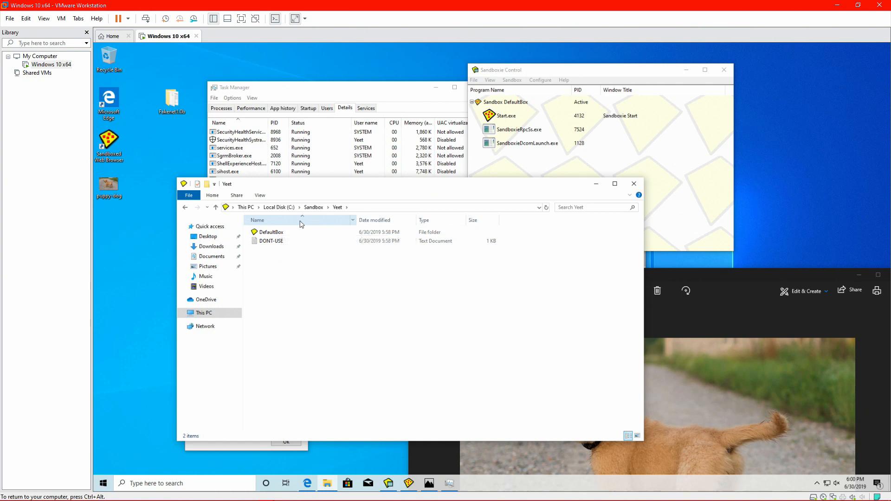
pyautogui.doubleClick(302, 232)
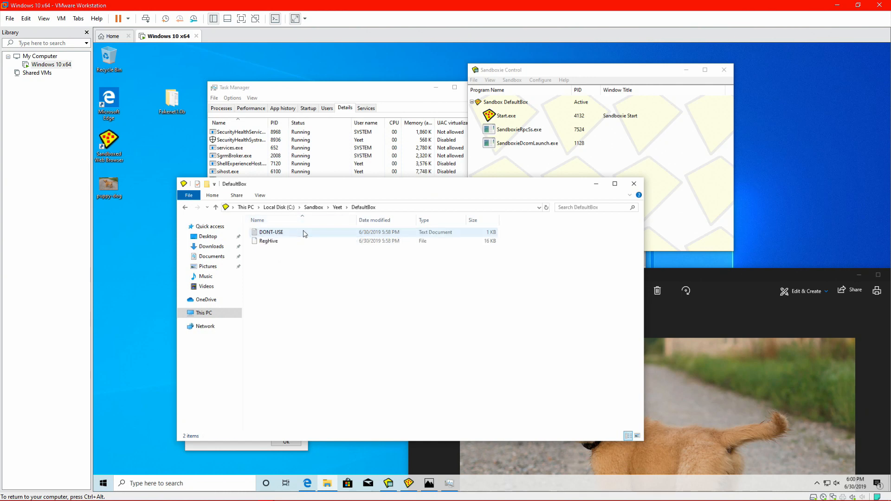
pyautogui.moveTo(469, 308); pyautogui.dragTo(300, 266)
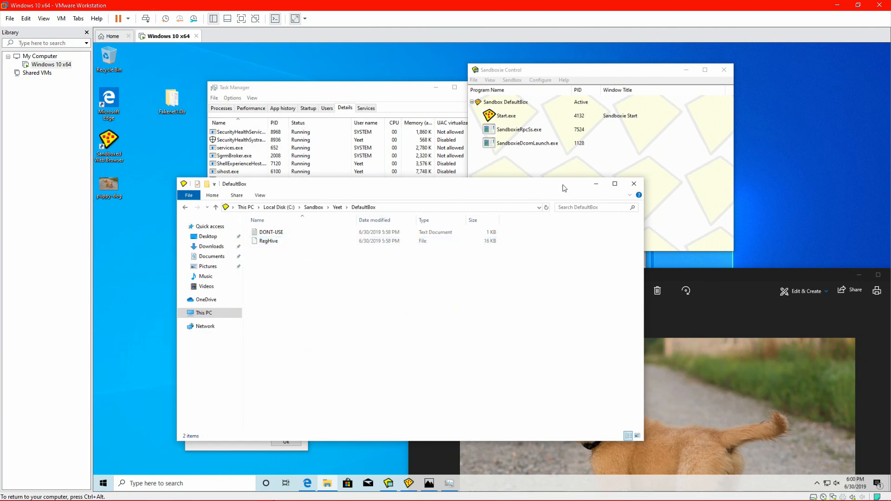
pyautogui.moveTo(565, 188); pyautogui.dragTo(492, 181)
pyautogui.click(464, 176)
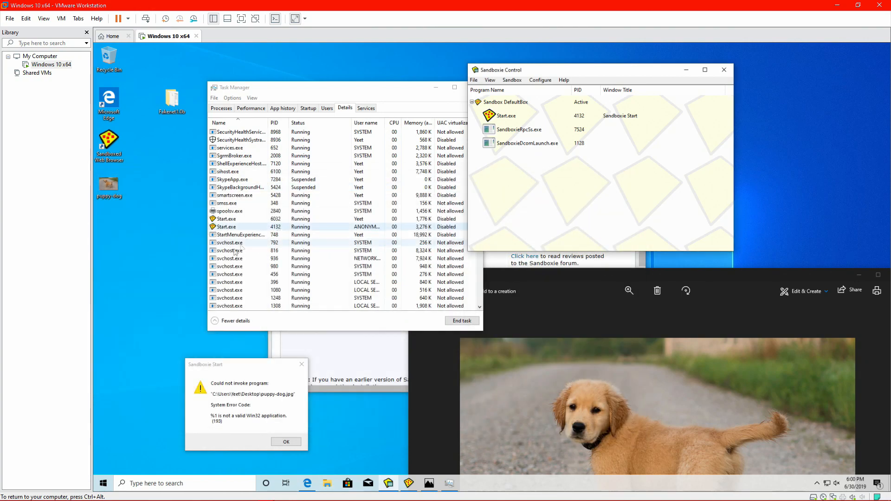
# - Move Task Manager clear of Sandboxie Control and terminate all programs running in DefaultBox
pyautogui.moveTo(361, 90); pyautogui.dragTo(289, 84)
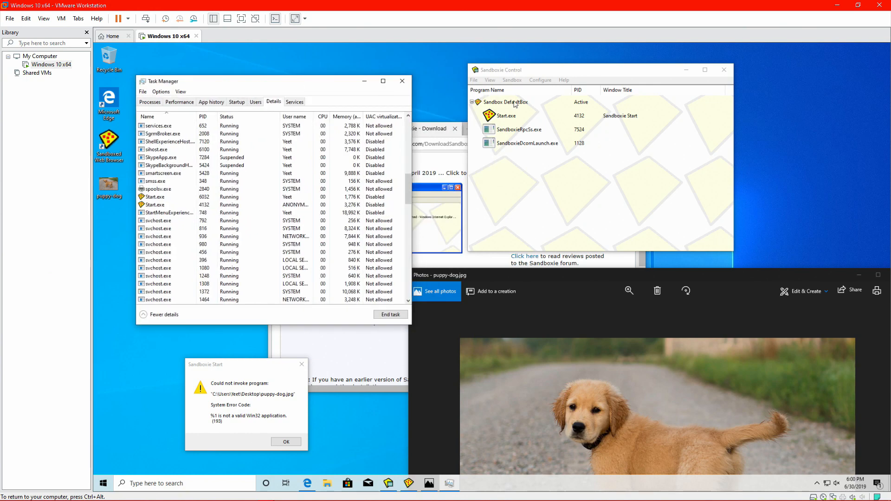
pyautogui.rightClick(515, 104)
pyautogui.click(522, 121)
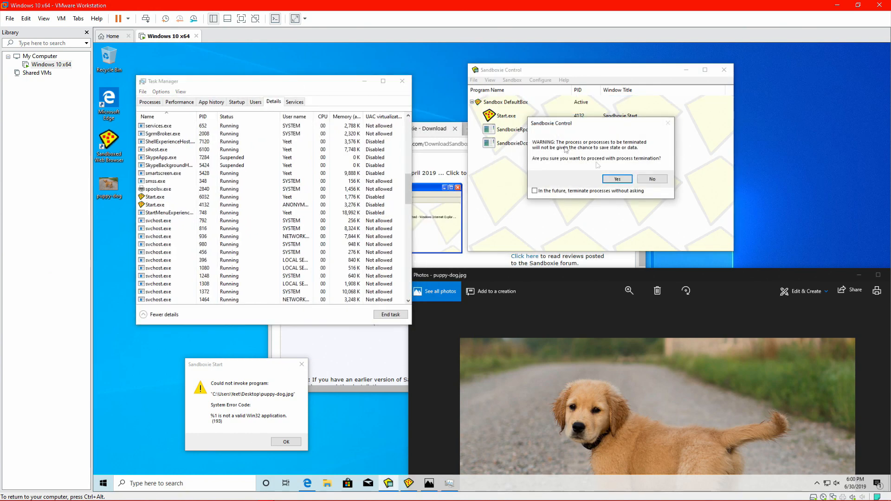
pyautogui.click(618, 179)
# - Clear the desktop by closing Task Manager, Sandboxie Control and the puppy-dog image in Photos
pyautogui.moveTo(299, 87); pyautogui.dragTo(350, 91)
pyautogui.click(454, 85)
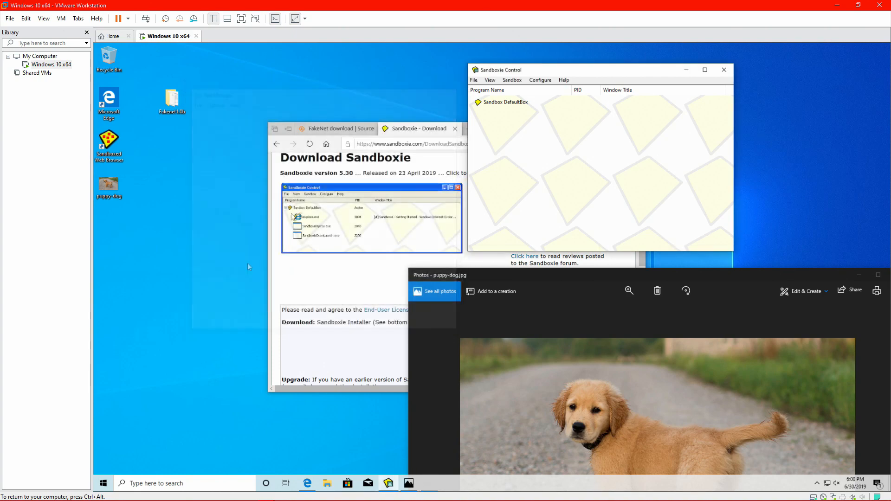
pyautogui.click(199, 322)
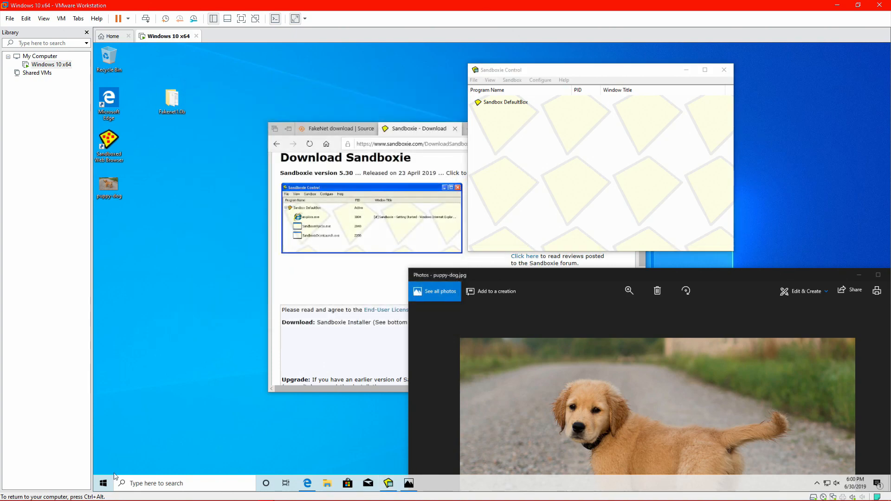
pyautogui.click(104, 484)
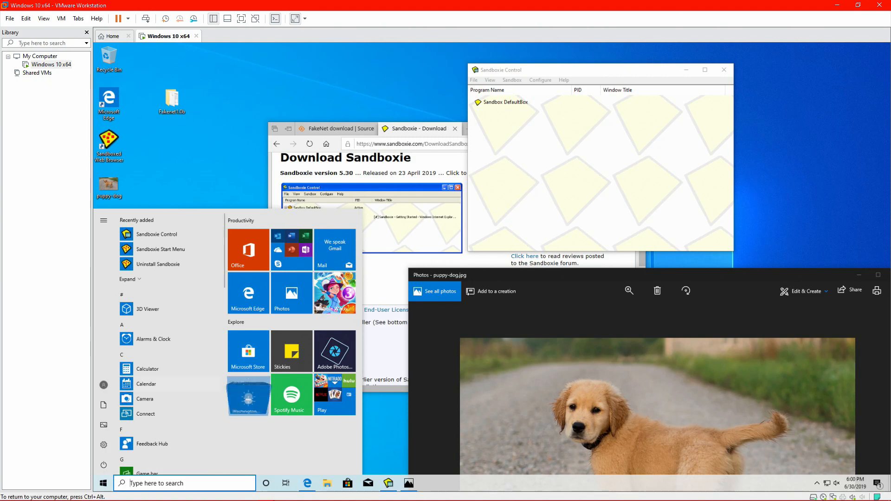
pyautogui.click(563, 83)
pyautogui.moveTo(558, 74); pyautogui.dragTo(525, 76)
pyautogui.click(692, 71)
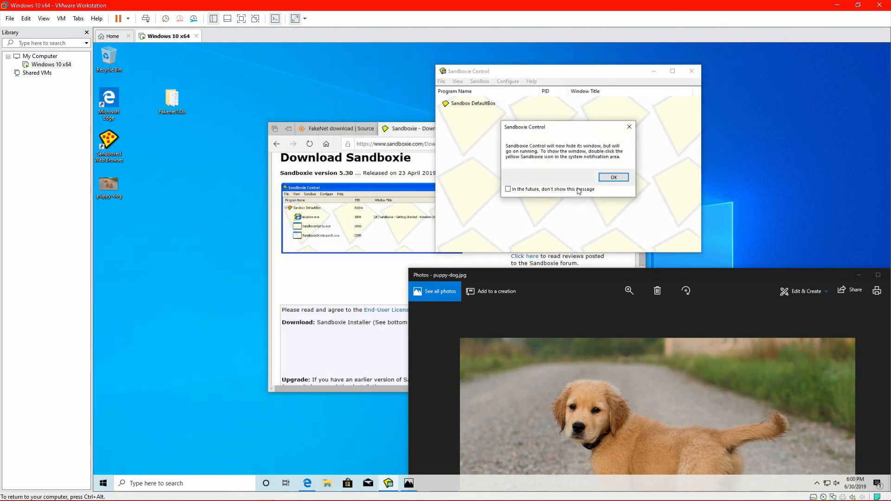
pyautogui.click(611, 178)
pyautogui.moveTo(839, 277); pyautogui.dragTo(634, 187)
pyautogui.click(698, 185)
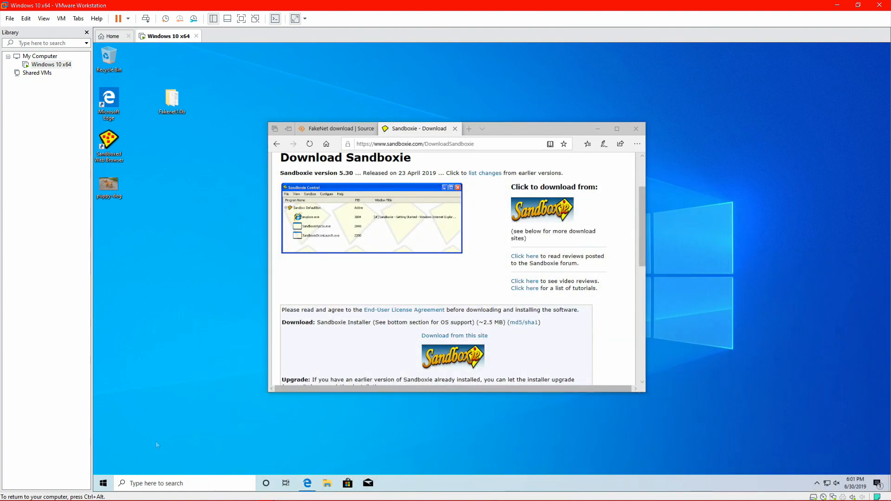
# - Find Command Prompt by searching for cmd and run it as administrator
pyautogui.click(103, 484)
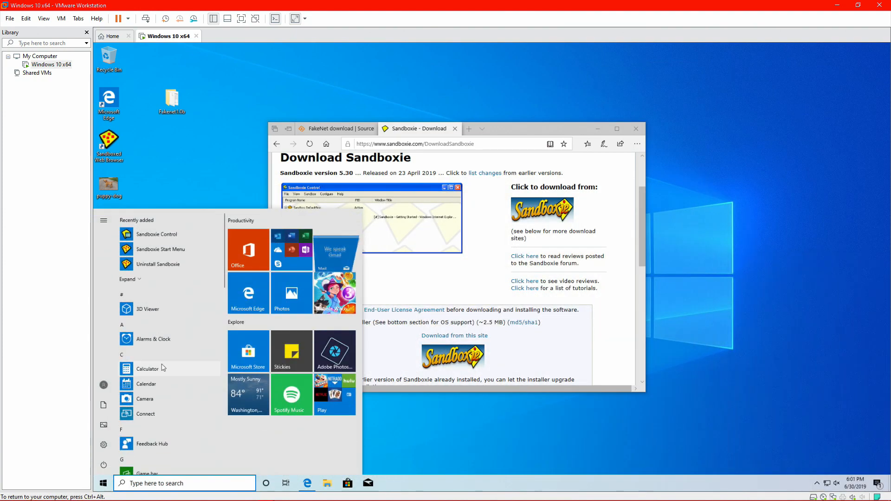
pyautogui.write('cmd')
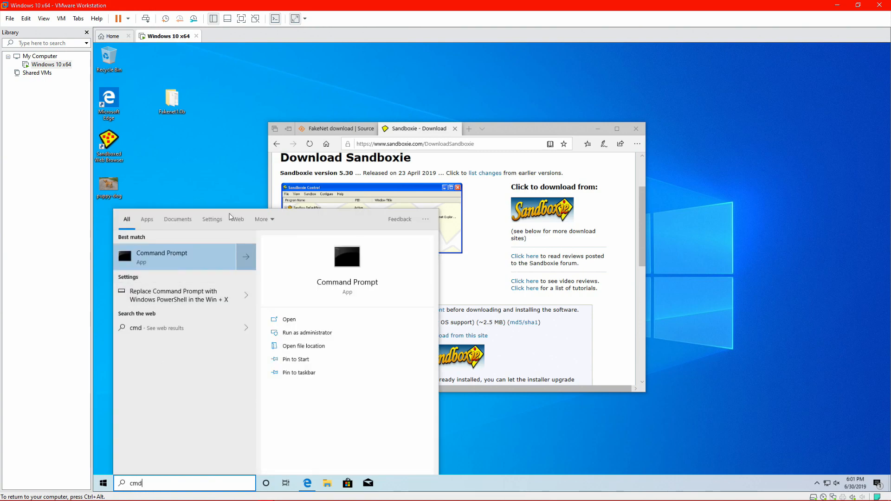
pyautogui.rightClick(157, 262)
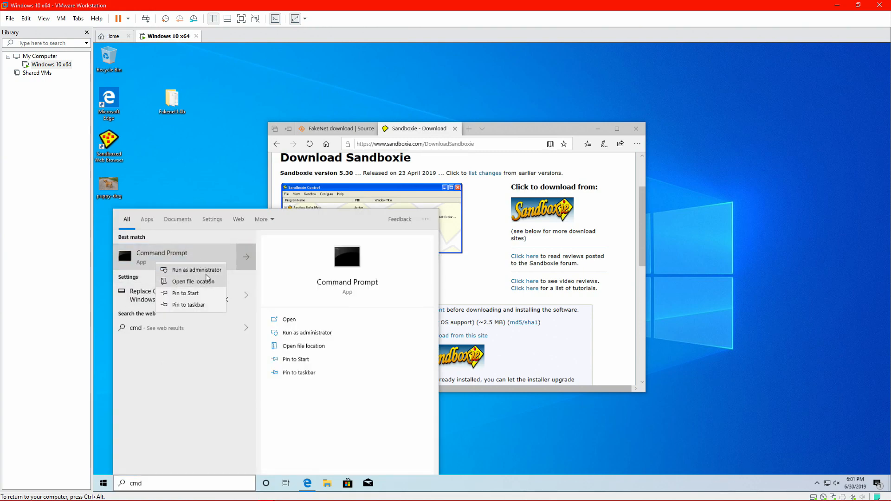
pyautogui.click(199, 270)
pyautogui.click(449, 316)
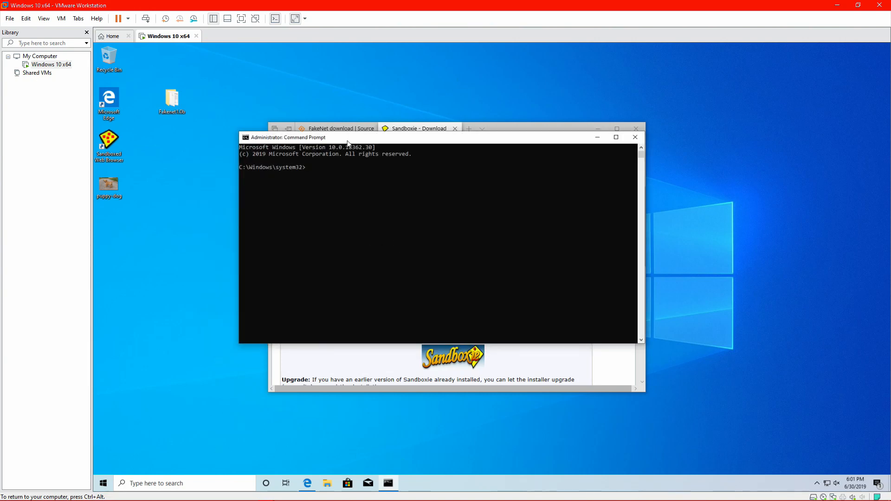
# - Run netstat -b to list active connections with their programs, and highlight the first entry's foreign address and state
pyautogui.write('netstat -b')
pyautogui.press('Return')
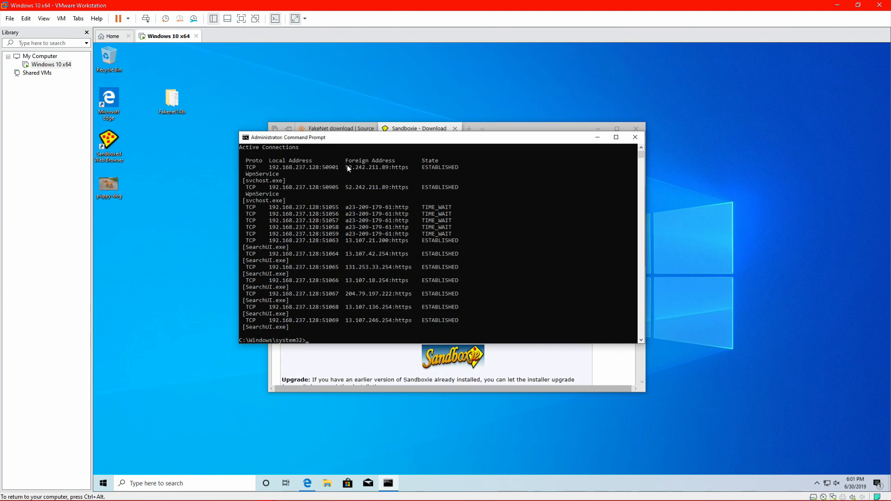
pyautogui.moveTo(346, 168); pyautogui.dragTo(415, 168)
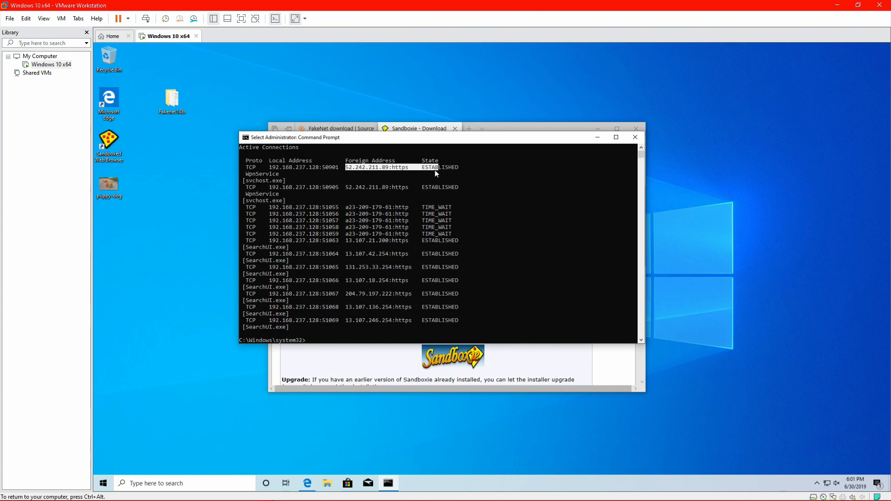
pyautogui.click(420, 168)
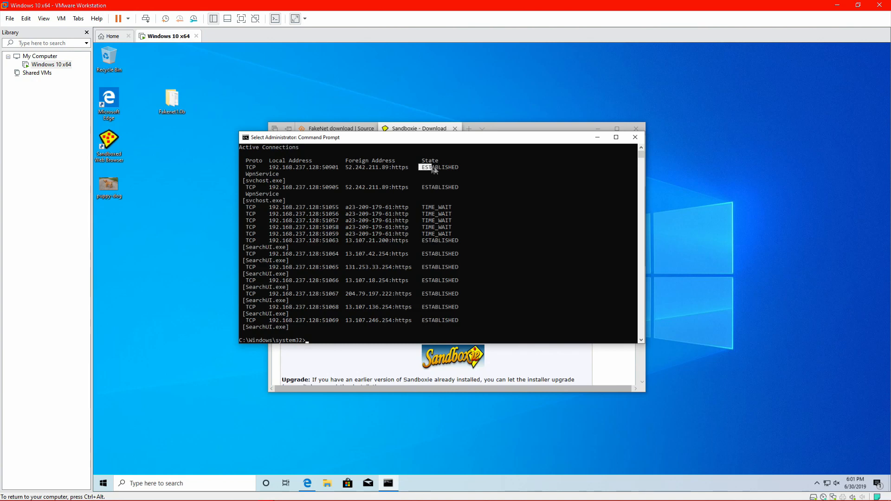
pyautogui.moveTo(434, 171); pyautogui.dragTo(456, 175)
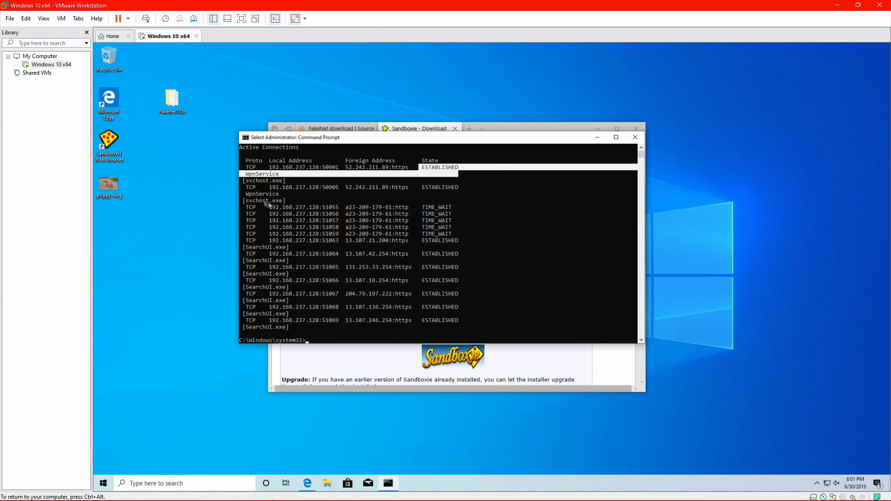
# - Copy the foreign address 52.242.211.89 from the second netstat connection and search Google for it in a new Edge tab
pyautogui.moveTo(348, 188); pyautogui.dragTo(388, 193)
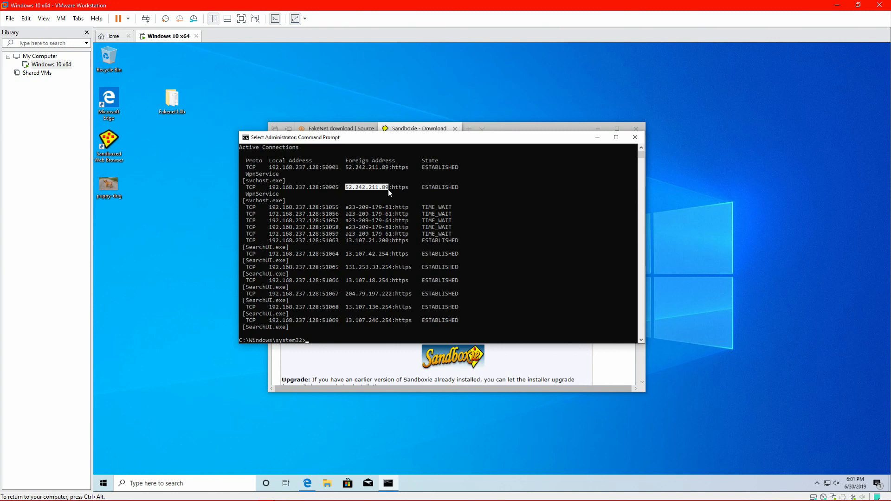
pyautogui.hotkey('ctrl', 'c')
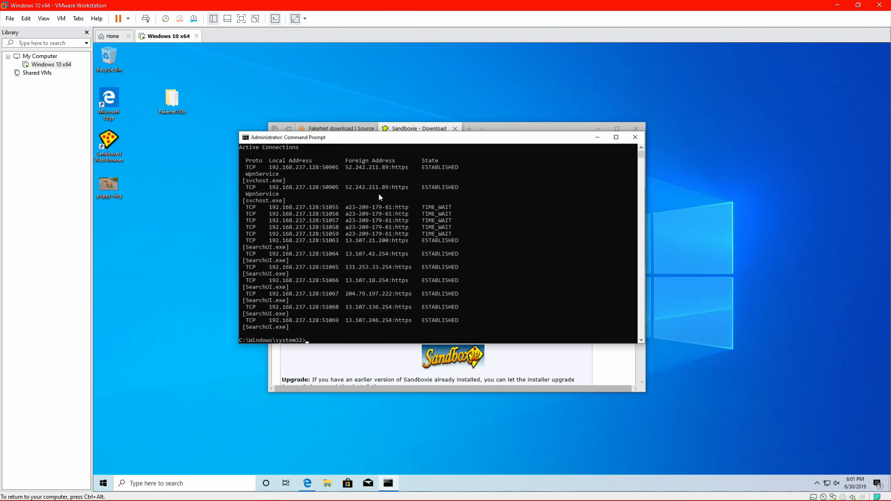
pyautogui.click(509, 125)
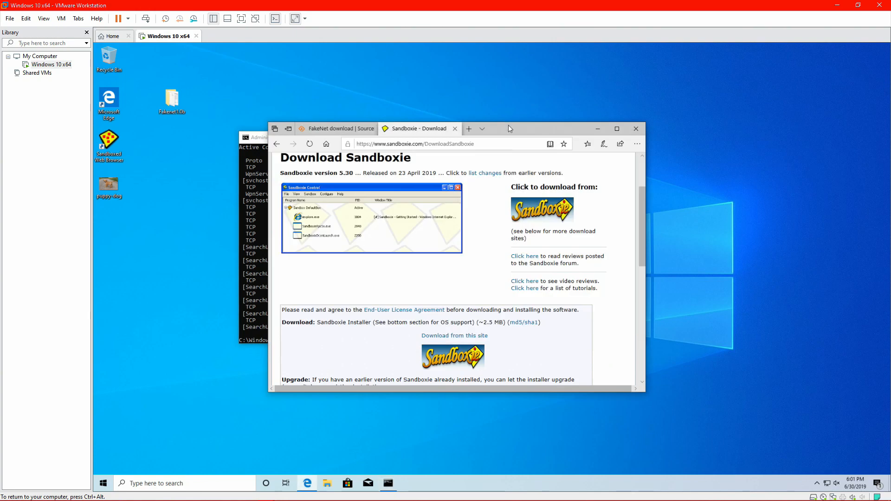
pyautogui.click(468, 130)
pyautogui.write('goog')
pyautogui.press('Return')
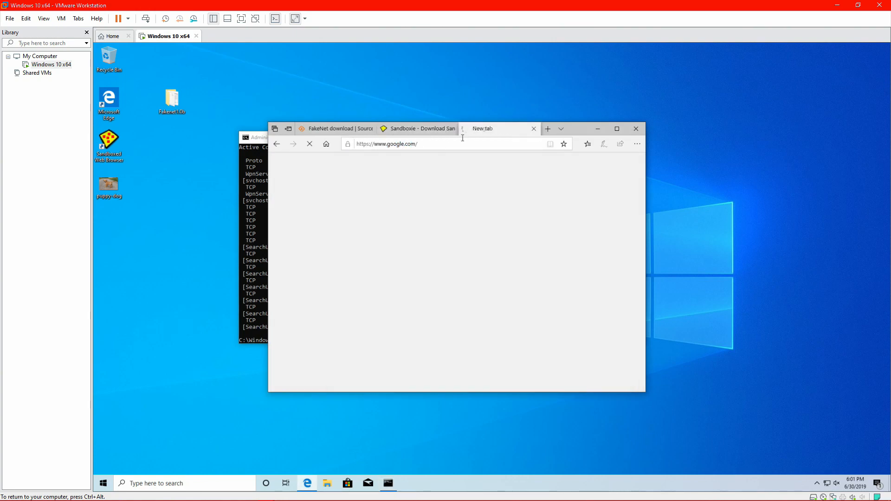
pyautogui.hotkey('ctrl', 'v')
pyautogui.press('Return')
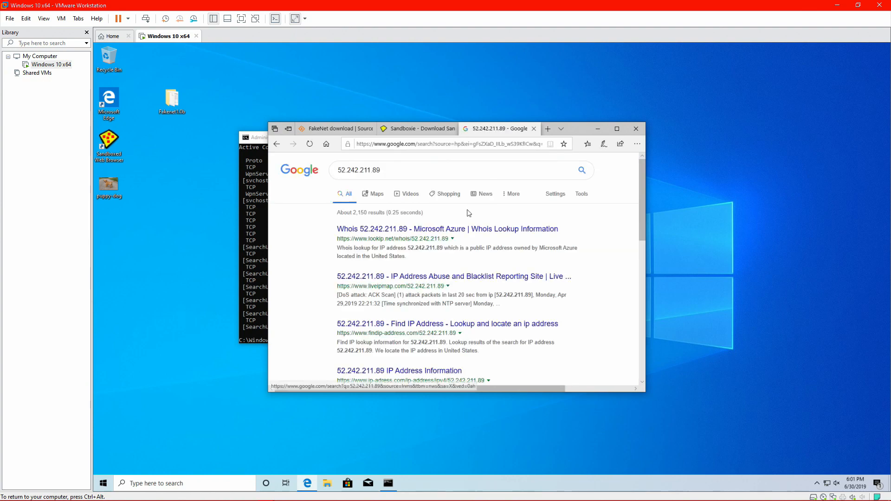
# - Open the LookIP.net Whois result for 52.242.211.89 and read the address's ownership record
pyautogui.click(445, 233)
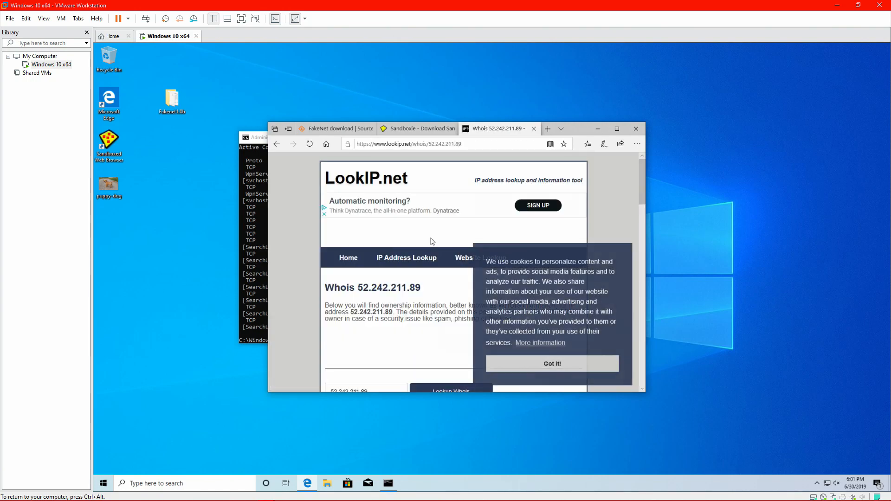
pyautogui.scroll(-8, 413, 274)
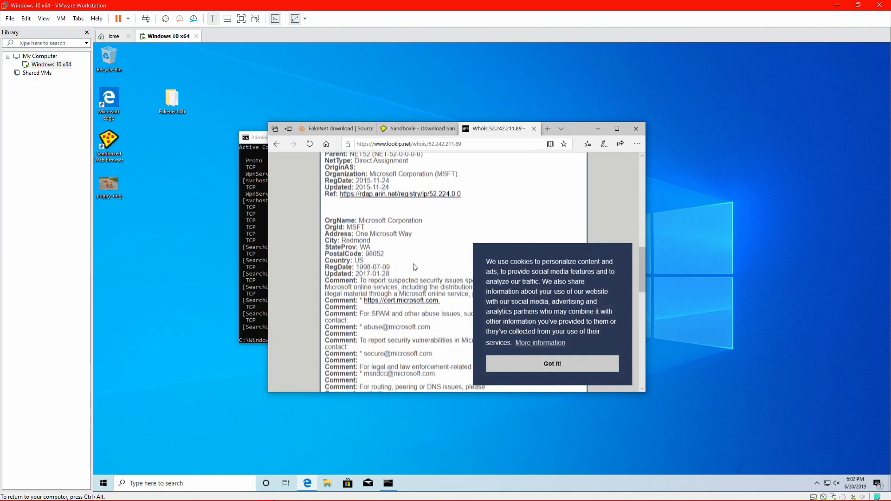
pyautogui.scroll(-4, 418, 278)
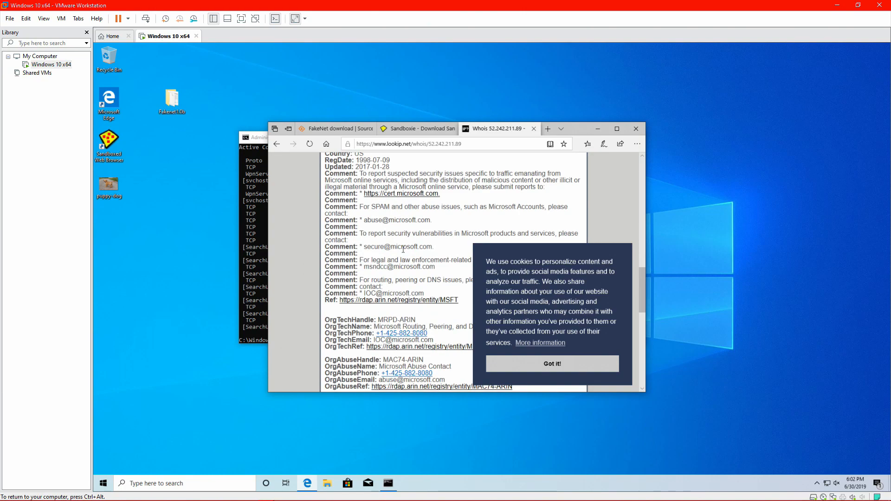
# - Move the browser clear of Command Prompt, close the Whois tab, and move Command Prompt lower on the desktop
pyautogui.moveTo(582, 130); pyautogui.dragTo(718, 120)
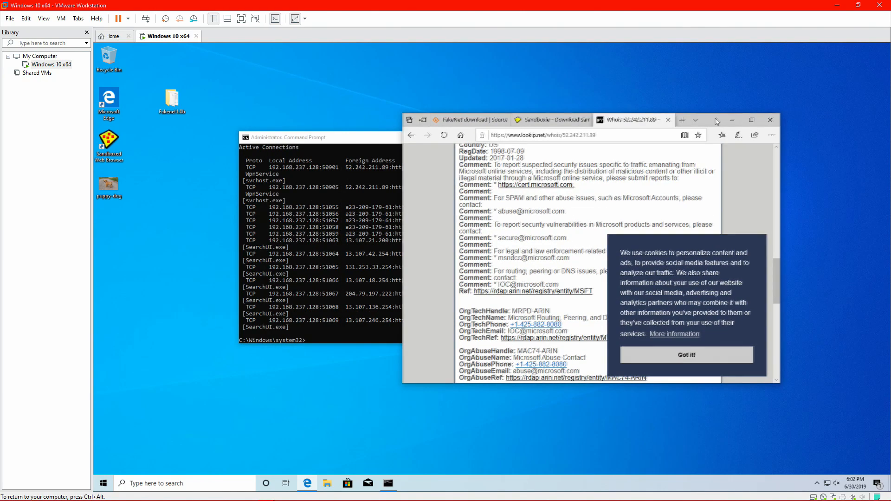
pyautogui.click(670, 119)
pyautogui.moveTo(319, 142); pyautogui.dragTo(296, 227)
# - Search Google for glasswire in a new browser tab and open the official GlassWire website
pyautogui.click(627, 133)
pyautogui.click(605, 119)
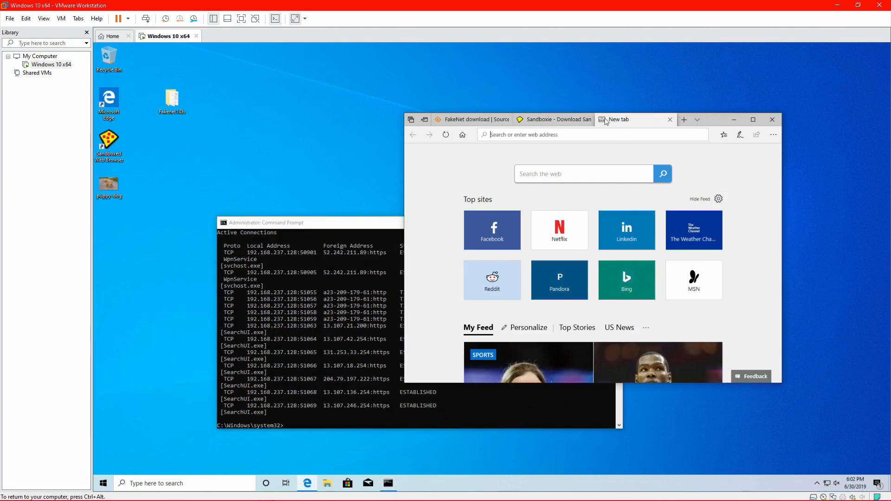
pyautogui.write('google.com/')
pyautogui.press('Return')
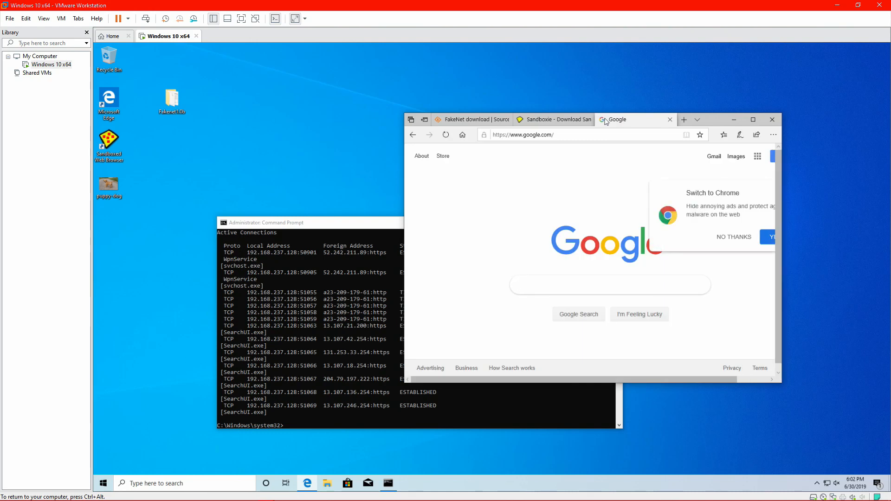
pyautogui.write('glasswire')
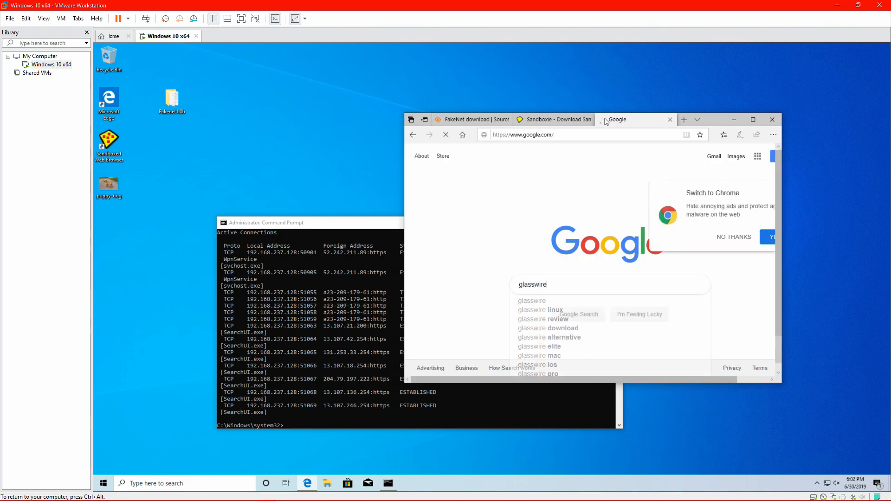
pyautogui.press('Return')
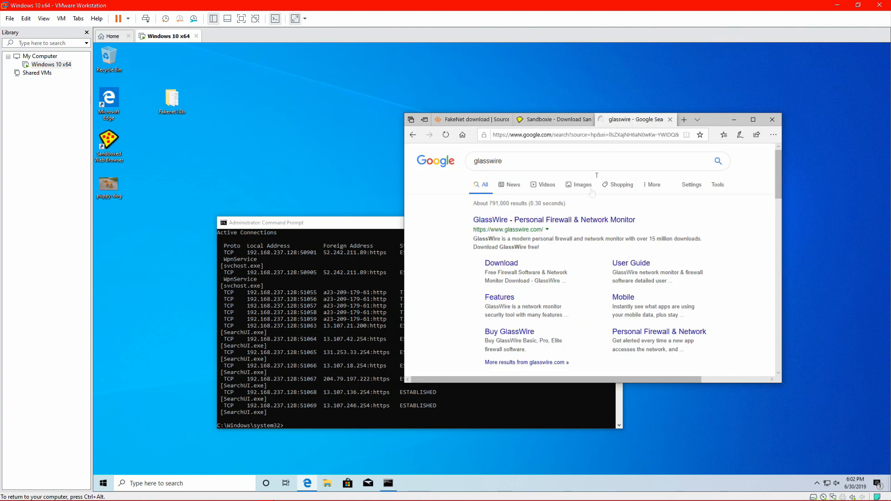
pyautogui.click(562, 223)
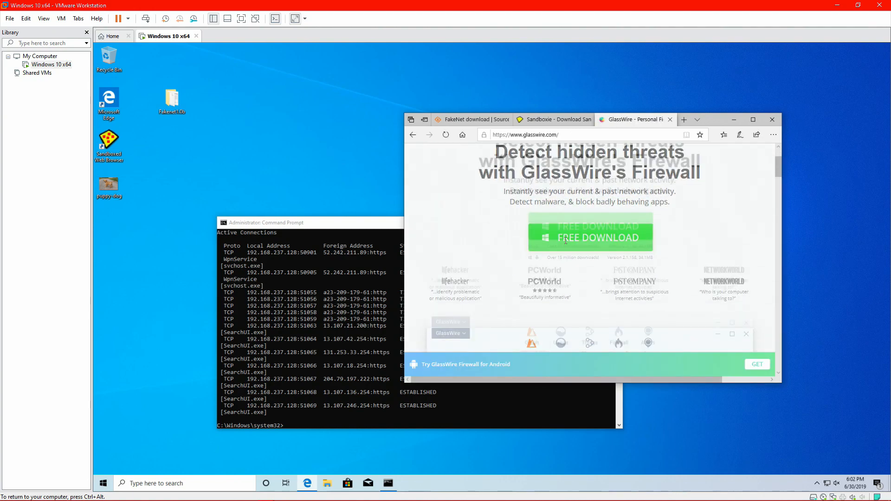
# - Download the free Windows version of GlassWire and save GlassWireSetup.exe
pyautogui.scroll(-5, 565, 241)
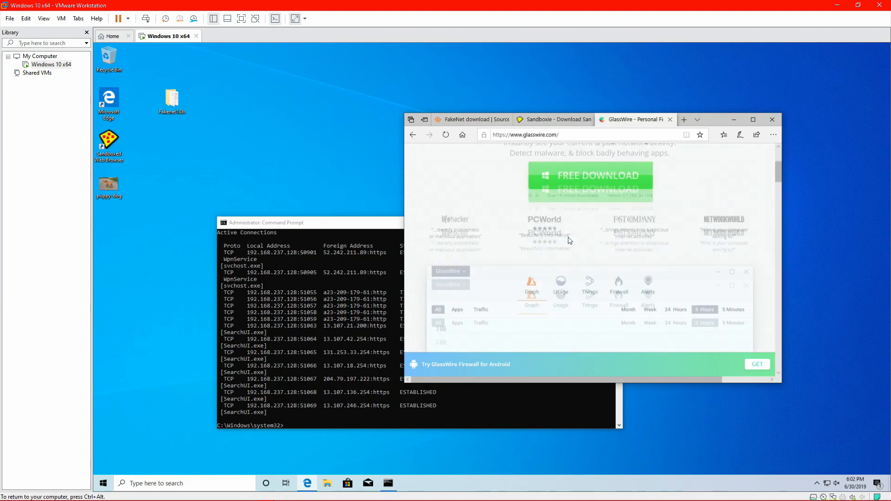
pyautogui.scroll(5, 573, 218)
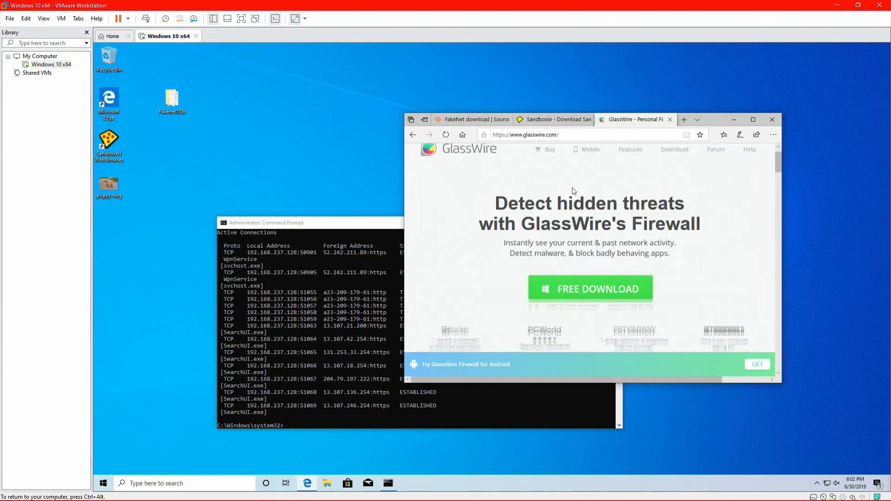
pyautogui.click(575, 312)
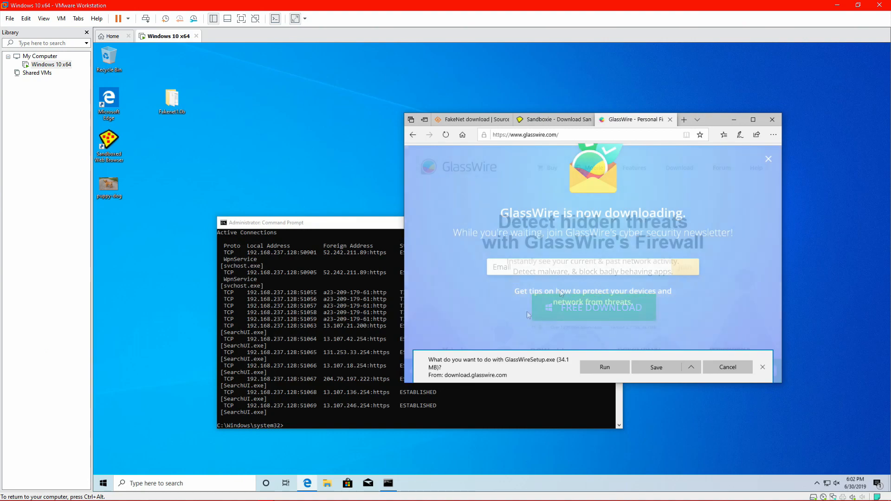
pyautogui.click(654, 367)
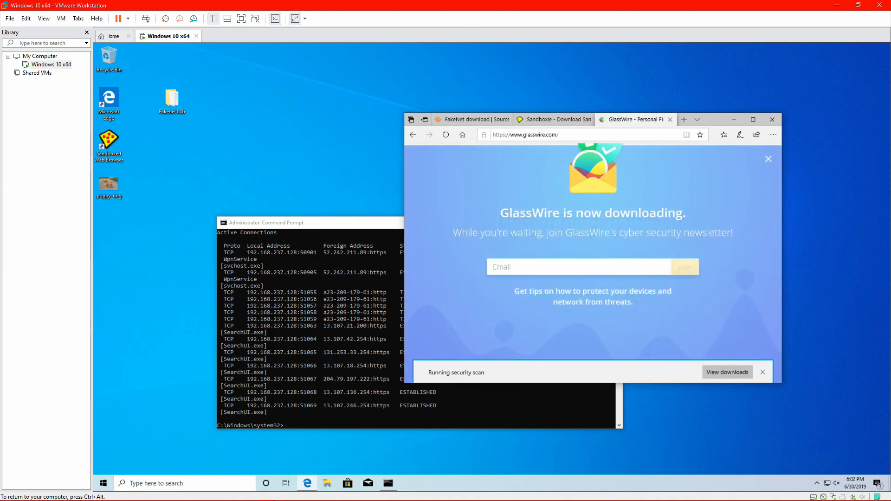
# - View the FakeNet download page on SourceForge and return to the GlassWire page
pyautogui.click(461, 120)
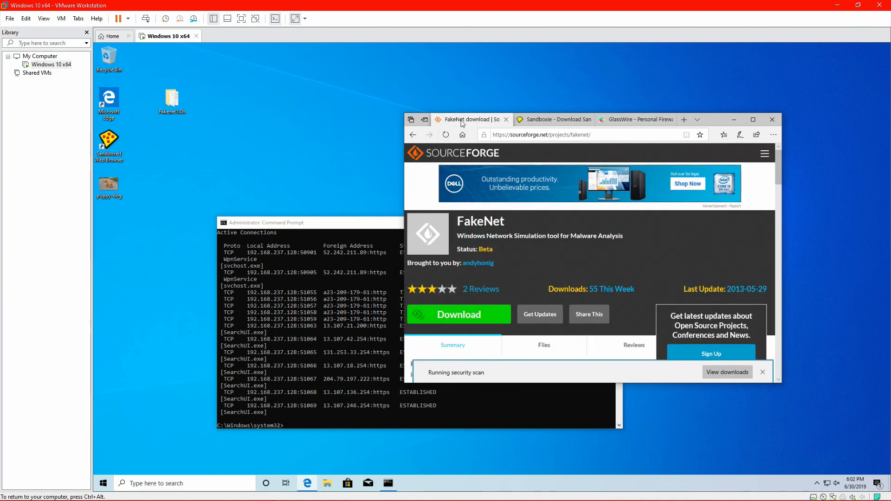
pyautogui.click(622, 121)
# - Switch to Command Prompt and highlight the first SearchUI.exe entry and the foreign address 13.107.42.254 in the netstat list
pyautogui.moveTo(420, 498)
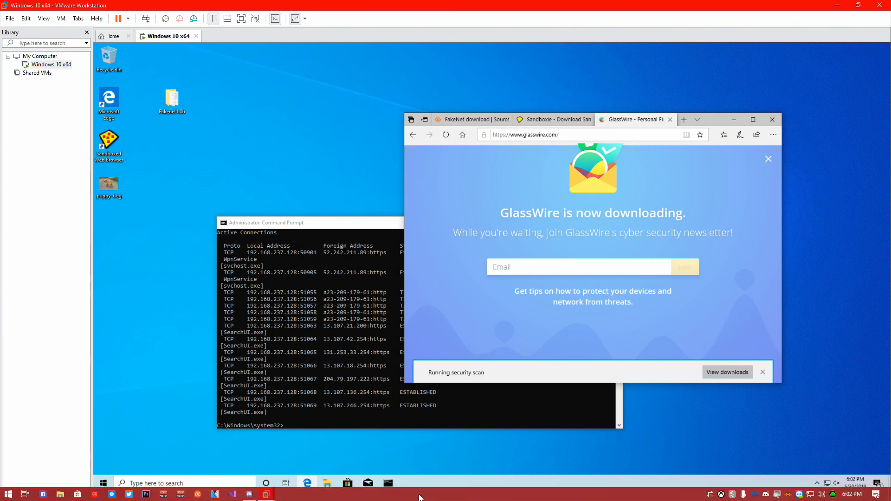
pyautogui.click(297, 413)
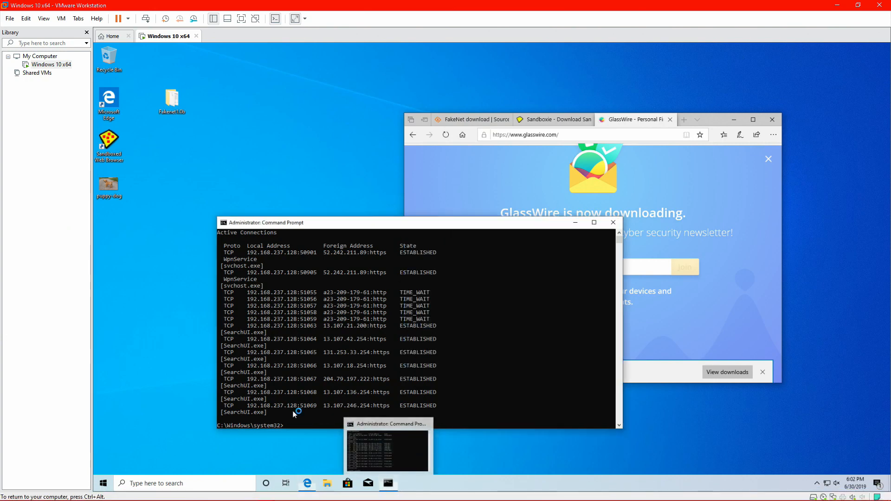
pyautogui.moveTo(224, 333); pyautogui.dragTo(261, 333)
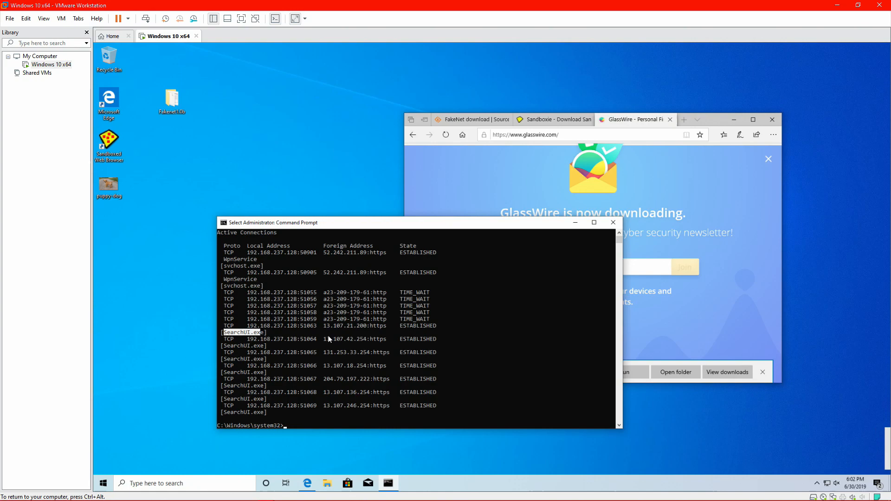
pyautogui.moveTo(324, 339); pyautogui.dragTo(368, 341)
# - Find Notepad through Windows search and run it as administrator, allowing it to make changes to the device
pyautogui.click(106, 482)
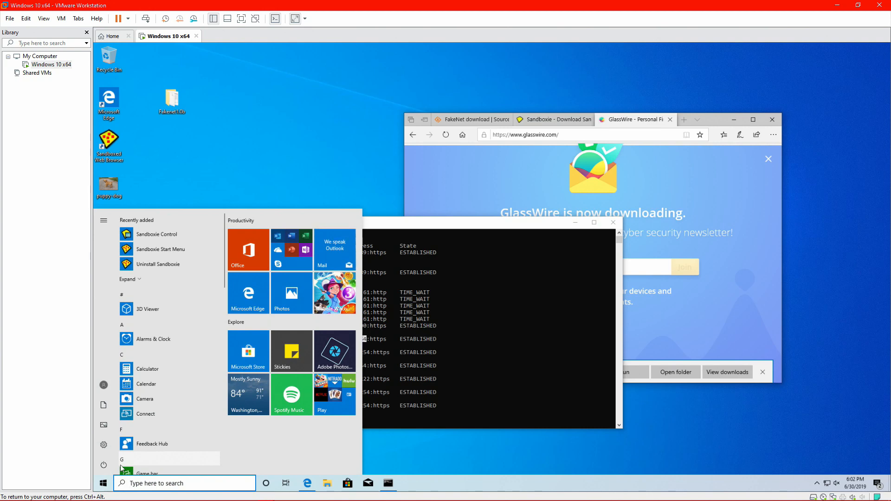
pyautogui.write('notepa')
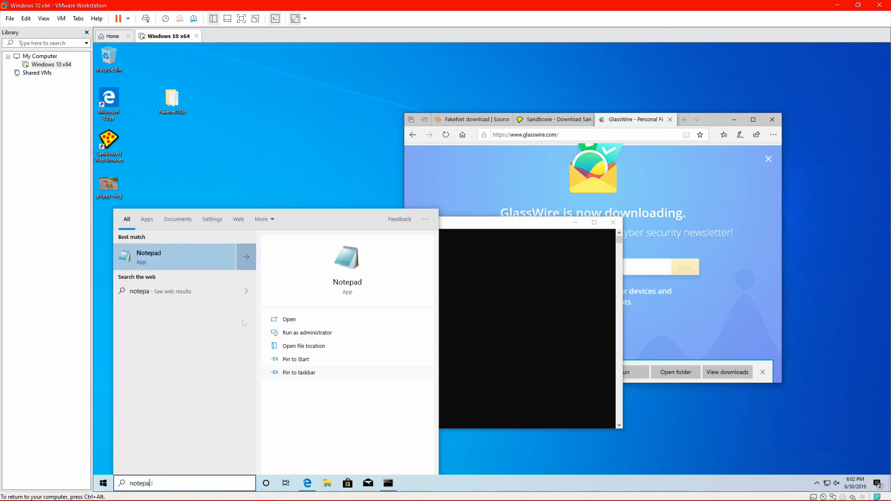
pyautogui.rightClick(151, 254)
pyautogui.click(169, 261)
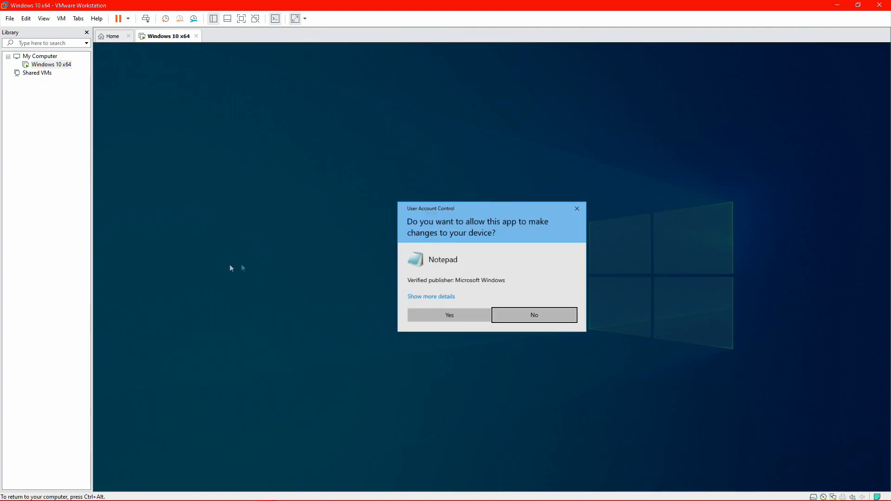
pyautogui.click(434, 314)
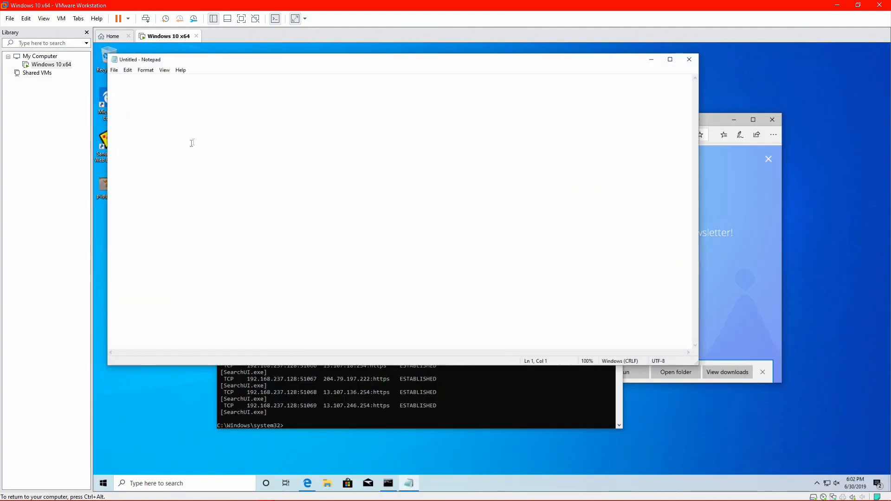
# - Open the hosts file from C:\Windows\System32\drivers\etc in Notepad, listing all file types to find it
pyautogui.click(114, 70)
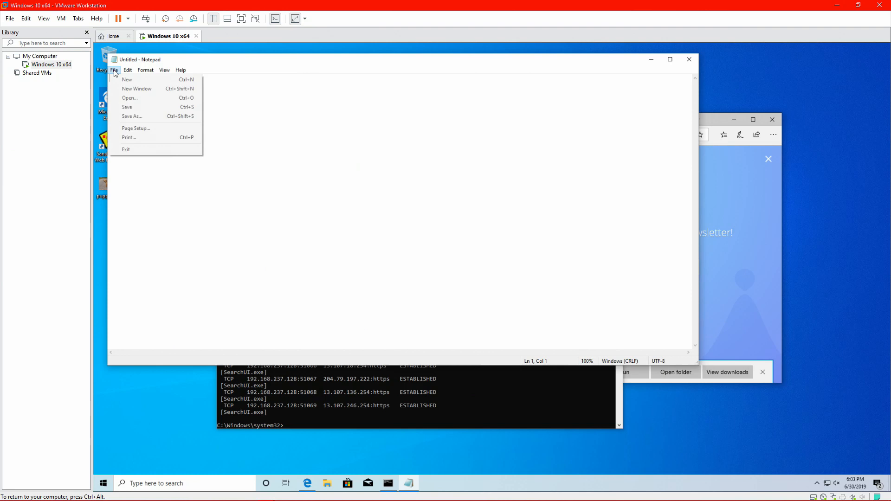
pyautogui.click(134, 101)
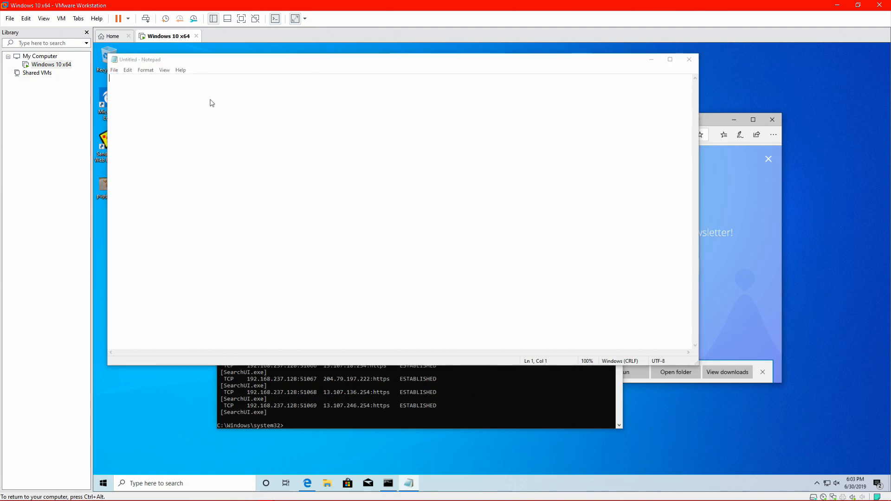
pyautogui.scroll(-10, 285, 209)
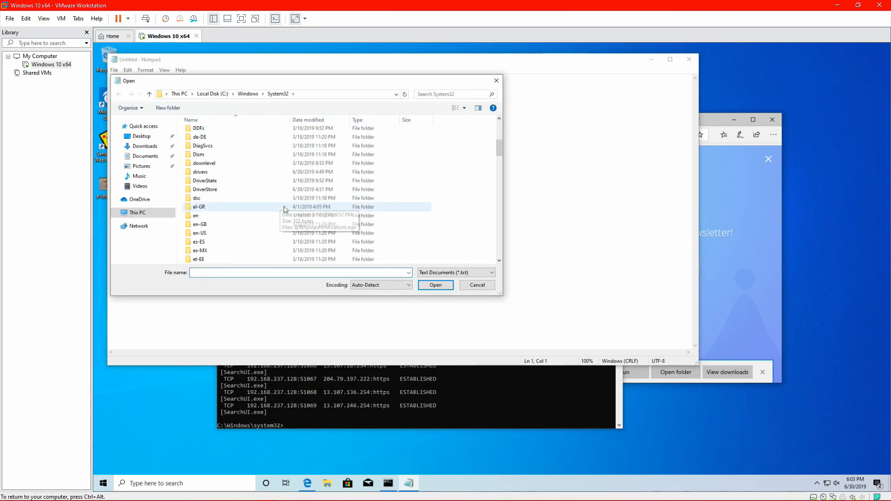
pyautogui.scroll(-3, 285, 209)
pyautogui.scroll(4, 285, 209)
pyautogui.scroll(6, 285, 208)
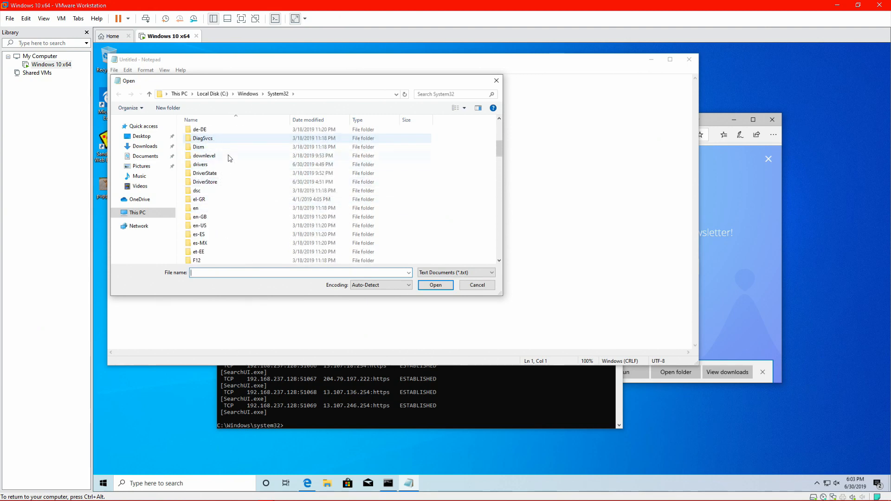
pyautogui.doubleClick(204, 164)
pyautogui.doubleClick(202, 151)
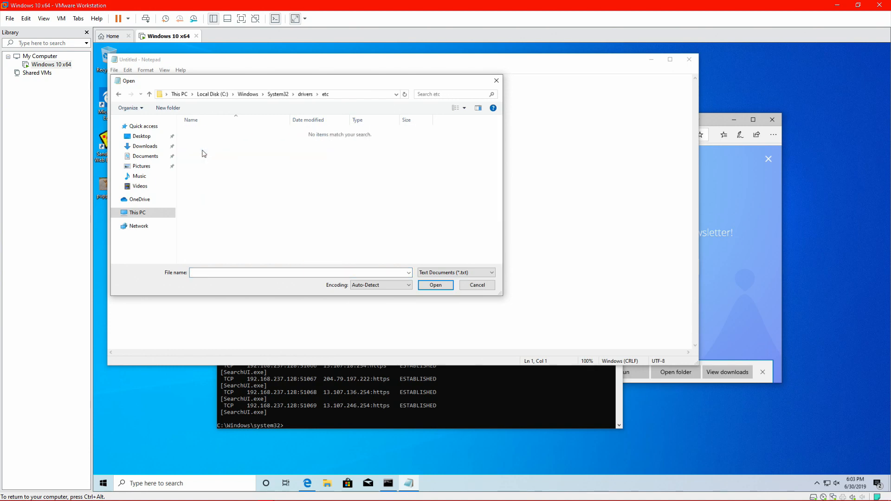
pyautogui.click(437, 272)
pyautogui.click(433, 288)
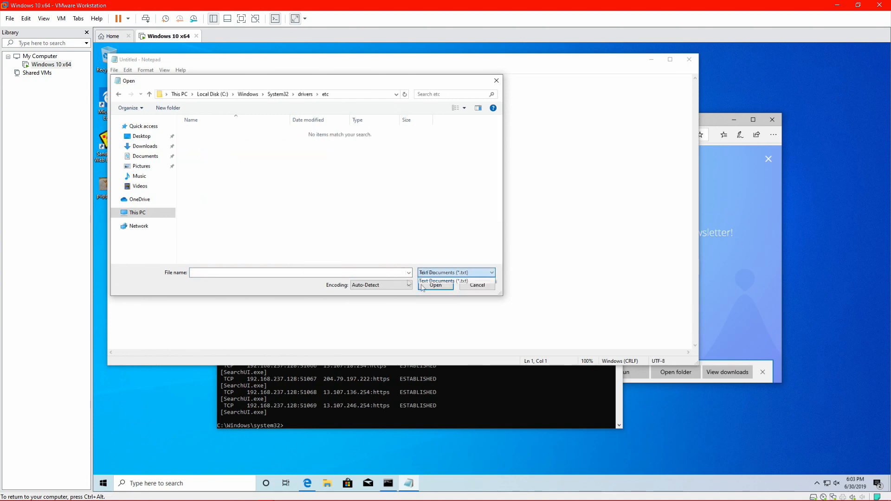
pyautogui.doubleClick(194, 133)
# - Add a line at the end of the hosts file that maps virus-domain.net to 0.0.0.0
pyautogui.click(250, 243)
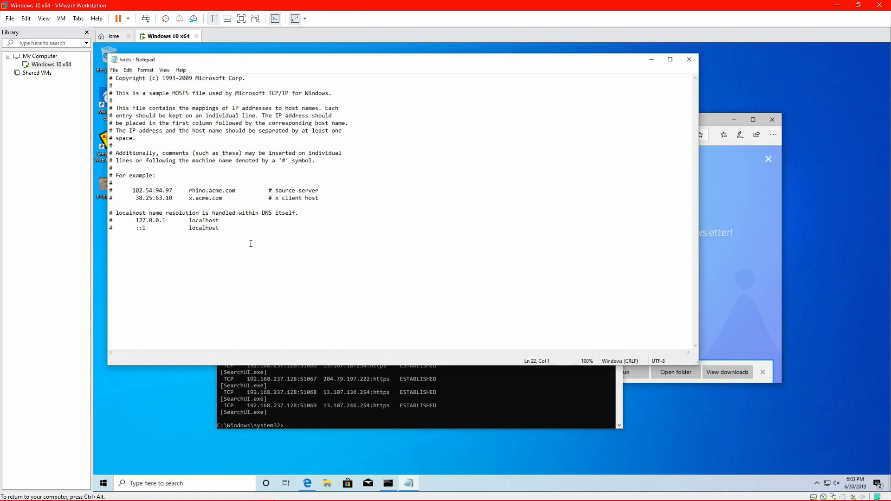
pyautogui.write('0.0')
pyautogui.write('s')
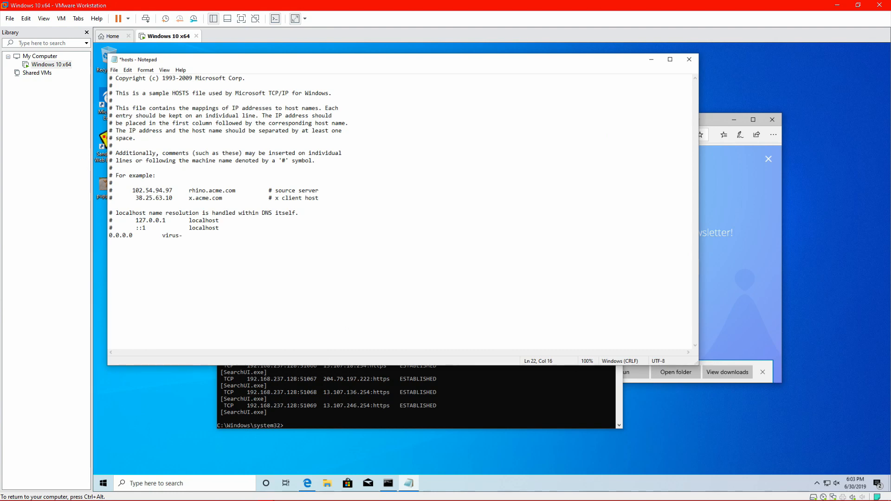
pyautogui.write('-domain.net')
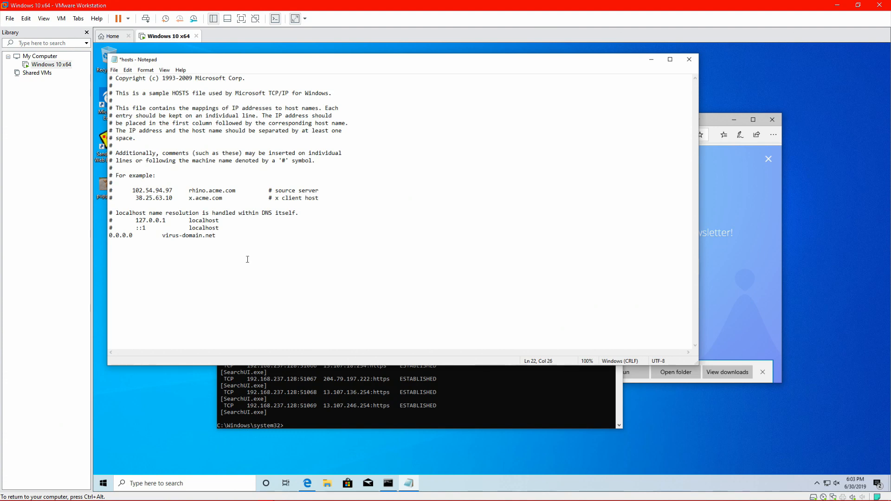
# - Save the hosts file and highlight its line mapping virus-domain.net to 0.0.0.0
pyautogui.hotkey('ctrl', 's')
pyautogui.moveTo(133, 237); pyautogui.dragTo(106, 237)
pyautogui.click(119, 235)
pyautogui.click(464, 387)
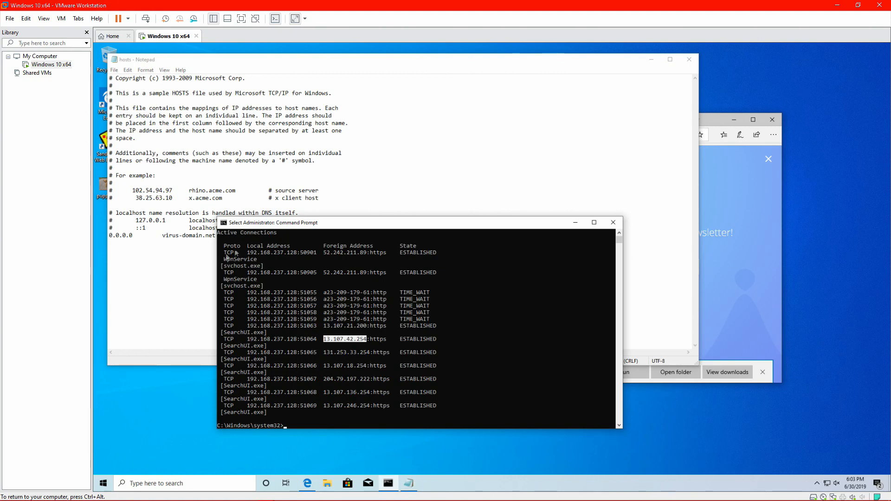
pyautogui.moveTo(170, 277); pyautogui.dragTo(171, 277)
pyautogui.moveTo(221, 240); pyautogui.dragTo(104, 238)
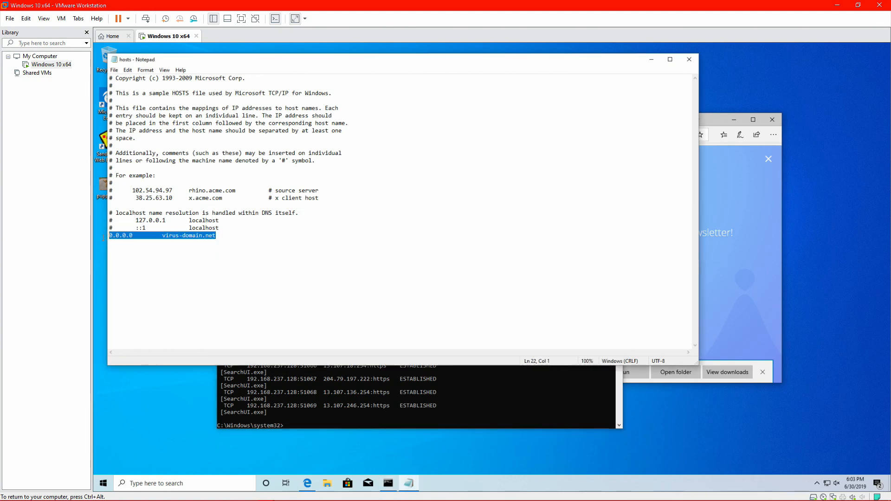
# - Rearrange the hosts file and Command Prompt windows on the desktop and bring the GlassWire download page to the front
pyautogui.moveTo(184, 65); pyautogui.dragTo(259, 297)
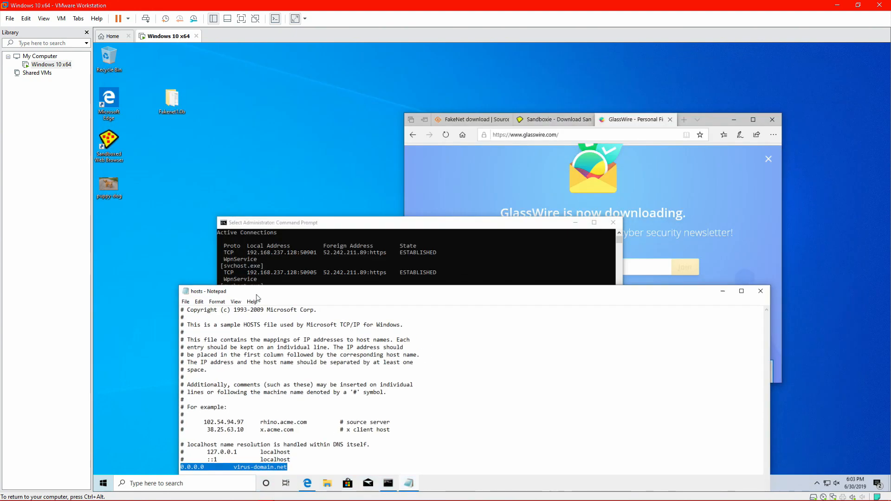
pyautogui.moveTo(326, 227); pyautogui.dragTo(298, 108)
pyautogui.click(453, 405)
pyautogui.moveTo(427, 296); pyautogui.dragTo(390, 286)
pyautogui.moveTo(369, 108); pyautogui.dragTo(420, 194)
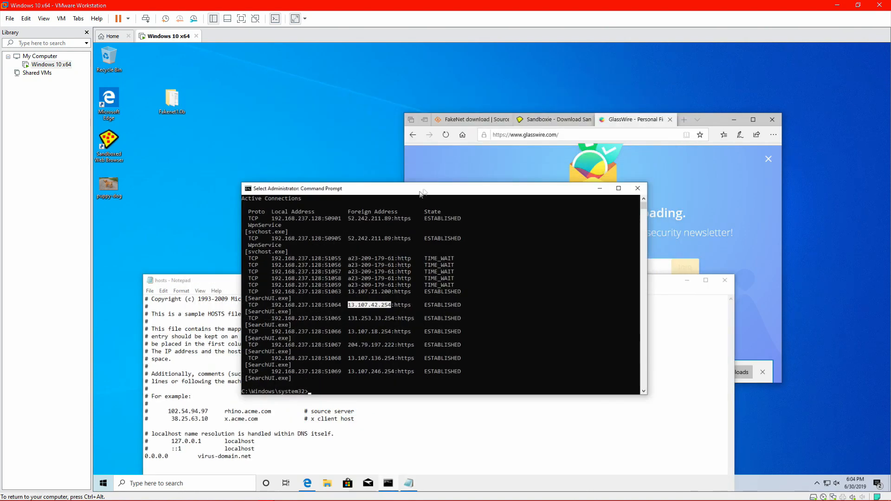
pyautogui.click(656, 129)
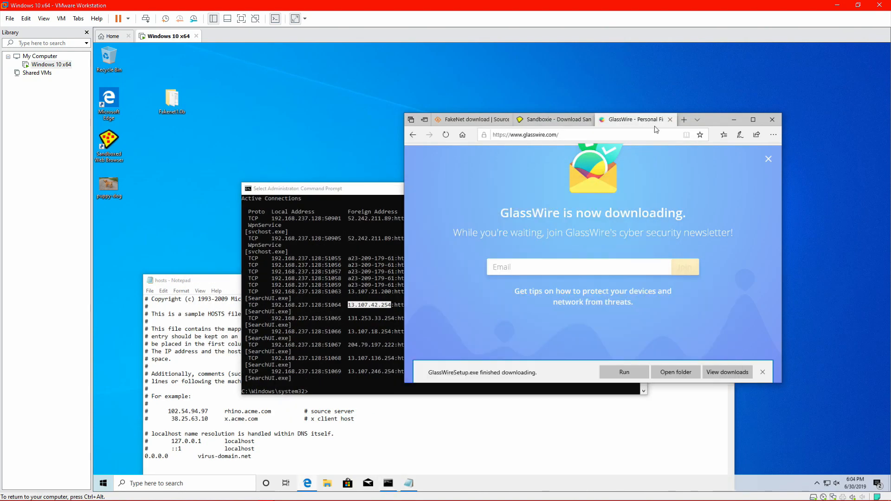
pyautogui.click(198, 222)
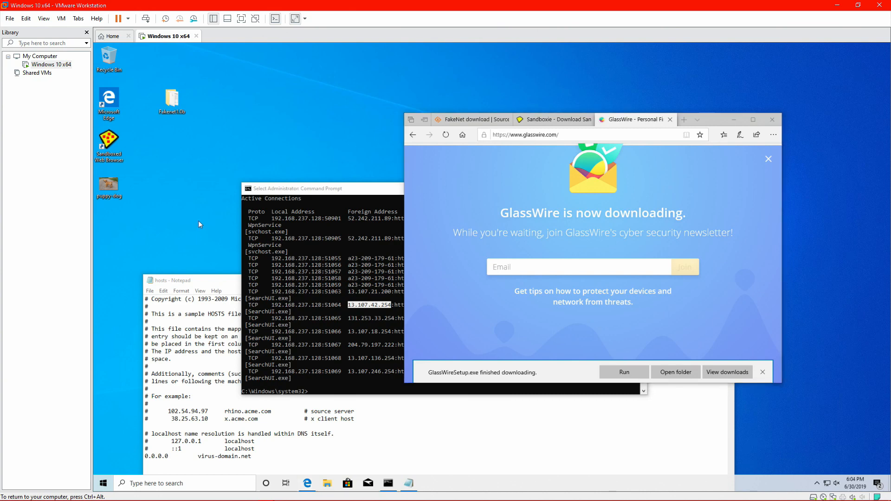
# - Open Task Manager and disable the Microsoft OneDrive, Sandboxie Control and Windows Security notification startup items
pyautogui.rightClick(472, 482)
pyautogui.click(501, 442)
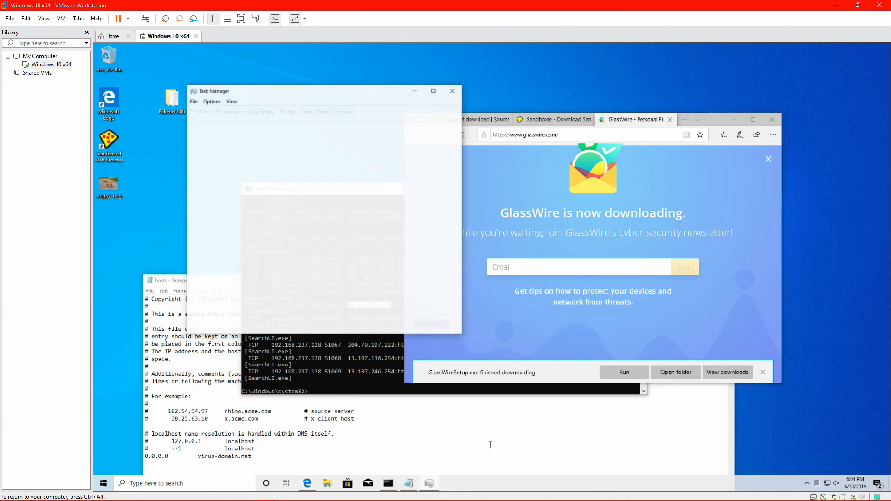
pyautogui.click(293, 112)
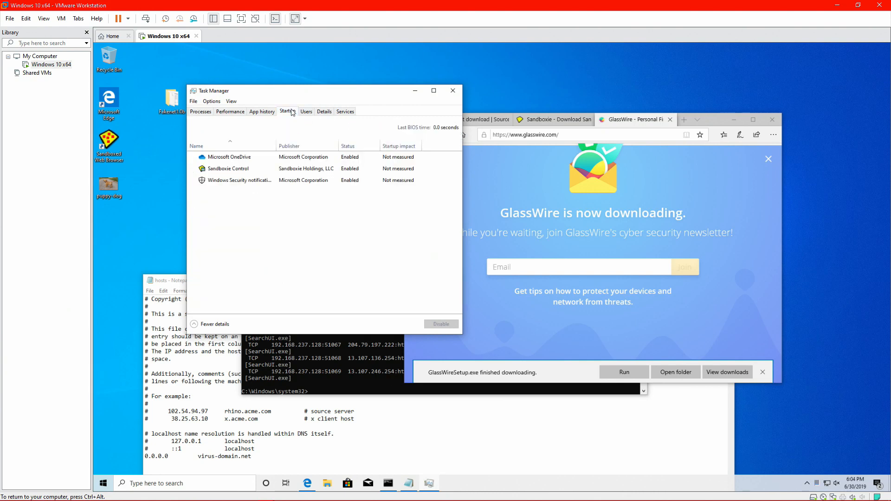
pyautogui.click(328, 159)
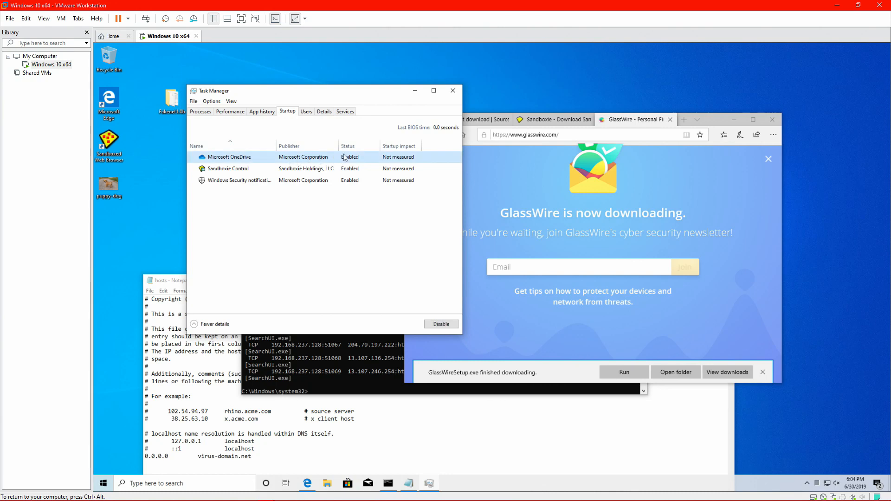
pyautogui.click(433, 325)
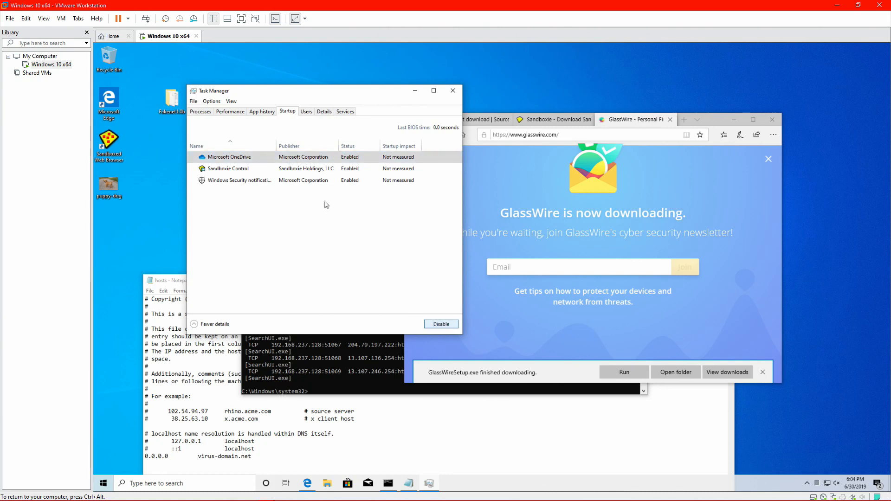
pyautogui.click(321, 169)
pyautogui.click(436, 324)
pyautogui.click(441, 324)
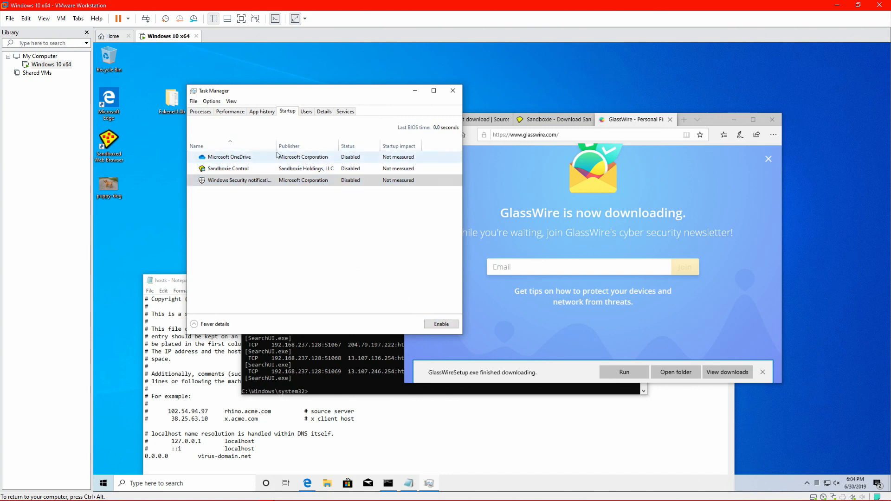
# - Run msconfig as a new task from Task Manager and view its startup section
pyautogui.click(195, 102)
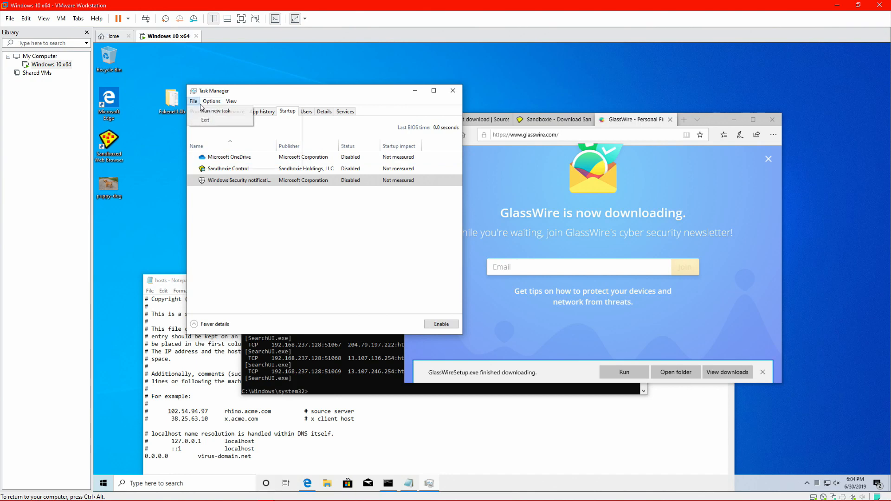
pyautogui.click(213, 111)
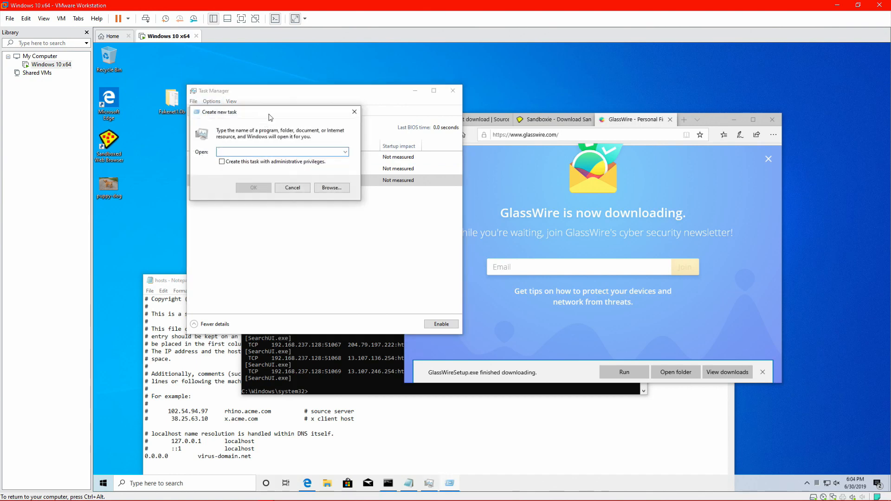
pyautogui.write('msconfig')
pyautogui.press('Return')
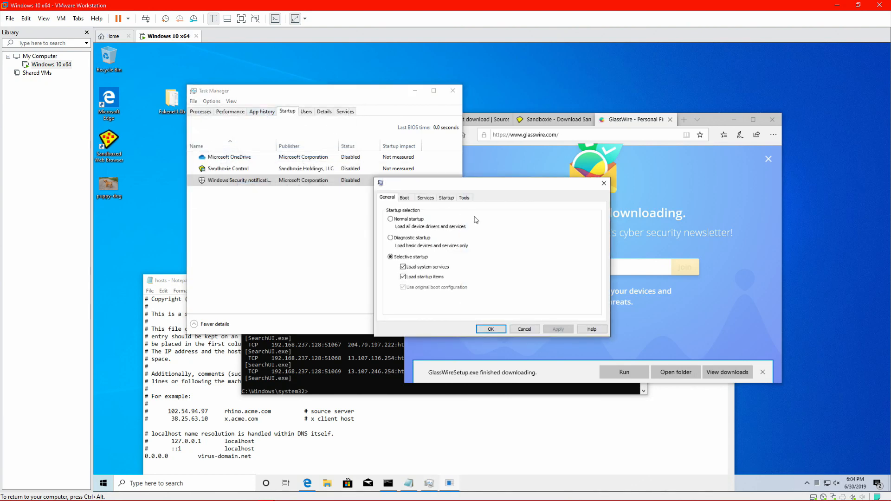
pyautogui.click(447, 197)
pyautogui.moveTo(453, 187); pyautogui.dragTo(483, 165)
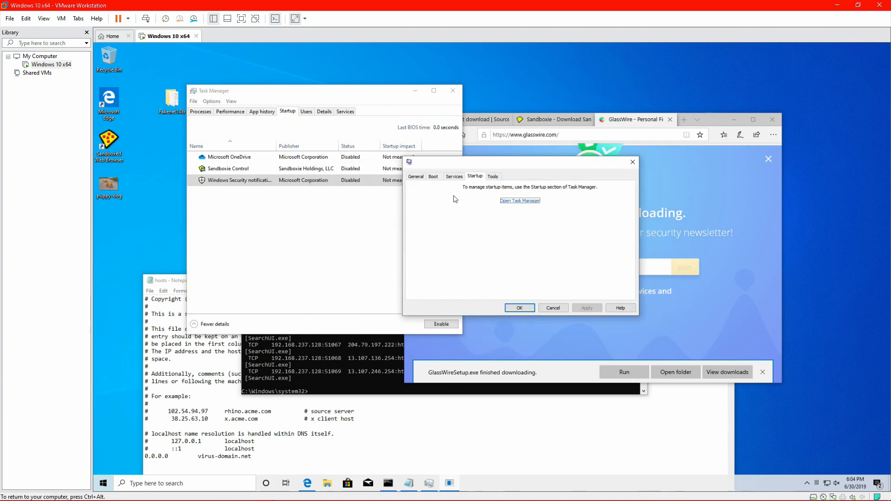
pyautogui.moveTo(477, 161); pyautogui.dragTo(408, 205)
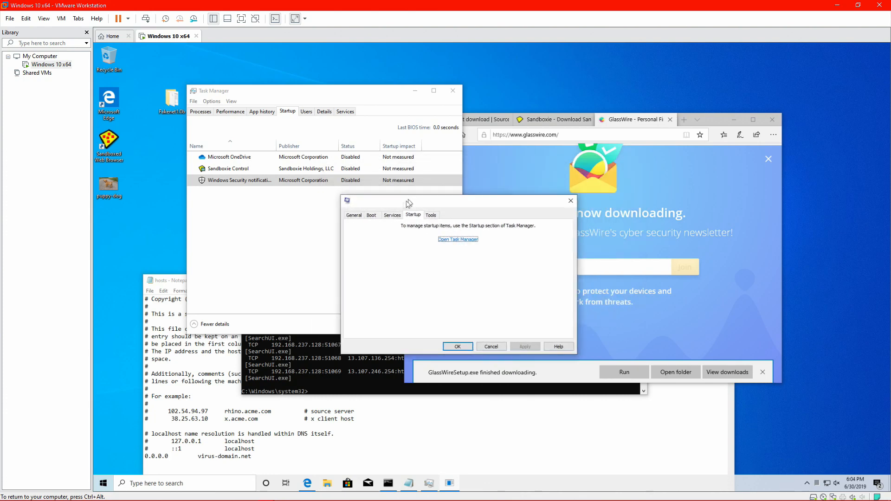
# - Hide all Microsoft services in msconfig, disable all the remaining services and apply the change
pyautogui.click(392, 215)
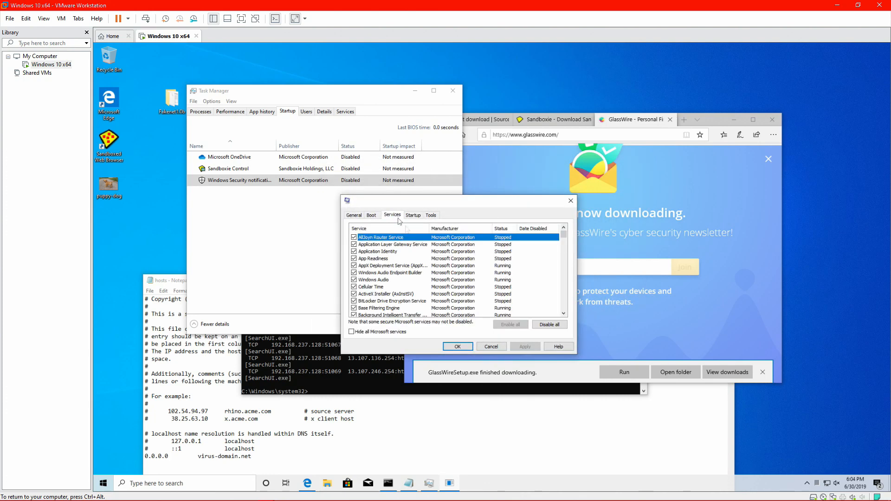
pyautogui.click(358, 333)
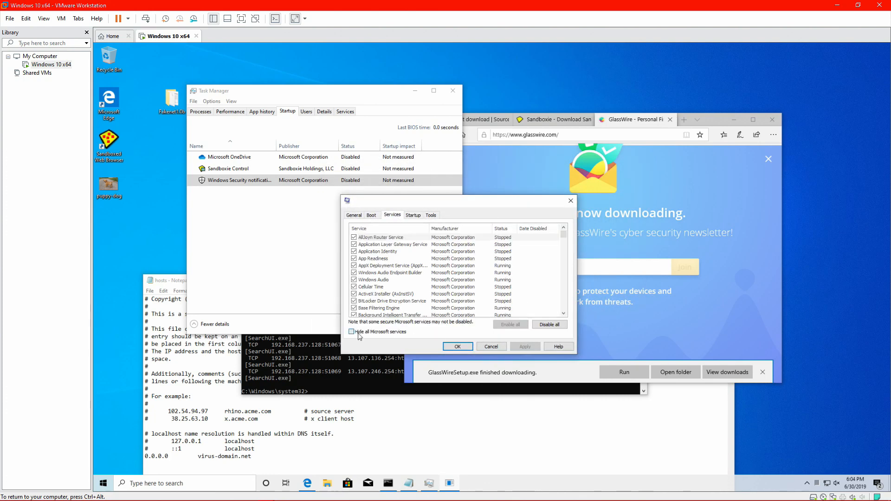
pyautogui.click(550, 325)
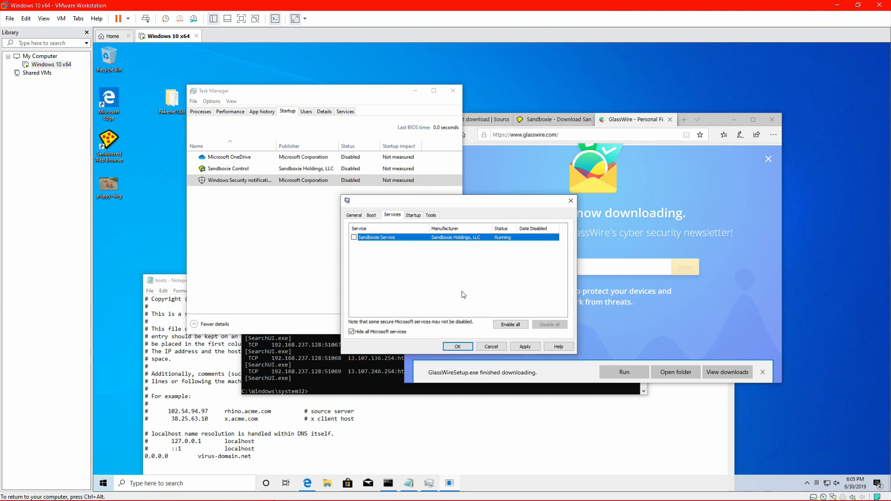
pyautogui.click(525, 346)
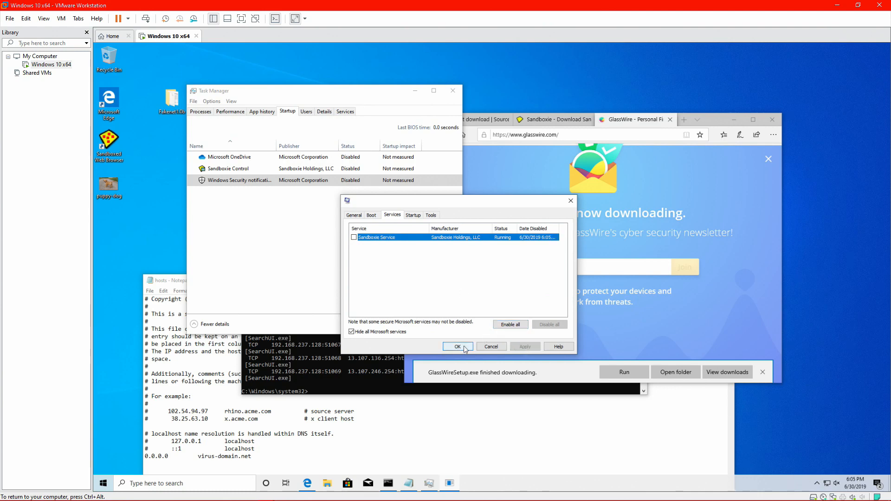
# - Review msconfig's boot options and the full services list including Microsoft services, and close msconfig and Task Manager
pyautogui.click(372, 215)
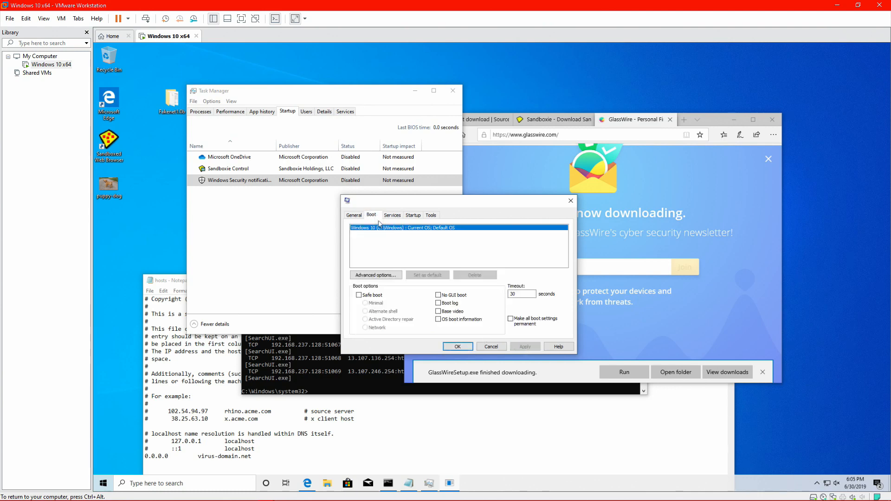
pyautogui.click(354, 215)
pyautogui.click(392, 216)
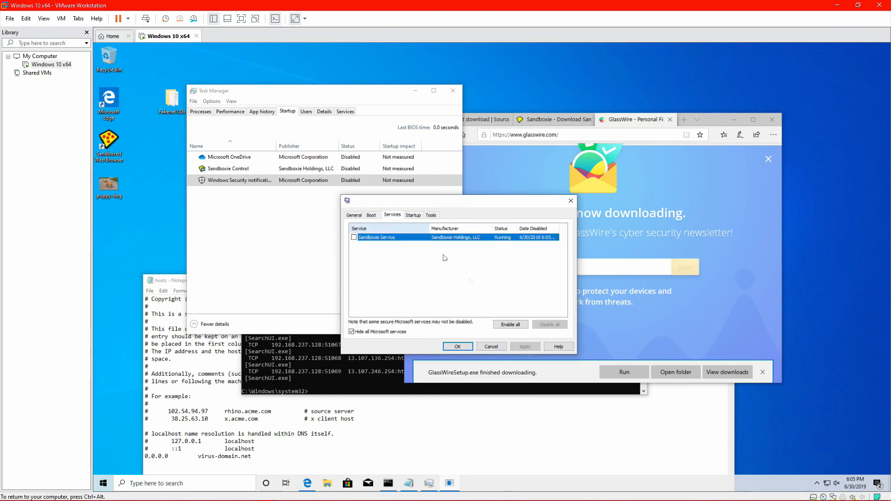
pyautogui.click(396, 332)
pyautogui.click(396, 332)
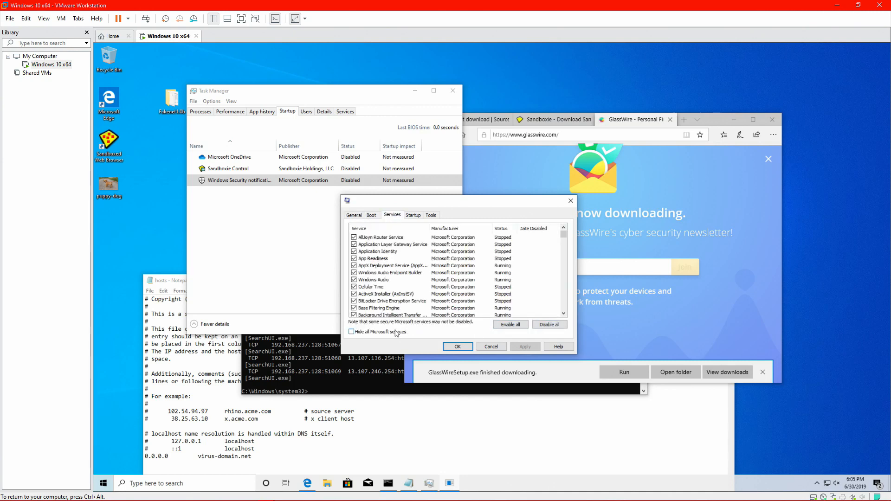
pyautogui.scroll(-8, 413, 281)
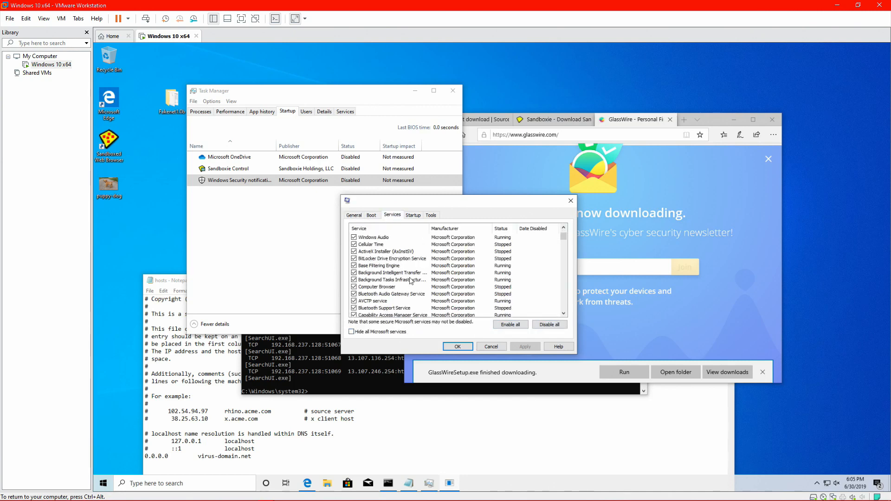
pyautogui.scroll(-10, 413, 281)
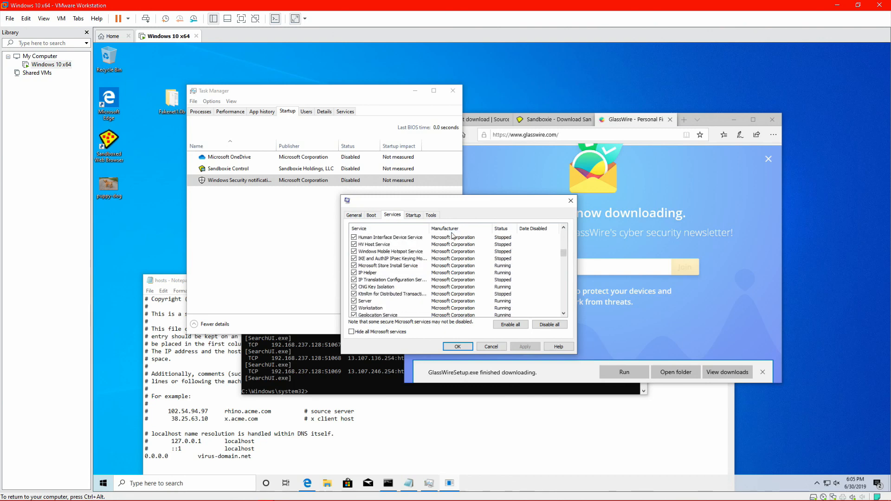
pyautogui.scroll(-10, 453, 243)
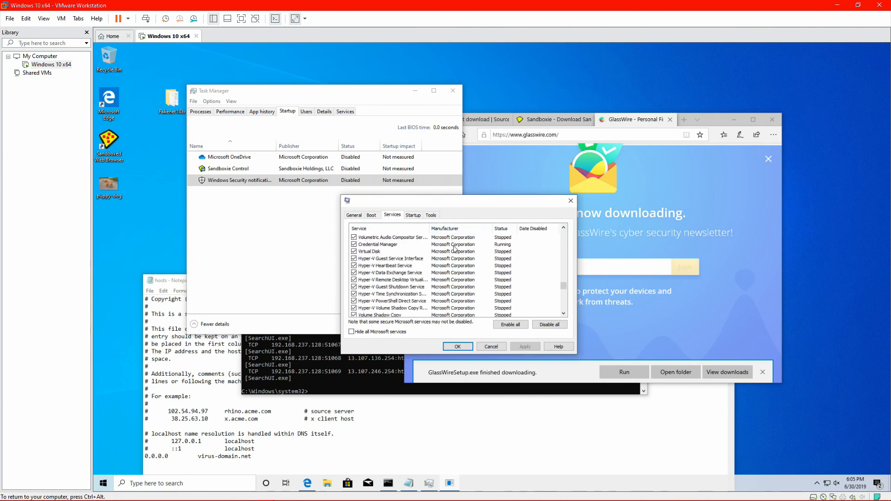
pyautogui.scroll(-8, 454, 250)
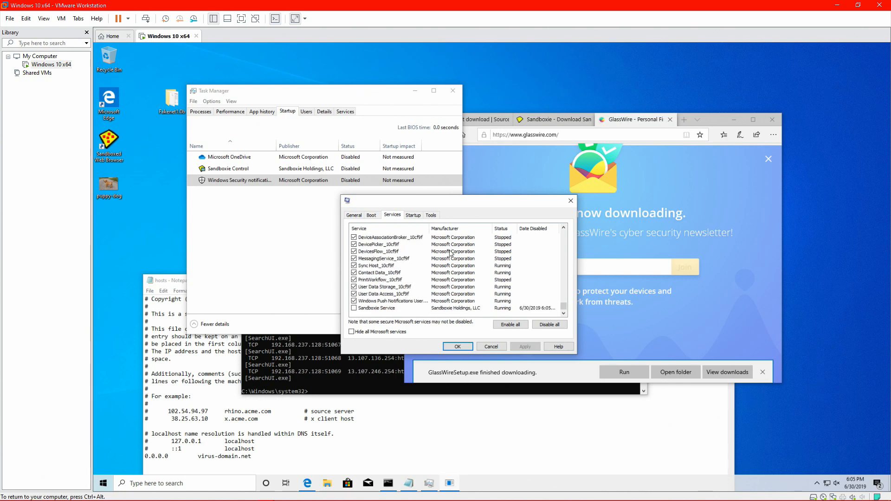
pyautogui.scroll(1, 409, 255)
pyautogui.click(383, 246)
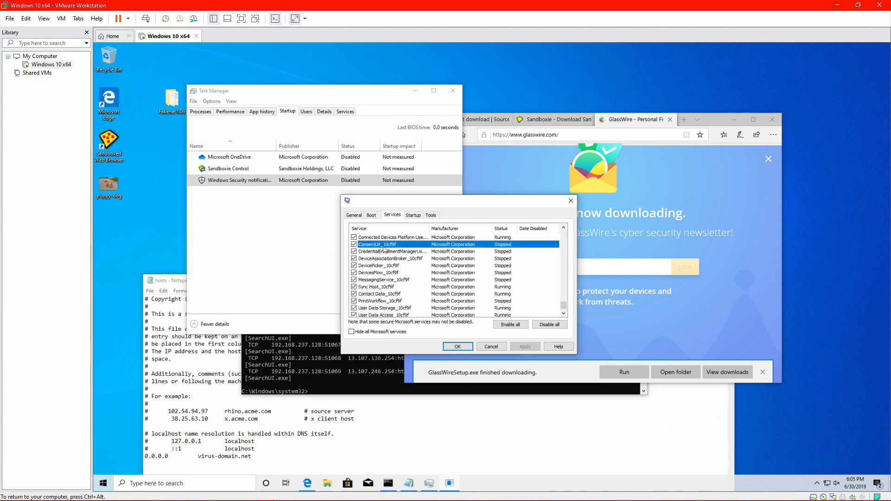
pyautogui.click(415, 260)
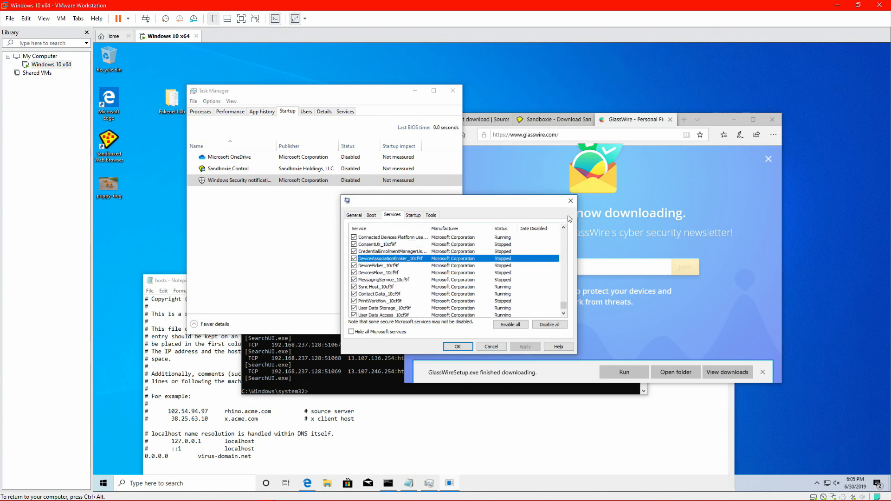
pyautogui.click(571, 201)
pyautogui.click(453, 90)
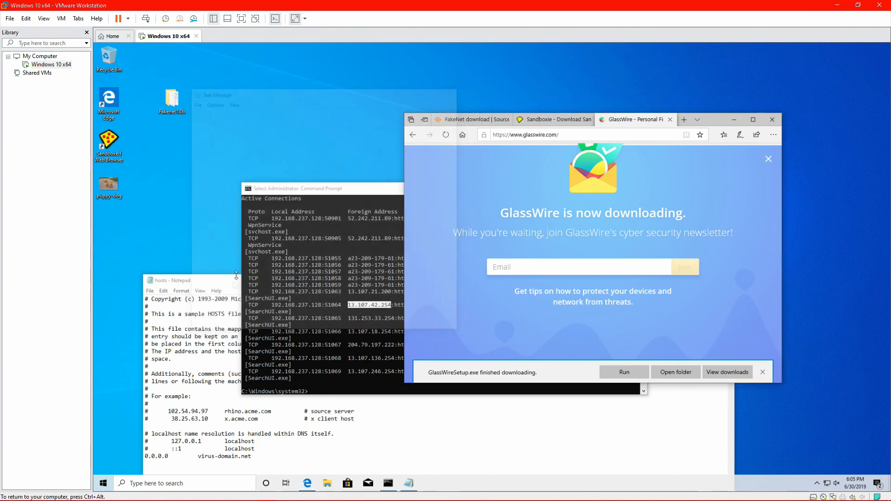
# - Find regedit through Windows search, allow it to make changes, and reposition the Registry Editor window
pyautogui.press('super')
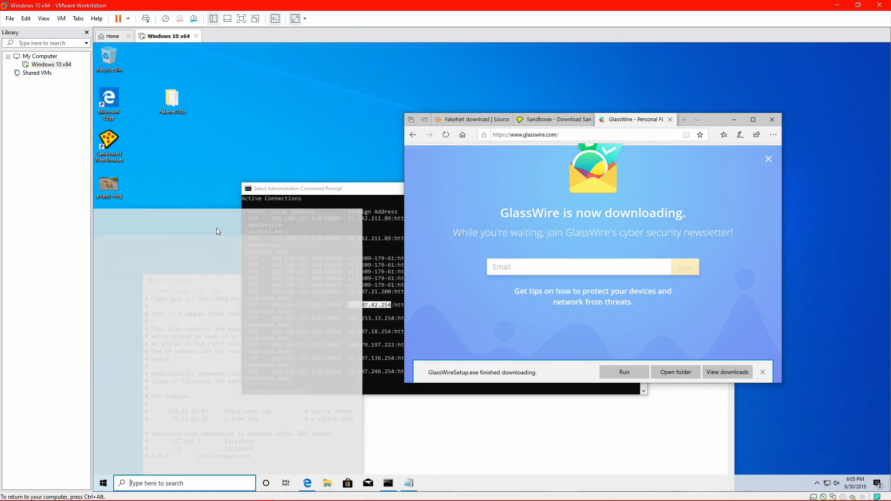
pyautogui.write('regedit')
pyautogui.press('Return')
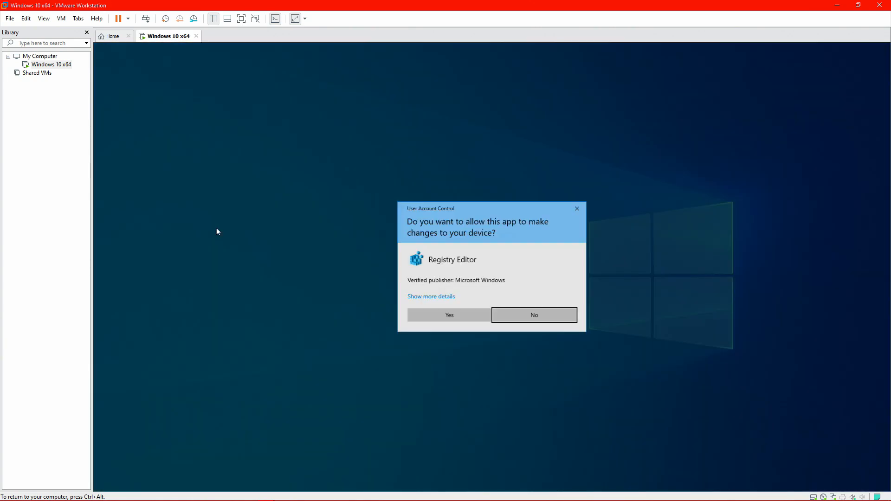
pyautogui.hotkey('alt', 'y')
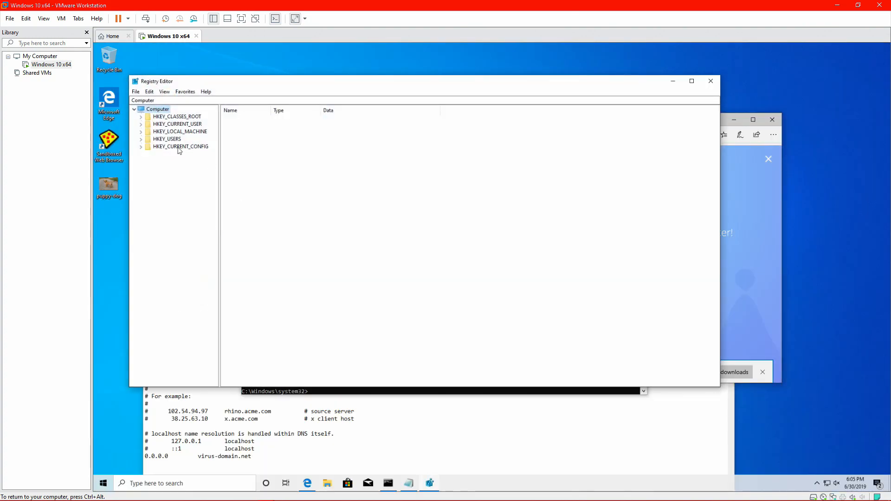
pyautogui.moveTo(223, 81); pyautogui.dragTo(305, 88)
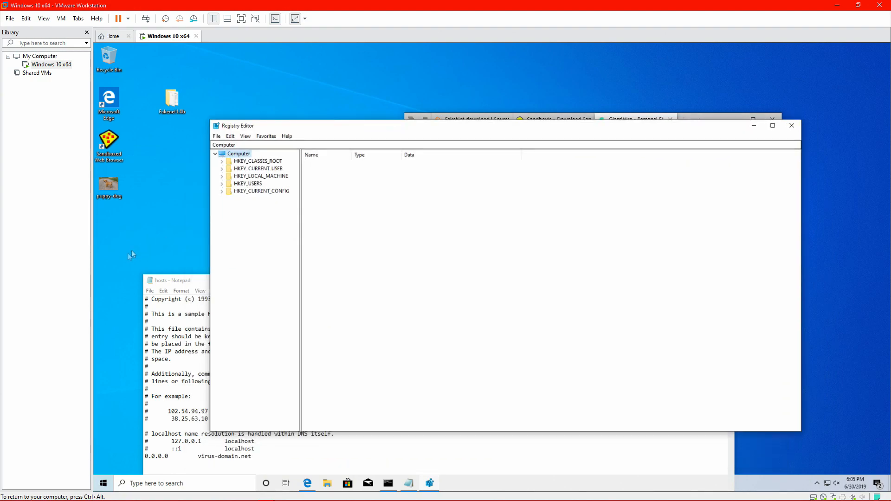
# - Try to open the startup folder by running a shell: command from the Run dialog
pyautogui.press('super')
pyautogui.press('super+r')
pyautogui.write('s')
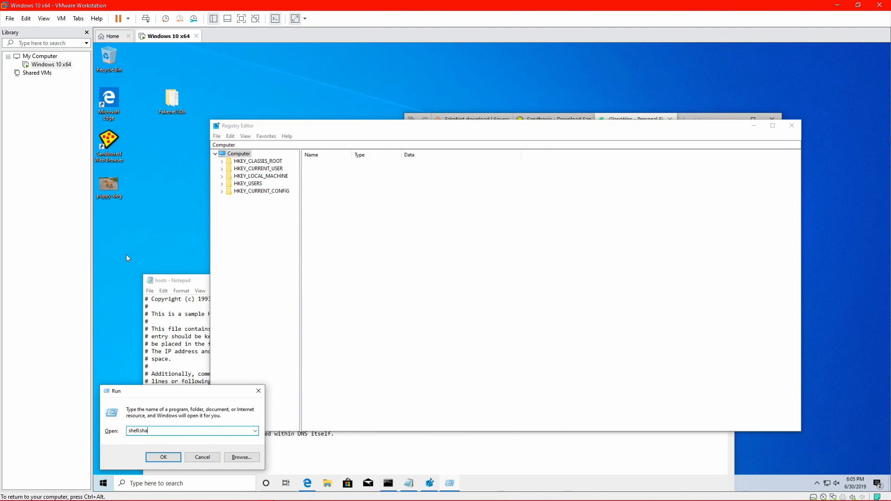
pyautogui.write('hell:start up')
pyautogui.press('Return')
pyautogui.press('Return')
pyautogui.click(202, 458)
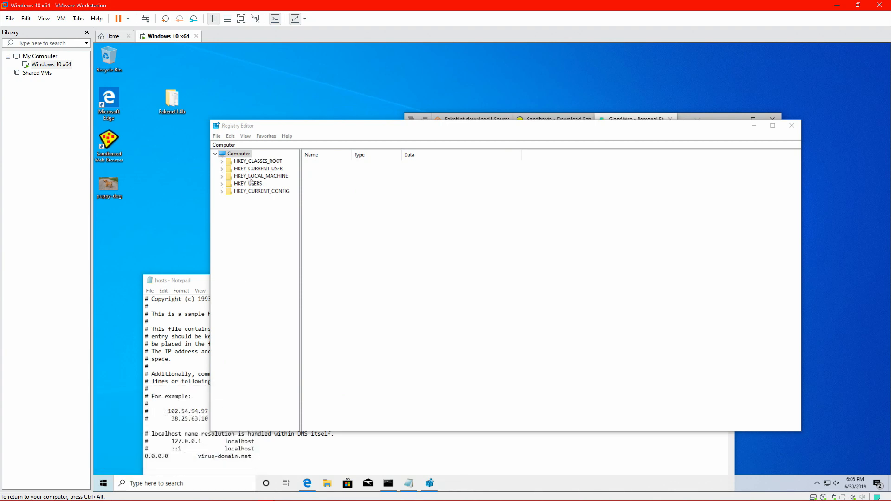
# - Expand the registry tree down to HKEY_CURRENT_USER\Software\Microsoft
pyautogui.click(223, 169)
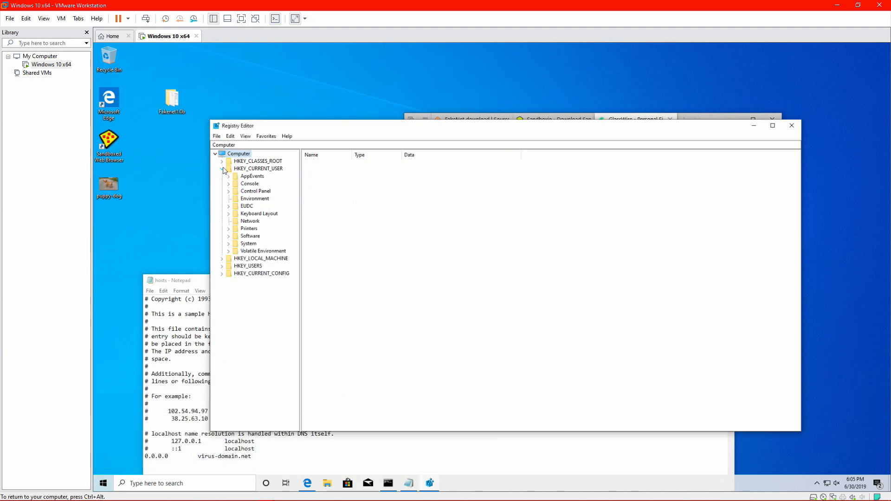
pyautogui.click(245, 242)
pyautogui.click(229, 244)
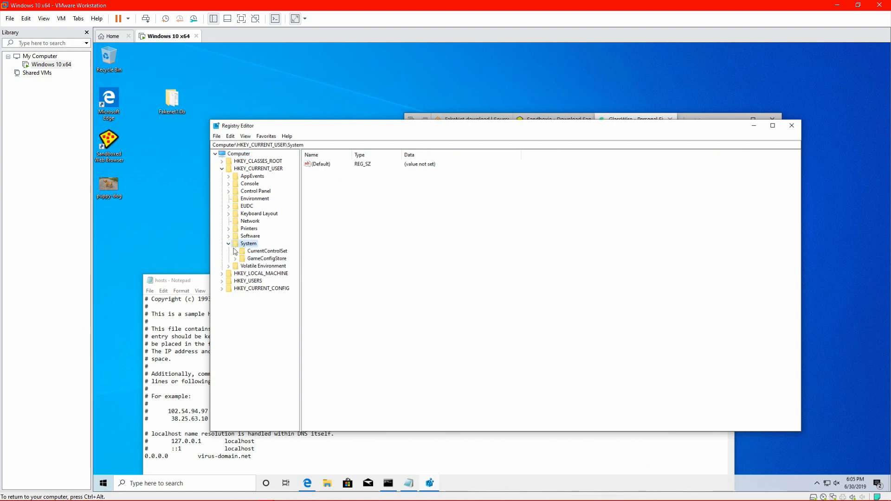
pyautogui.click(228, 236)
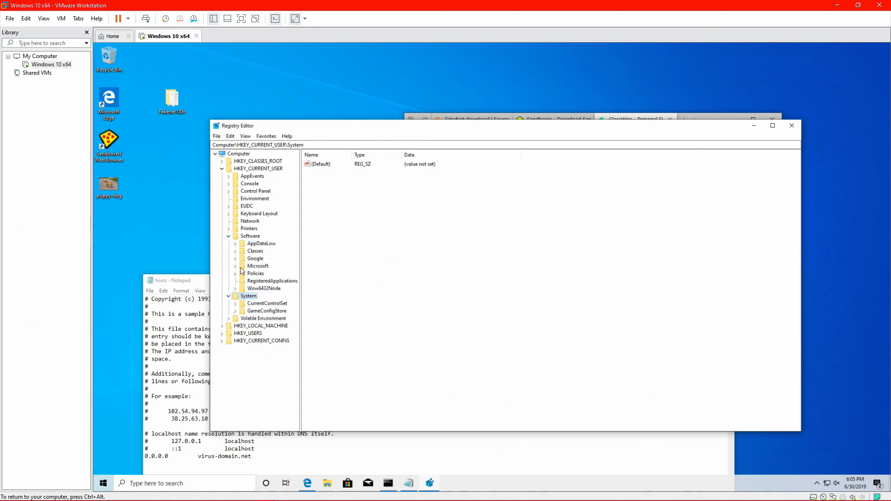
pyautogui.click(247, 236)
pyautogui.click(245, 266)
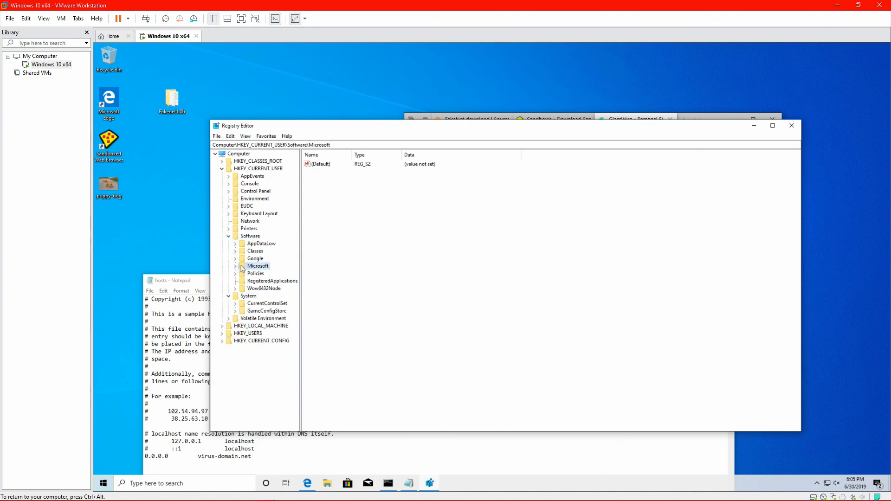
pyautogui.click(236, 266)
# - Widen the registry tree and open the Windows\CurrentVersion\Run key under the current user's Microsoft key
pyautogui.scroll(-5, 257, 283)
pyautogui.scroll(-3, 257, 284)
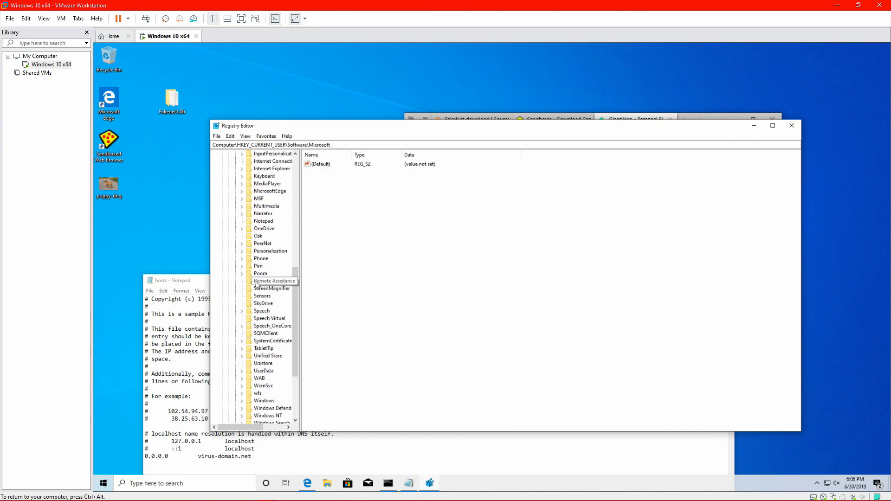
pyautogui.click(264, 400)
pyautogui.click(241, 401)
pyautogui.scroll(-1, 266, 392)
pyautogui.click(276, 356)
pyautogui.moveTo(301, 356); pyautogui.dragTo(374, 357)
pyautogui.doubleClick(256, 358)
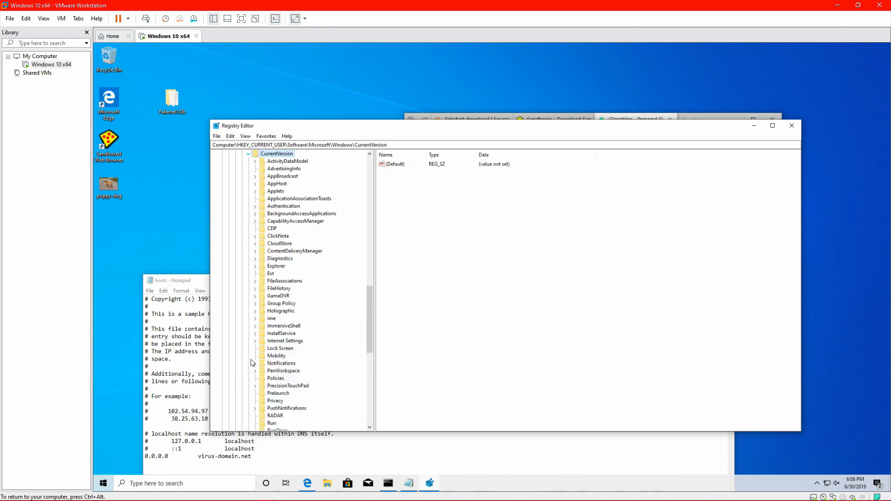
pyautogui.scroll(-8, 293, 257)
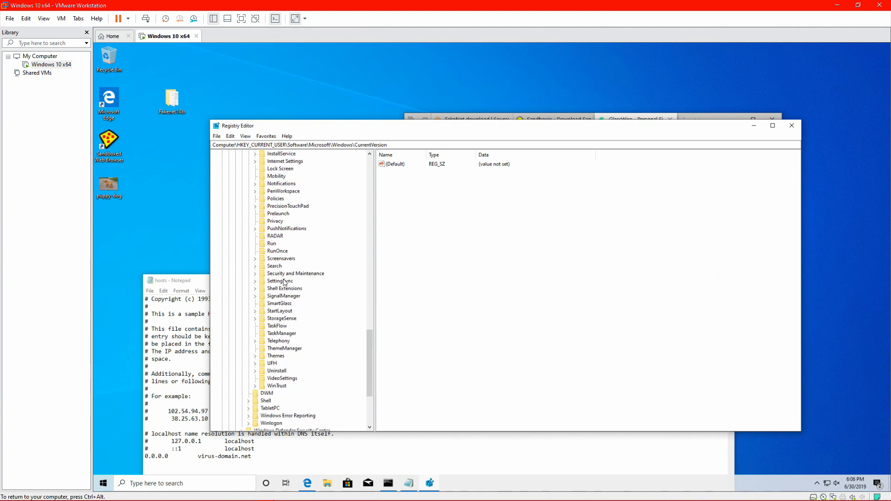
pyautogui.click(272, 245)
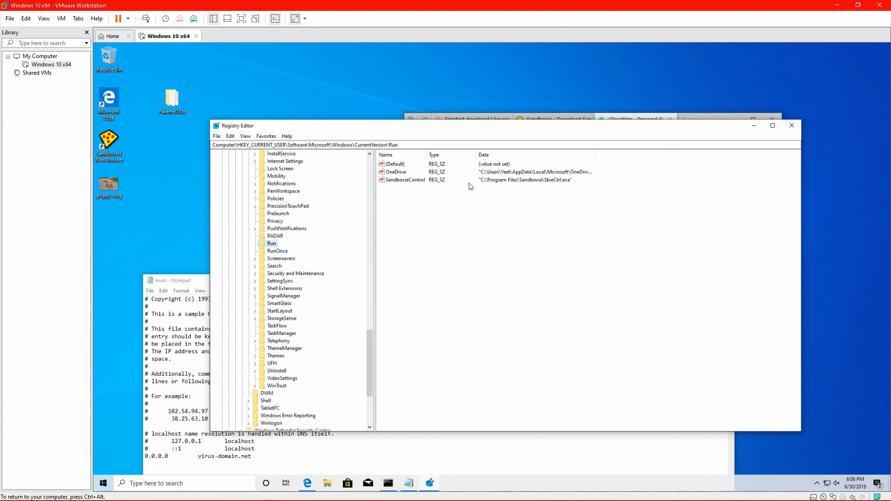
# - Delete the SandboxieControl and OneDrive values from the current user's Run key
pyautogui.click(416, 183)
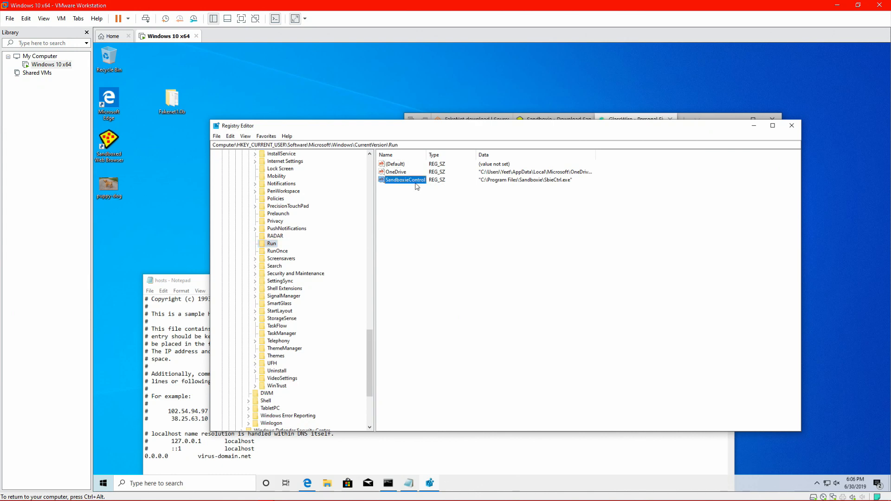
pyautogui.press('Delete')
pyautogui.press('Return')
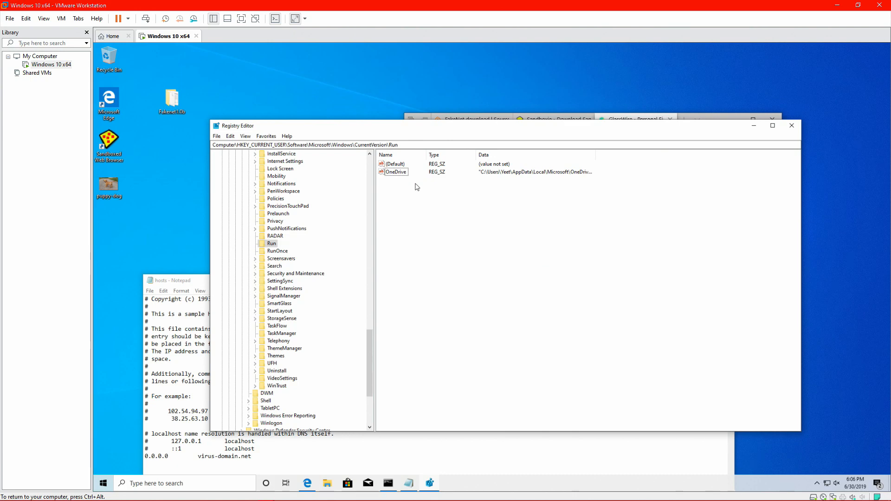
pyautogui.click(399, 174)
pyautogui.press('Delete')
pyautogui.press('Return')
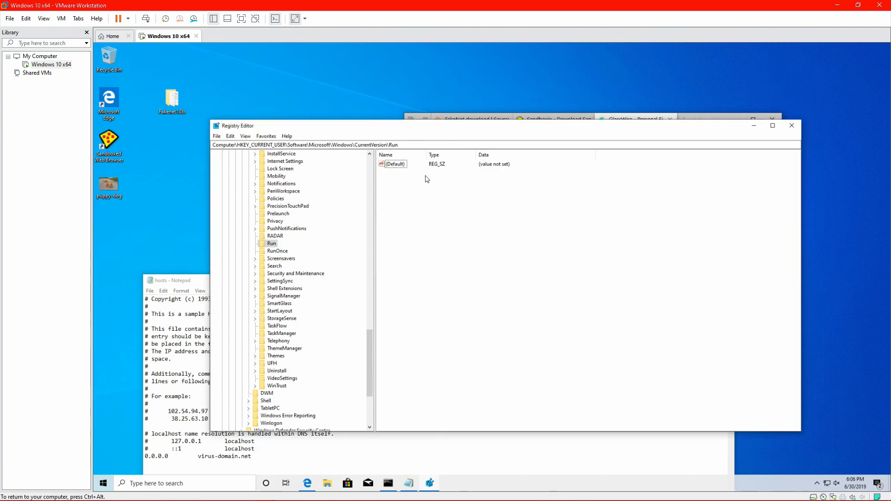
# - Delete both Delete Cached values from the current user's RunOnce key, leaving only the default entry
pyautogui.click(278, 251)
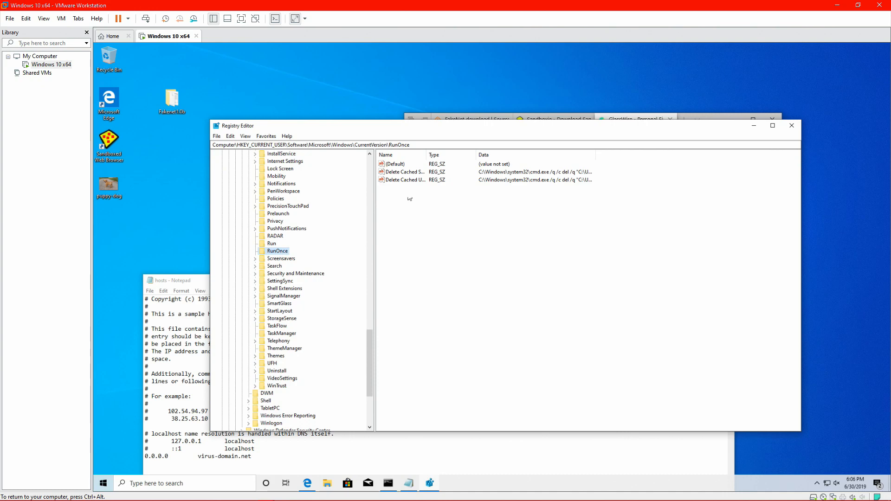
pyautogui.click(411, 172)
pyautogui.press('Delete')
pyautogui.press('Return')
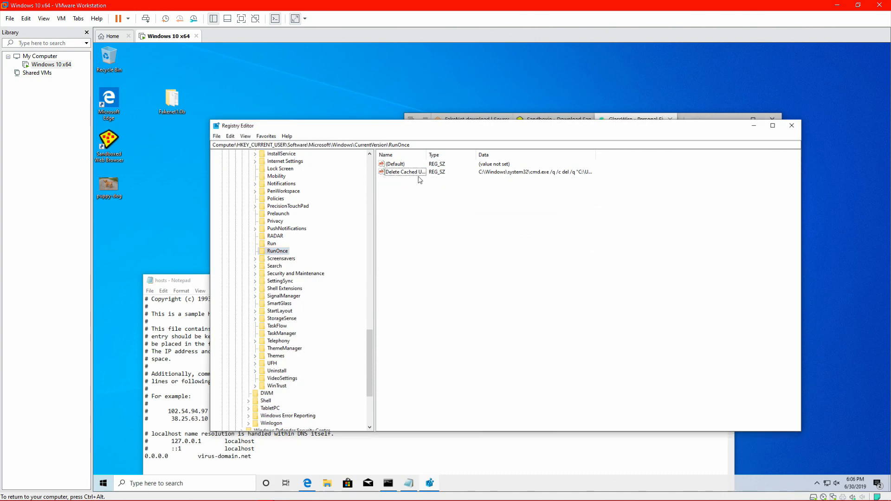
pyautogui.click(418, 174)
pyautogui.press('Delete')
pyautogui.press('Return')
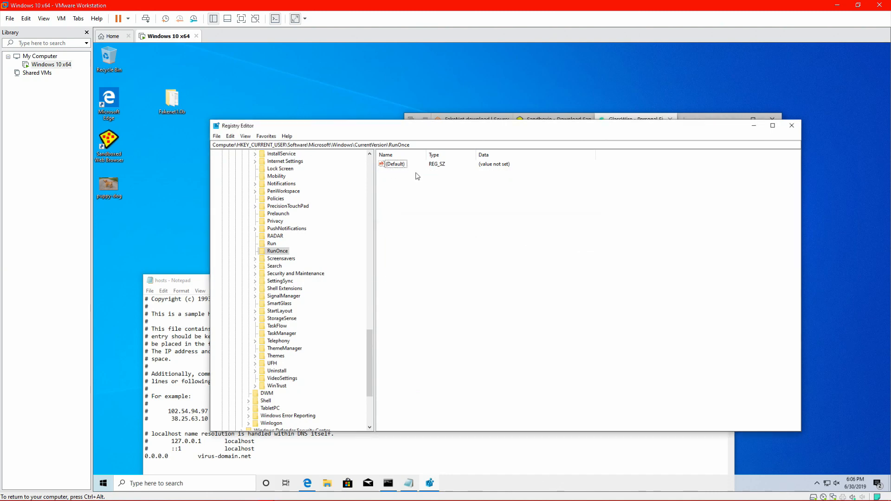
# - Copy the \Software\Microsoft\Windows\CurrentVersion\RunOnce part of the current registry path
pyautogui.moveTo(286, 144); pyautogui.dragTo(429, 137)
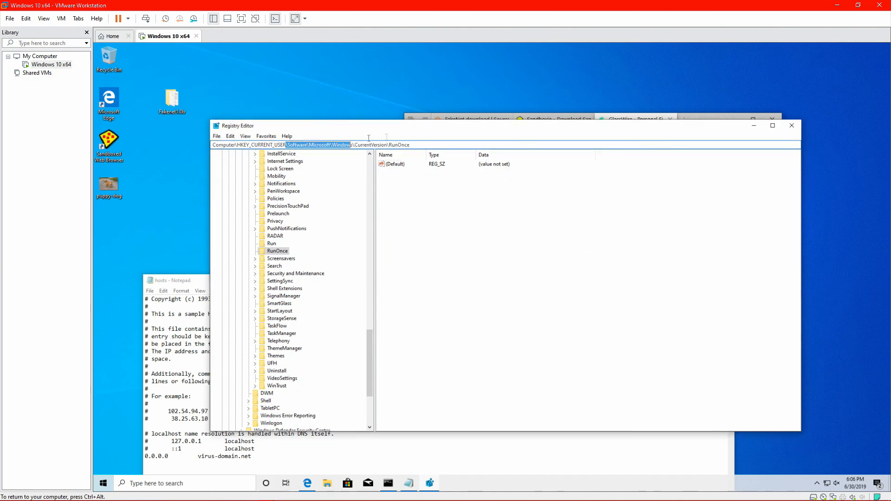
pyautogui.rightClick(411, 149)
pyautogui.click(432, 173)
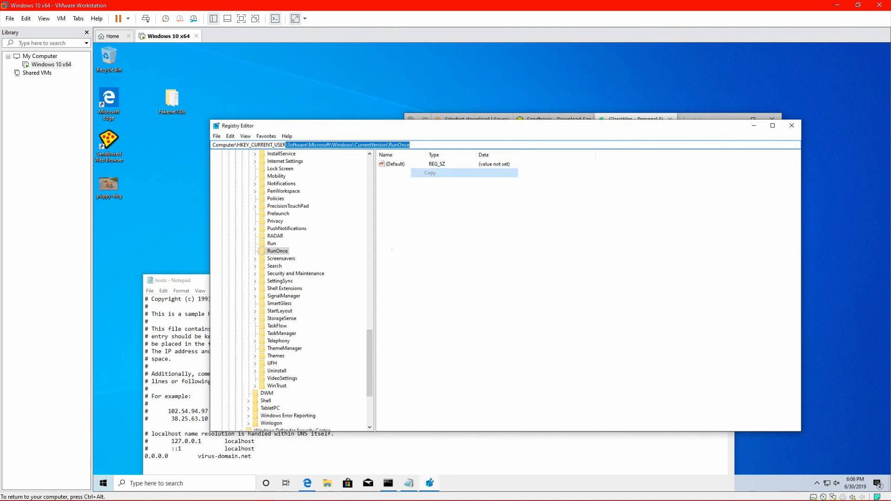
# - Collapse HKEY_CURRENT_USER and go to the RunOnce key under HKEY_LOCAL_MACHINE by appending the copied path
pyautogui.moveTo(372, 354); pyautogui.dragTo(363, 184)
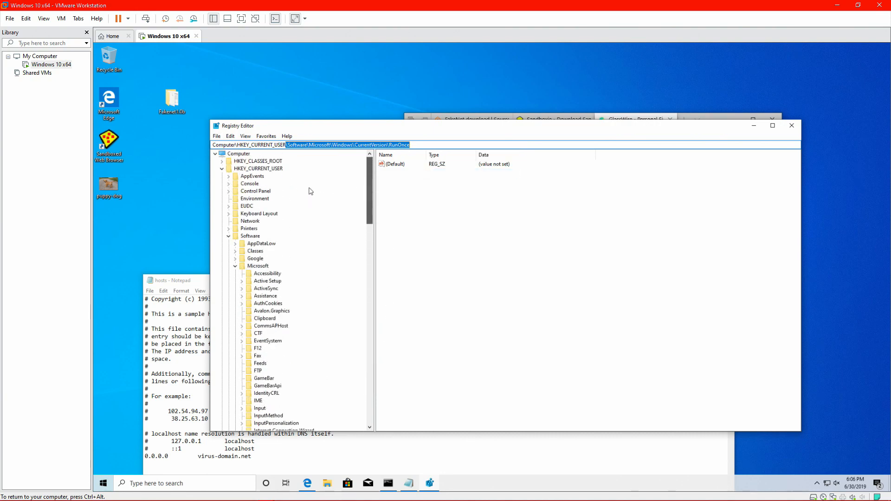
pyautogui.click(222, 170)
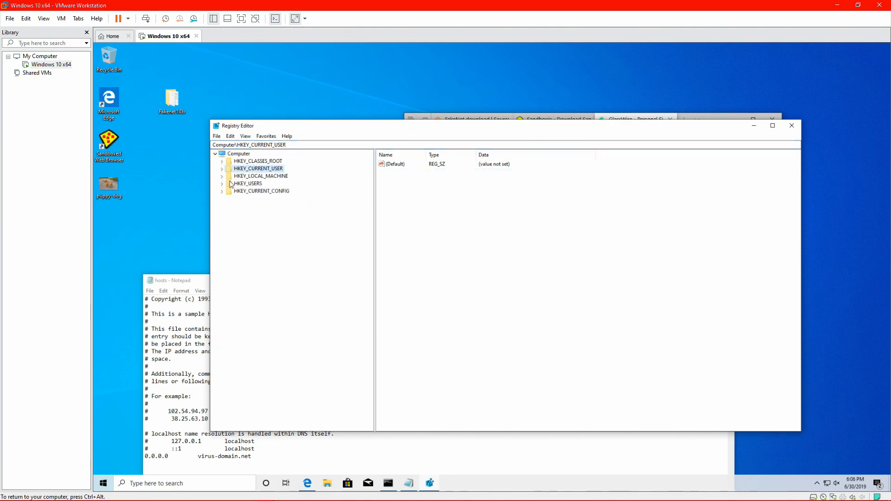
pyautogui.click(234, 184)
pyautogui.click(222, 184)
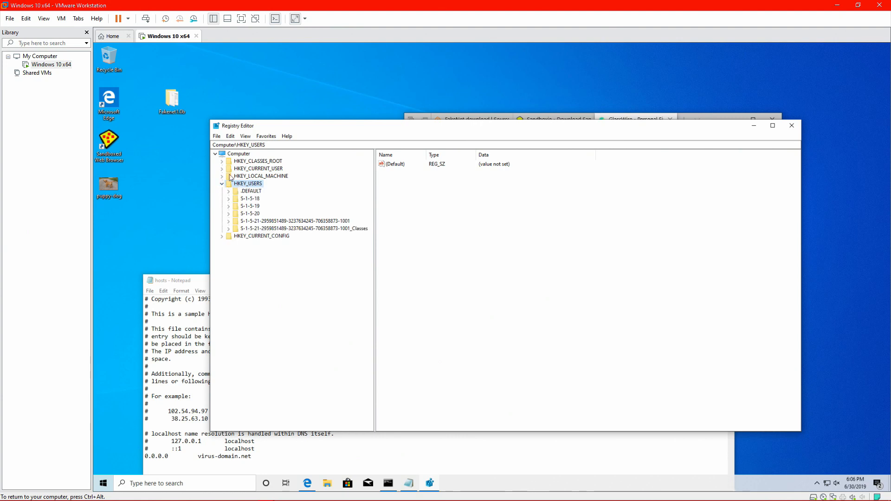
pyautogui.click(222, 177)
pyautogui.click(237, 179)
pyautogui.click(292, 146)
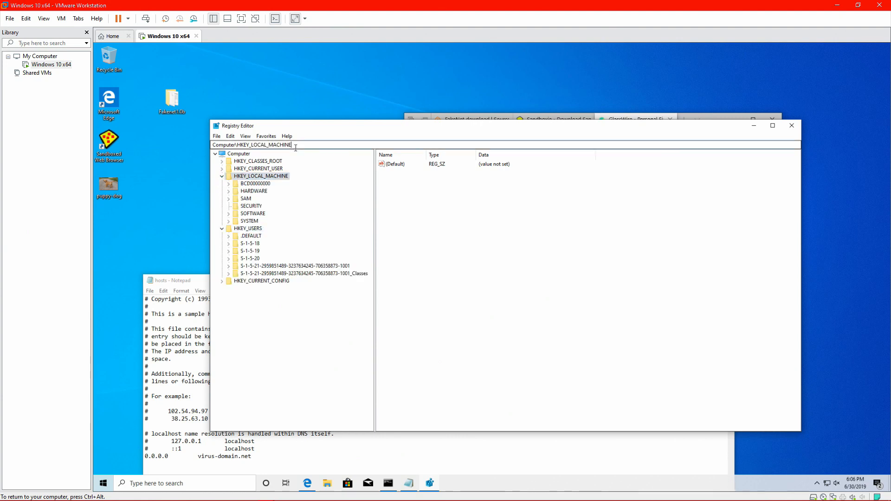
pyautogui.hotkey('ctrl', 'v')
pyautogui.press('Return')
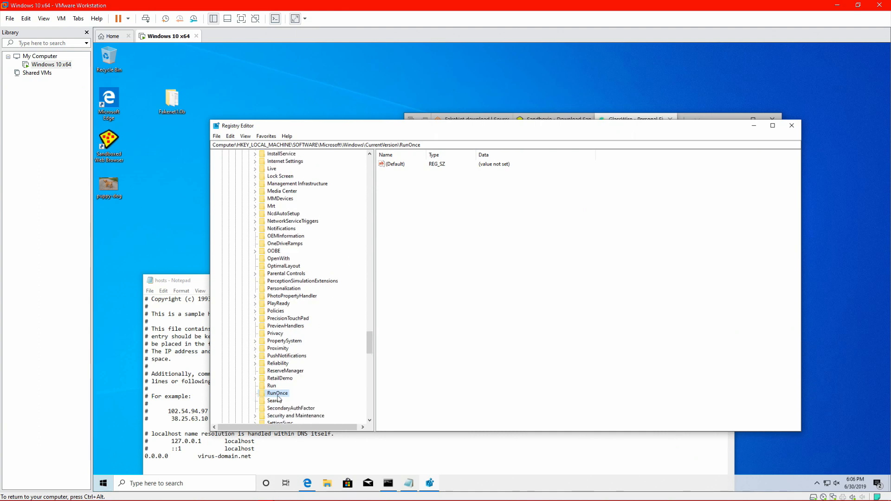
# - Delete the SecurityHealth value from HKEY_LOCAL_MACHINE's CurrentVersion\Run key and close the Registry Editor
pyautogui.click(272, 386)
pyautogui.click(431, 180)
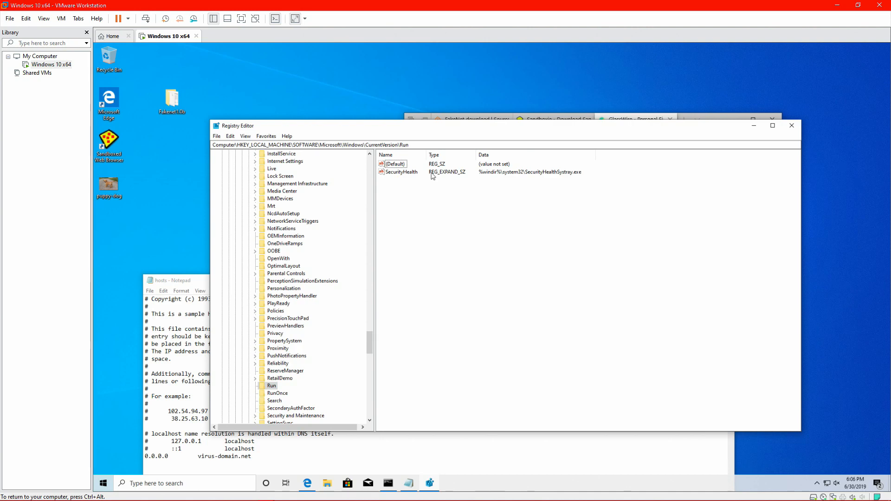
pyautogui.doubleClick(486, 174)
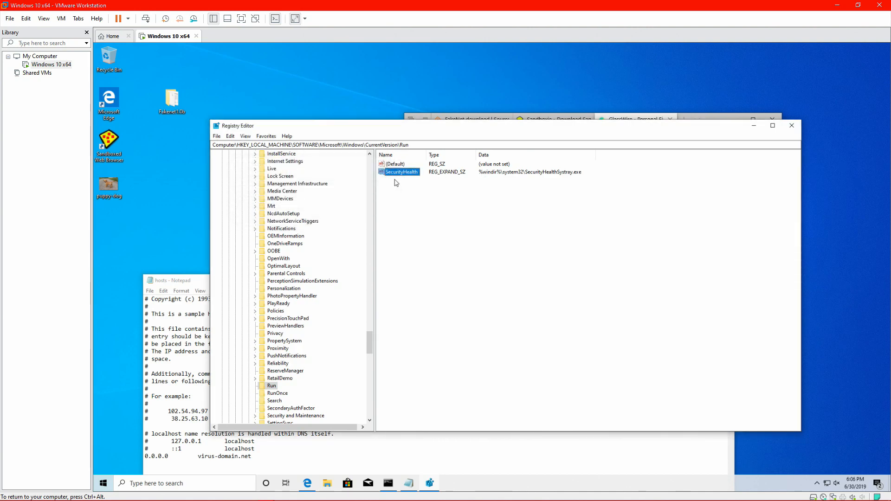
pyautogui.press('Delete')
pyautogui.press('Return')
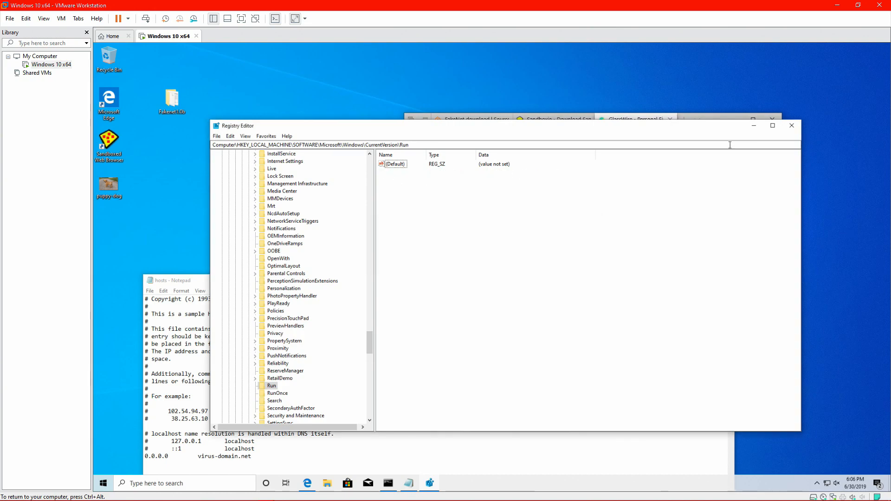
pyautogui.click(798, 127)
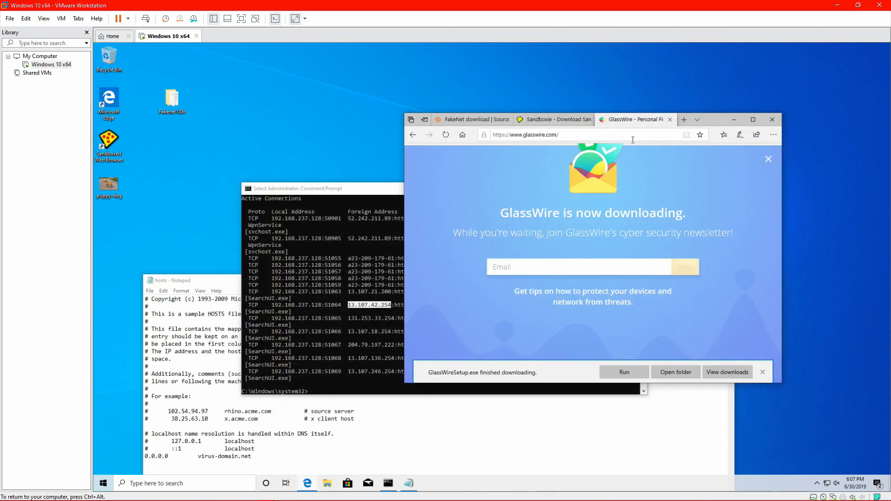
# - Run the downloaded GlassWireSetup.exe and allow it to make changes to the device
pyautogui.click(626, 372)
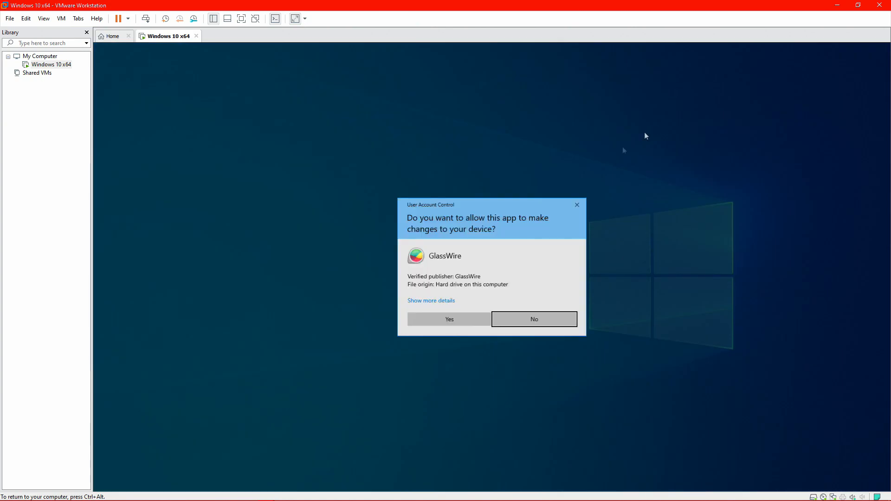
pyautogui.click(462, 317)
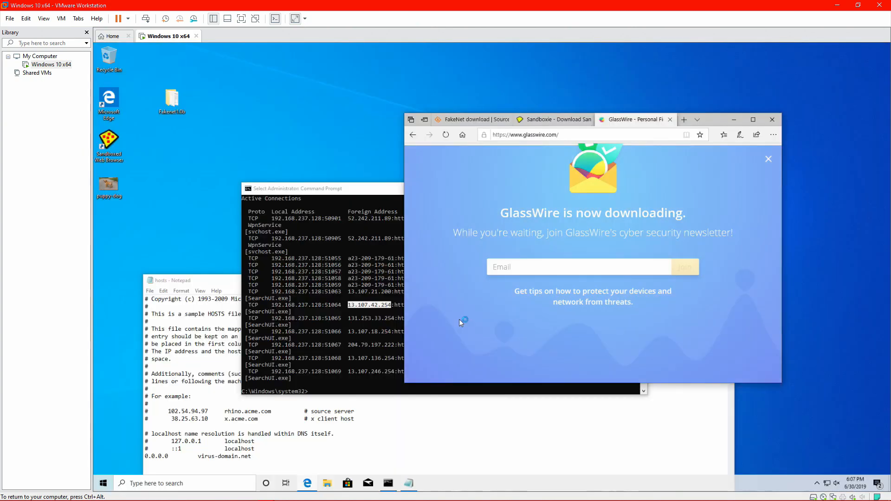
# - Search google.com for "shell startup" and open The Windows Club article on the Windows 10 Startup folder location
pyautogui.click(567, 135)
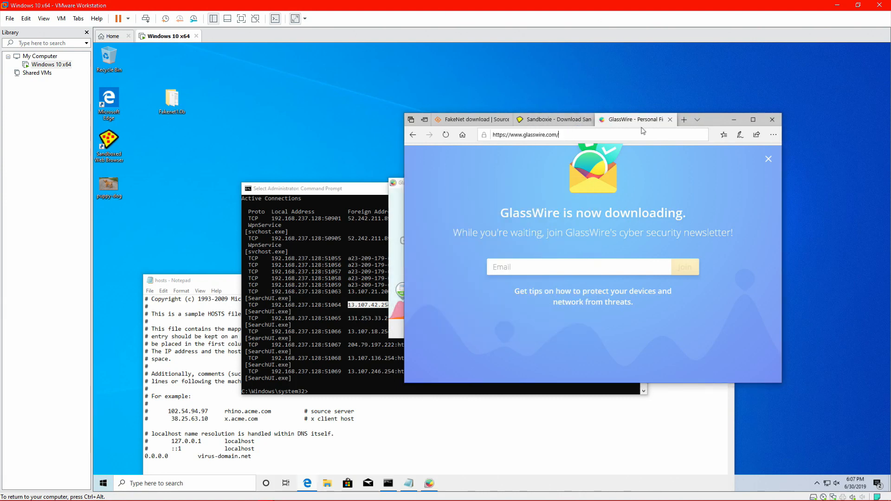
pyautogui.write('google.com')
pyautogui.press('Return')
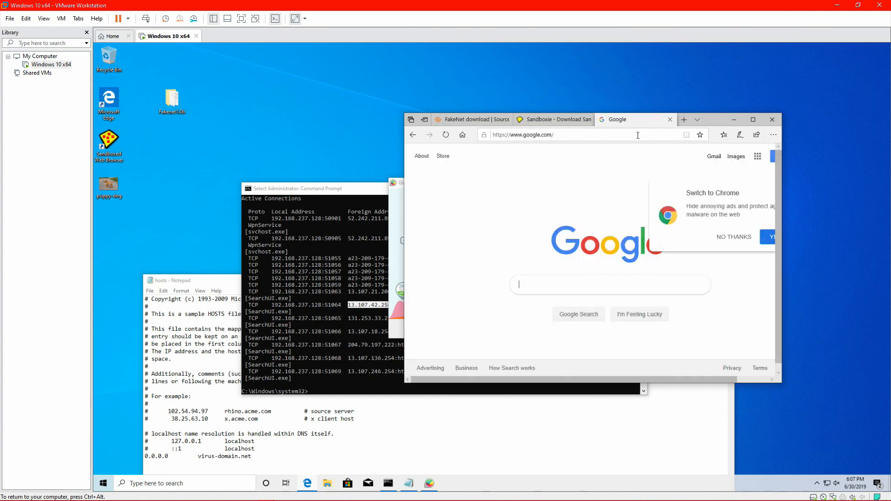
pyautogui.write('shell run')
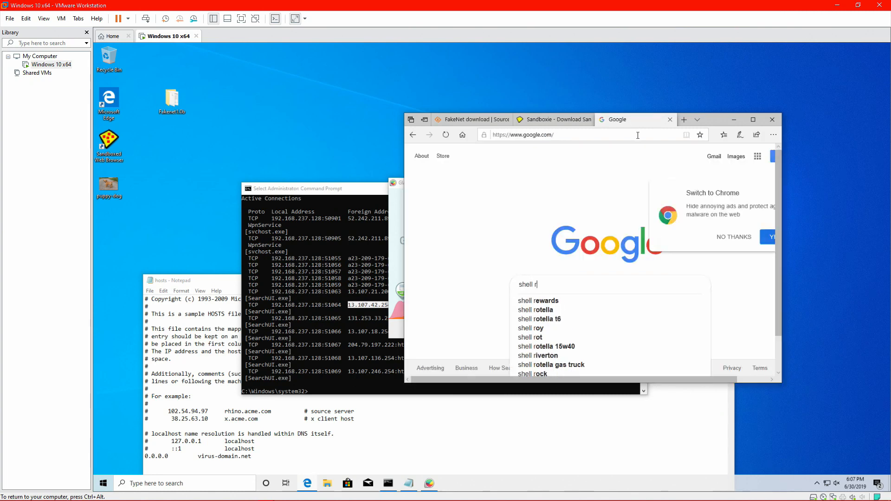
pyautogui.press('BackSpace')
pyautogui.press('BackSpace')
pyautogui.press('BackSpace')
pyautogui.write(': start')
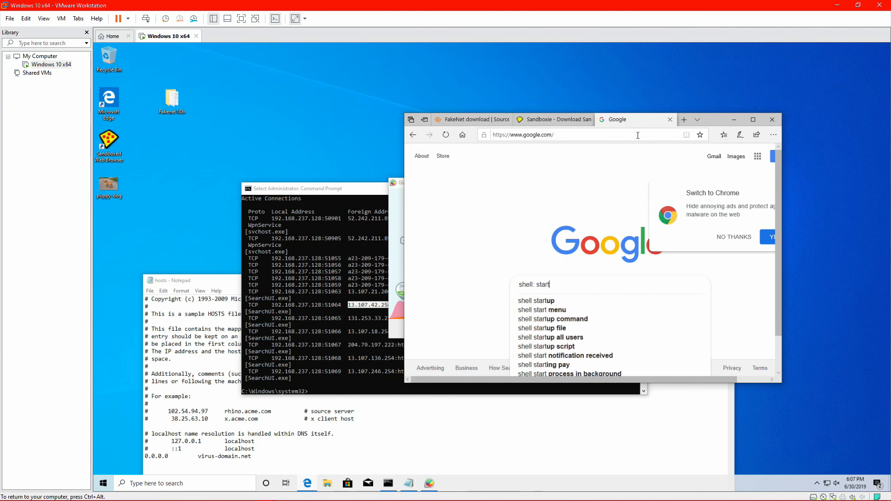
pyautogui.press('Down')
pyautogui.press('Return')
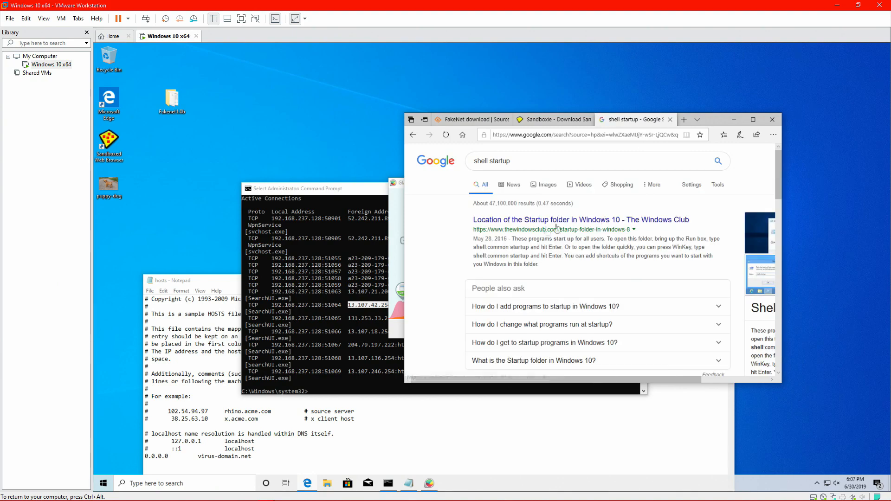
pyautogui.click(545, 221)
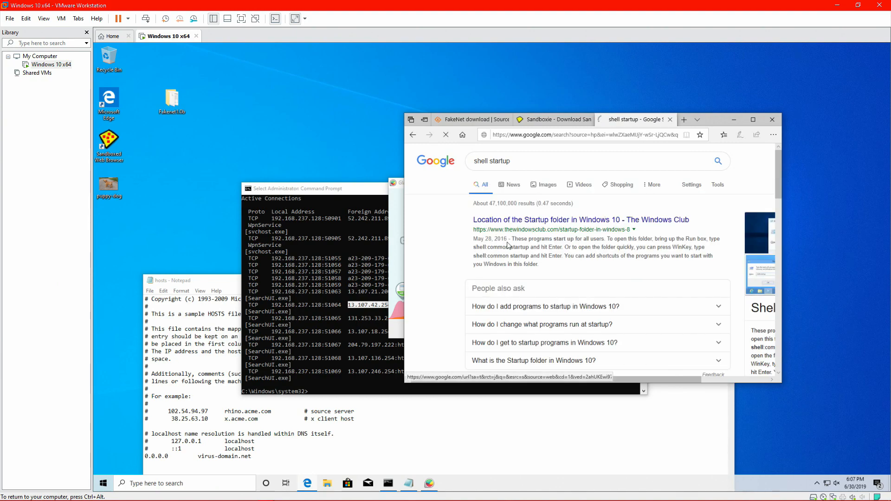
# - Find the current user's Startup folder command in the article and open the folder by running shell:startup
pyautogui.scroll(-3, 496, 349)
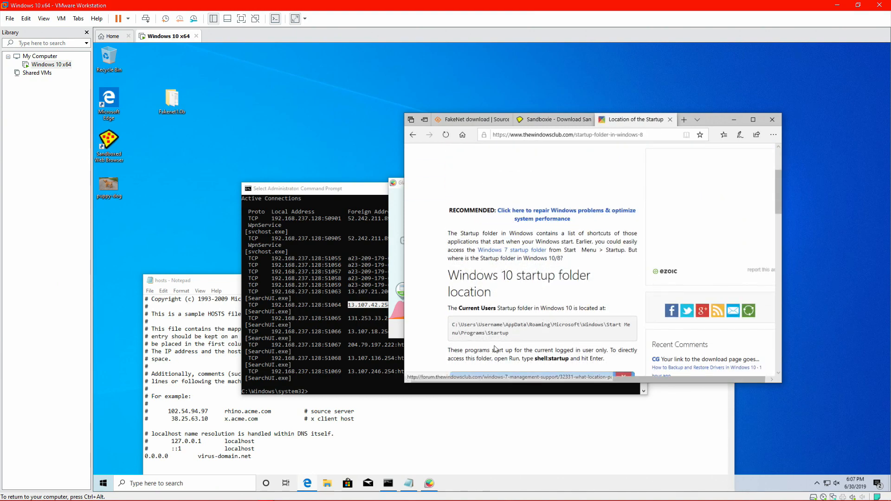
pyautogui.scroll(-2, 495, 345)
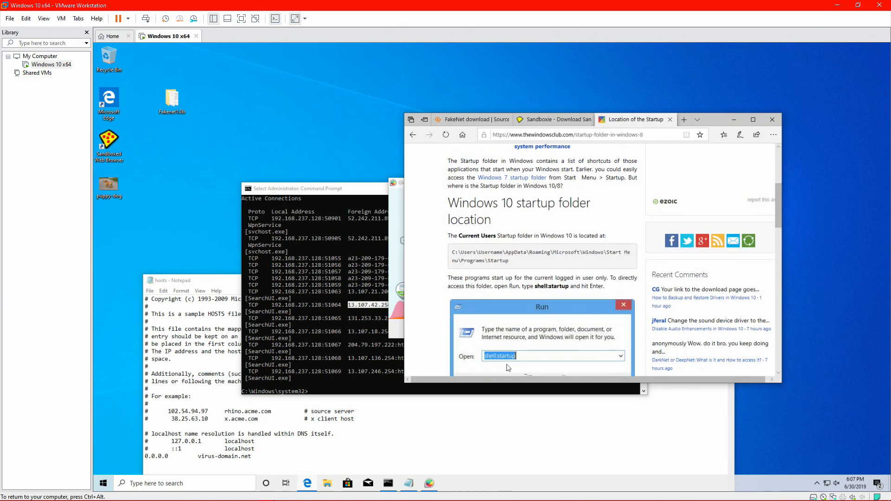
pyautogui.scroll(-2, 508, 367)
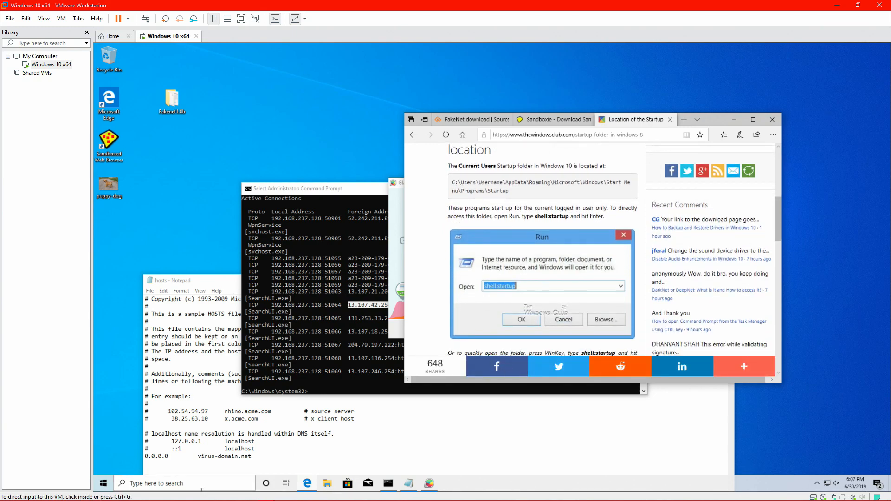
pyautogui.click(102, 484)
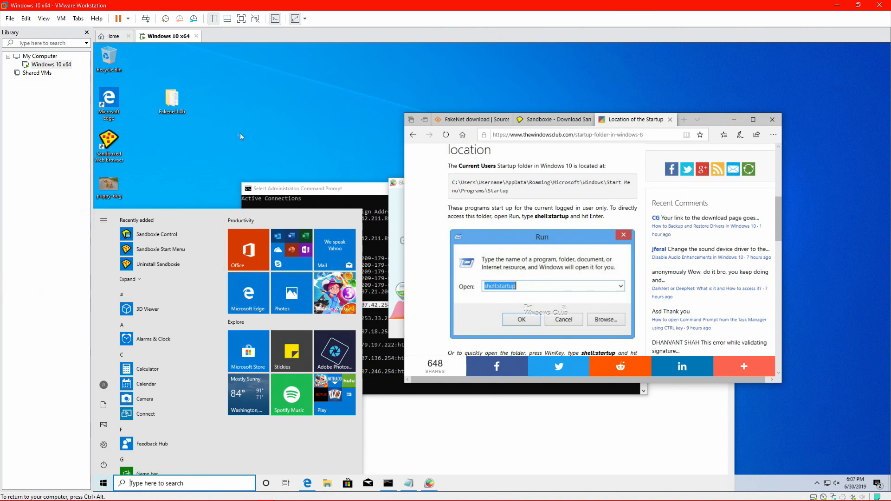
pyautogui.click(193, 87)
pyautogui.press('super+r')
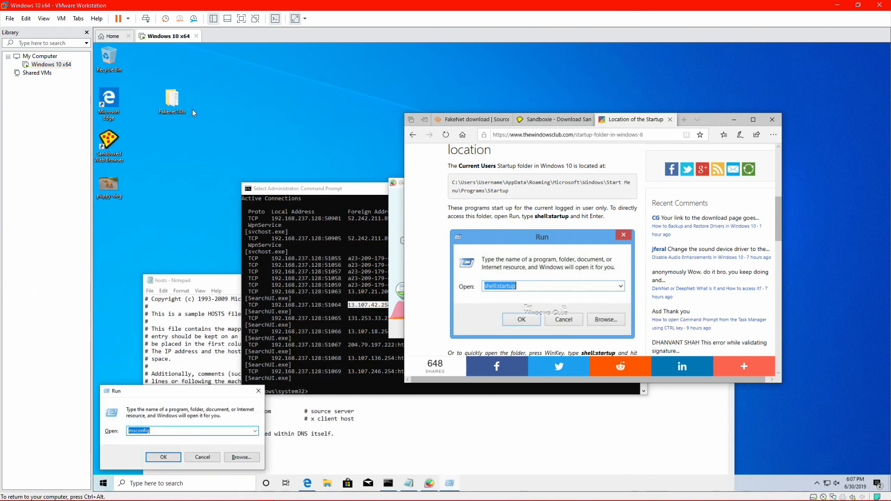
pyautogui.write('shell:startup')
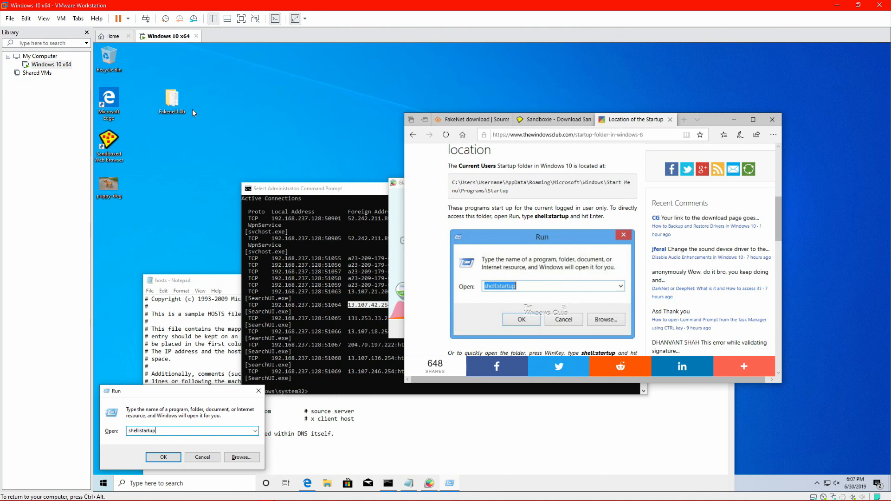
pyautogui.press('Return')
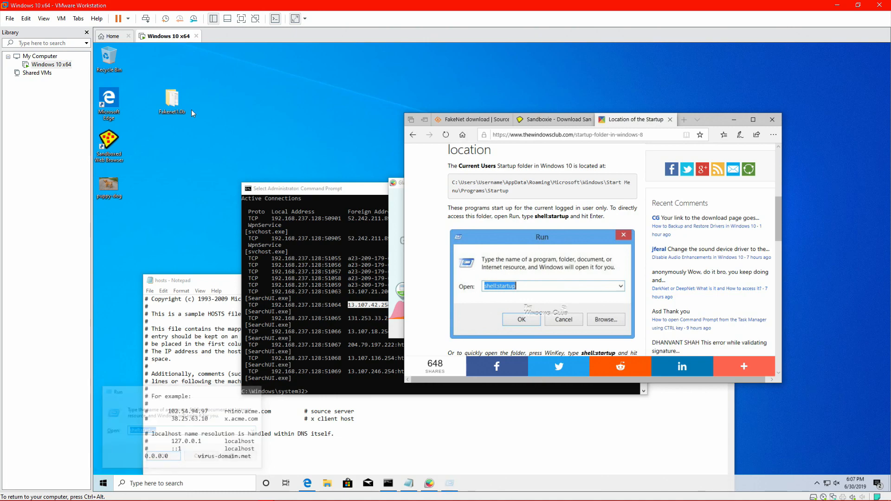
# - Check the current user's Startup folder for program shortcuts and close its window
pyautogui.moveTo(325, 173); pyautogui.dragTo(391, 163)
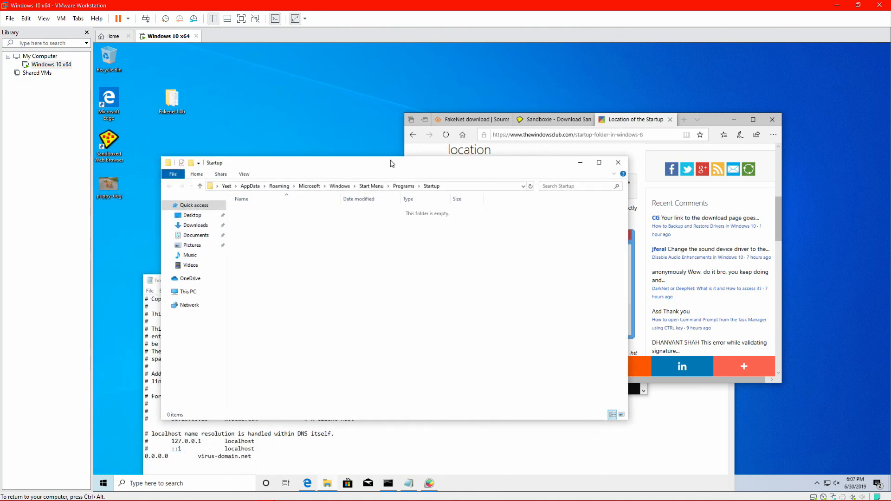
pyautogui.moveTo(551, 363); pyautogui.dragTo(242, 179)
pyautogui.moveTo(398, 323); pyautogui.dragTo(252, 208)
pyautogui.click(619, 163)
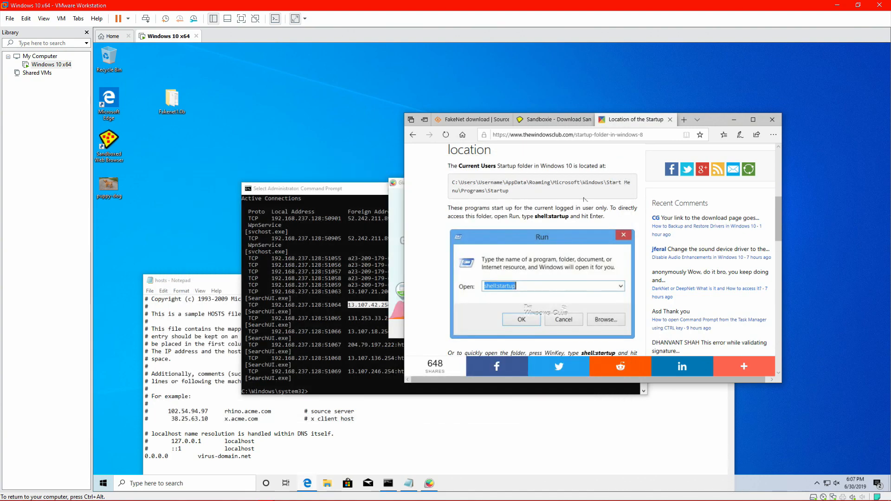
# - Bring the GlassWire 2.1 setup wizard to the front and accept the terms of its License Agreement
pyautogui.moveTo(718, 127); pyautogui.dragTo(759, 92)
pyautogui.click(429, 244)
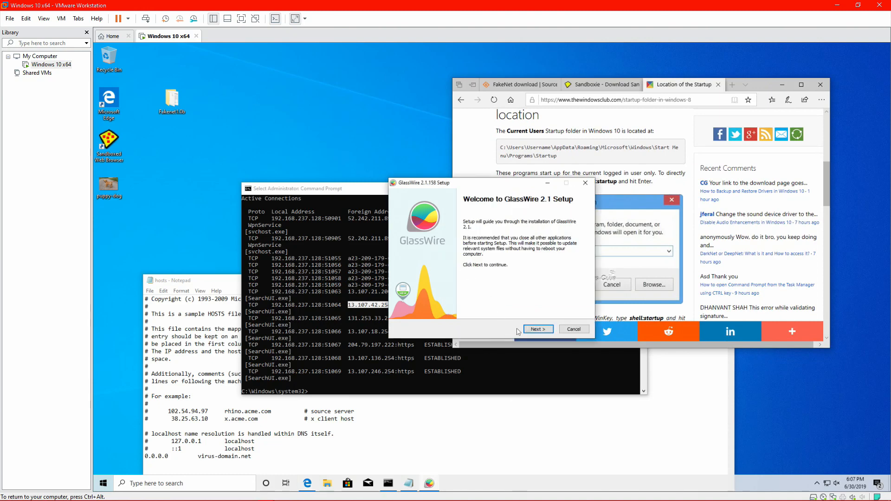
pyautogui.click(537, 329)
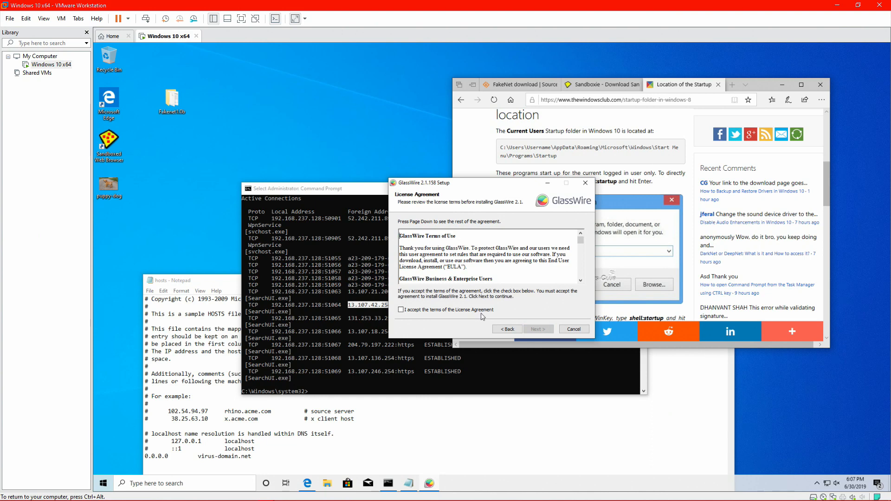
pyautogui.click(486, 312)
pyautogui.click(530, 330)
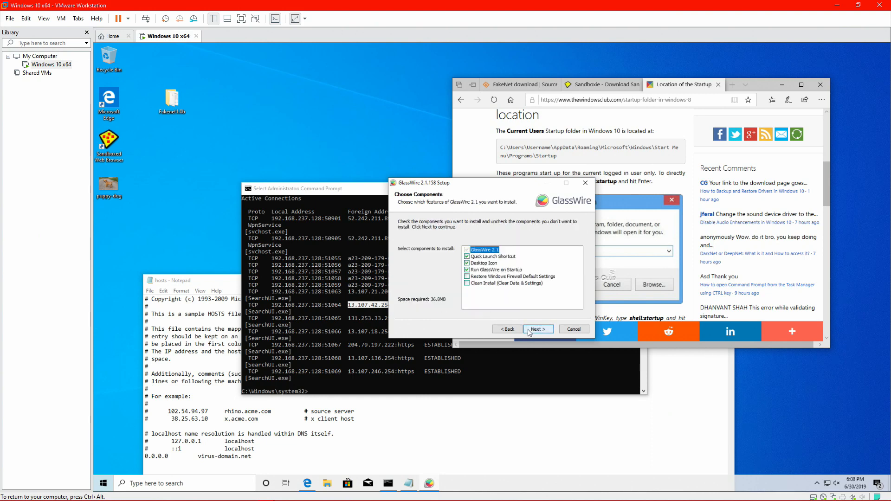
# - Install GlassWire 2.1 with the default components and Start Menu folder, and finish setup with Run GlassWire 2.1 enabled
pyautogui.click(530, 330)
pyautogui.click(529, 330)
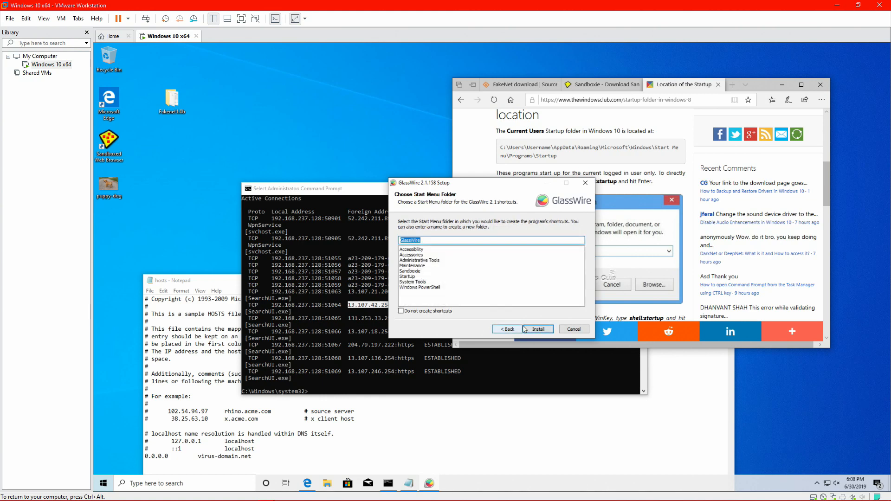
pyautogui.click(528, 329)
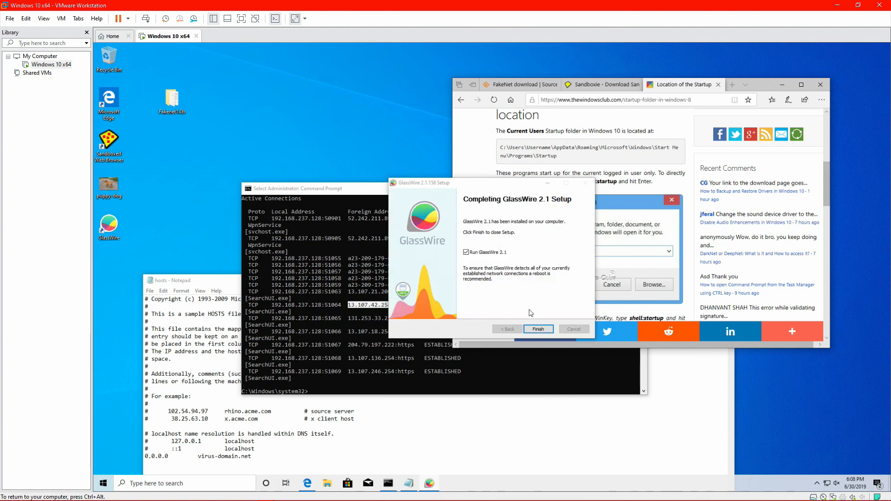
pyautogui.click(539, 330)
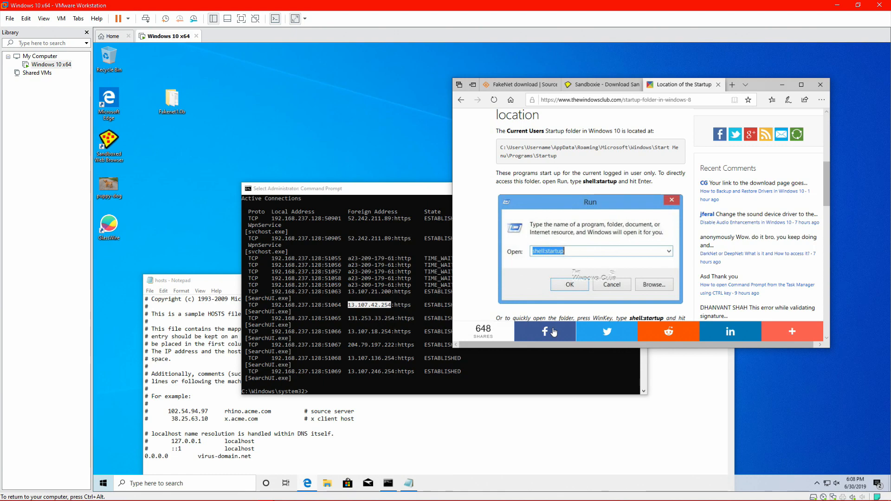
# - Examine the network activity markers on GlassWire's traffic graph, including the Microsoft Edge first network activity alert
pyautogui.moveTo(762, 88); pyautogui.dragTo(605, 74)
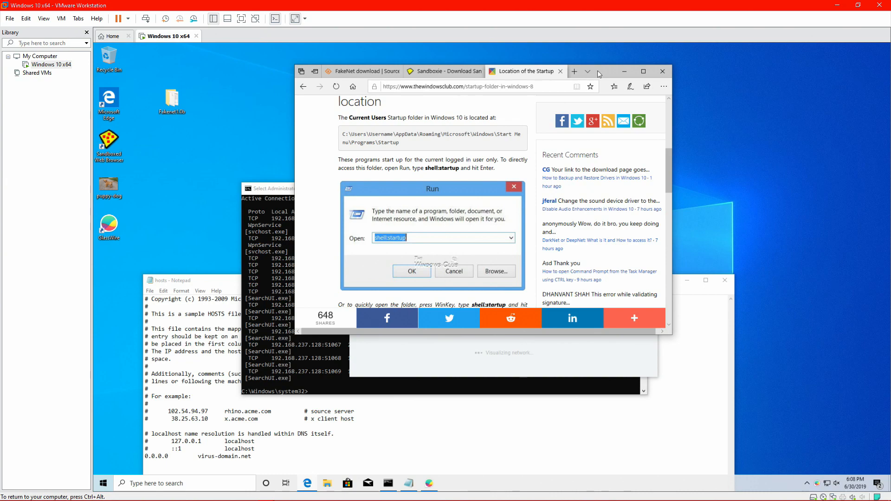
pyautogui.click(818, 484)
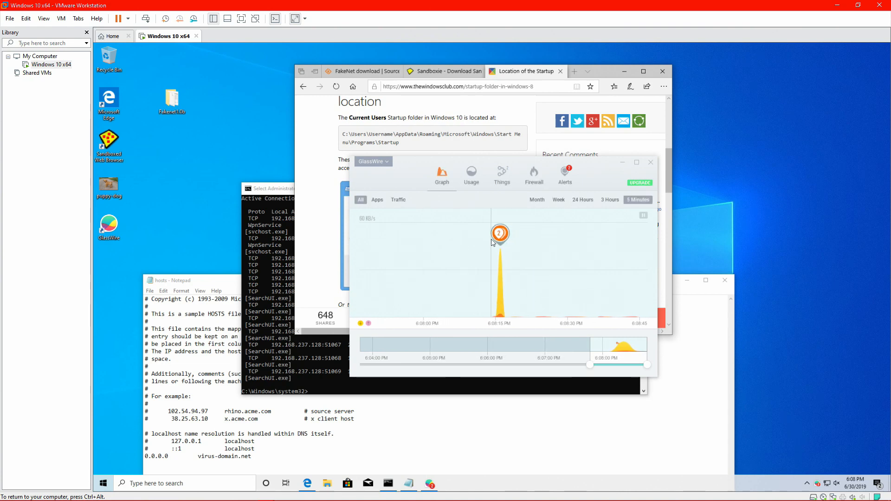
pyautogui.click(495, 239)
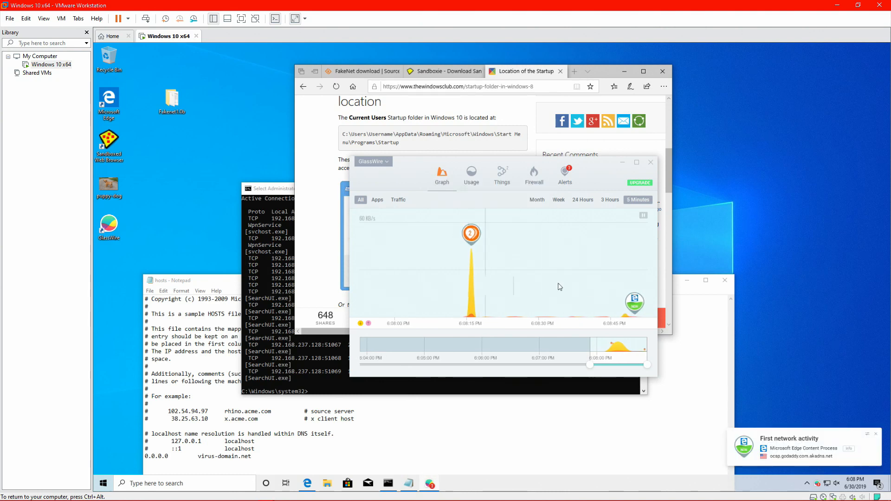
pyautogui.click(630, 308)
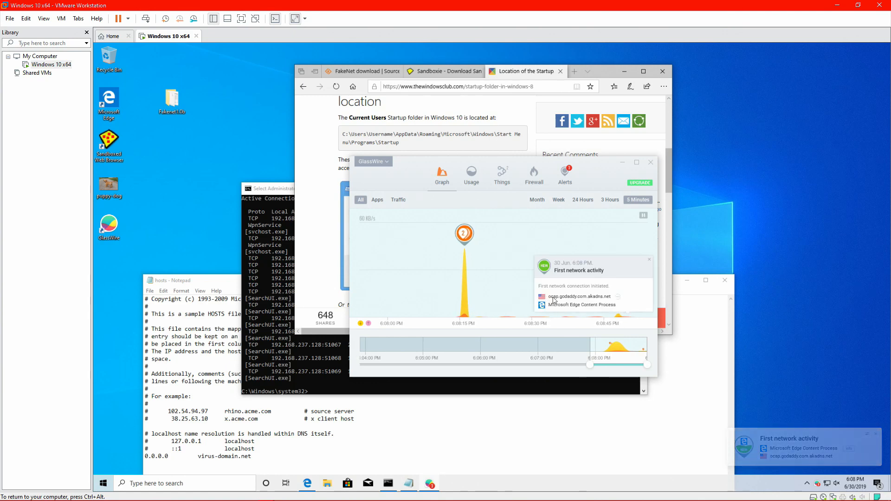
pyautogui.click(515, 285)
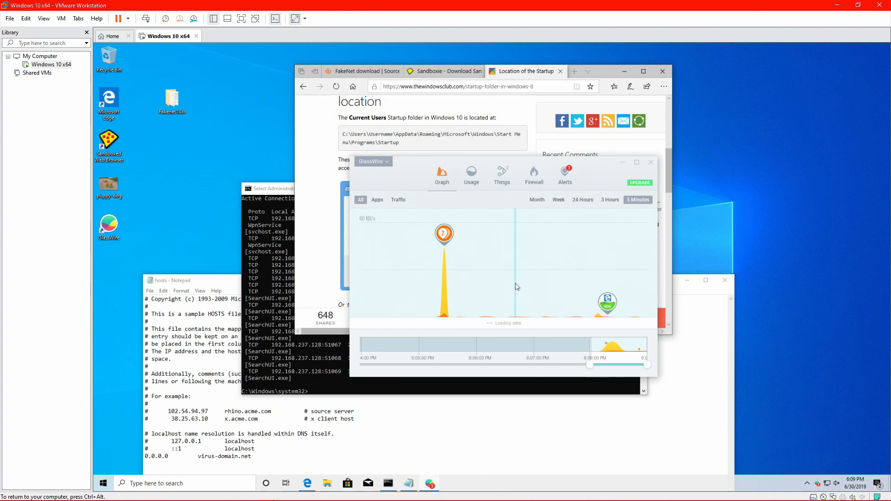
# - Review GlassWire's Firewall app list, data usage by app and host, and the devices under Things
pyautogui.click(534, 174)
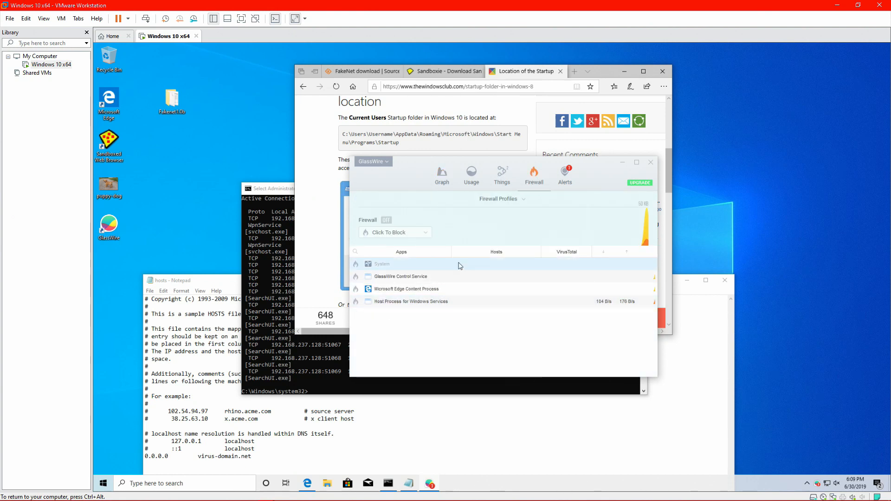
pyautogui.click(472, 173)
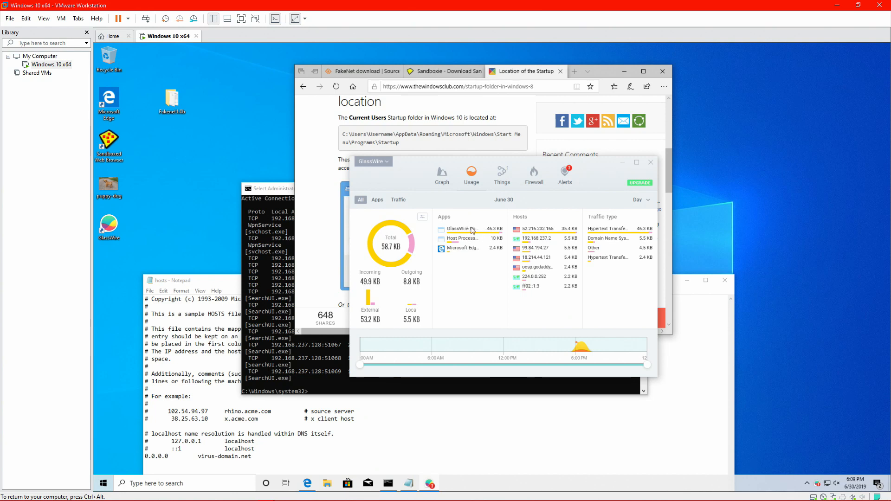
pyautogui.click(495, 179)
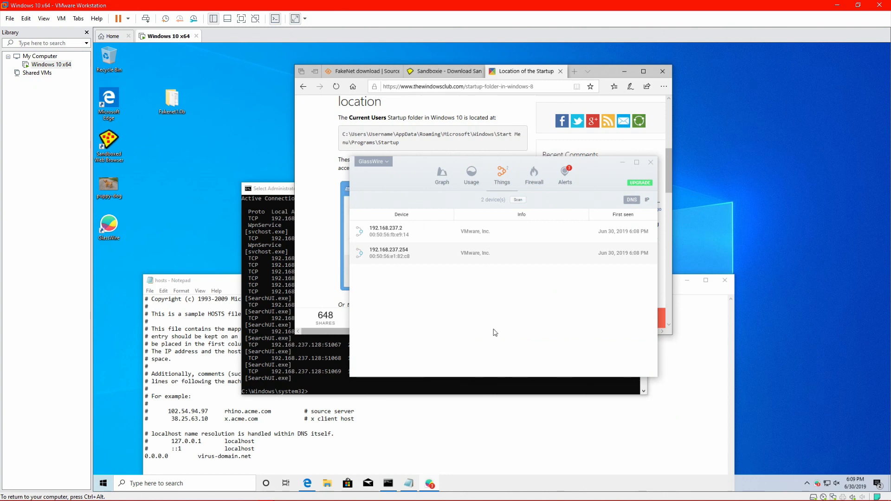
# - Reload the Startup folder article in Edge and compare the traffic in GlassWire's Firewall and Graph views
pyautogui.click(537, 172)
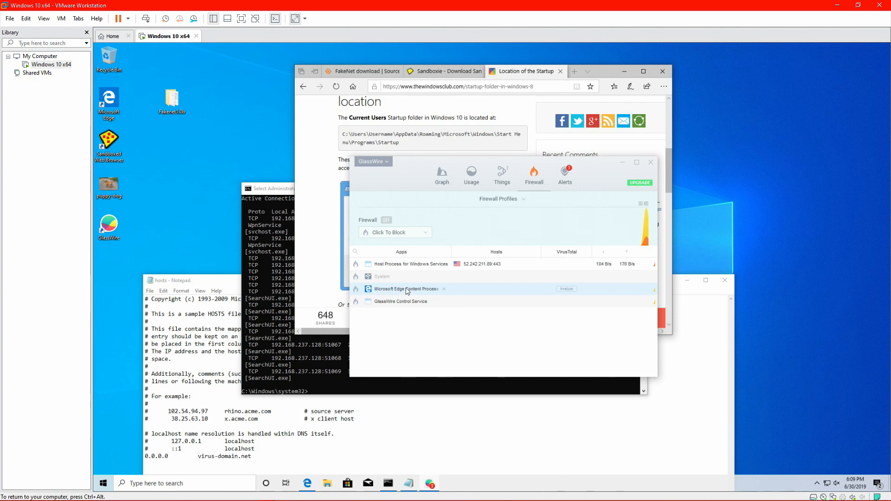
pyautogui.click(357, 290)
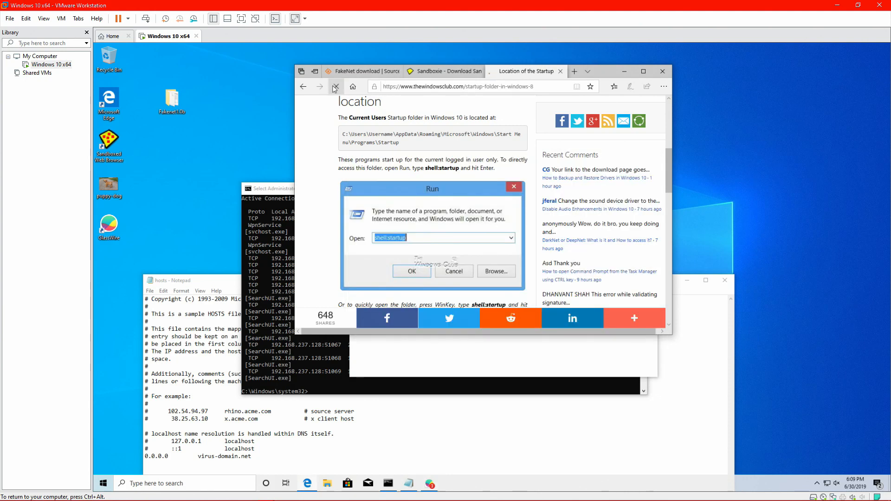
pyautogui.click(336, 87)
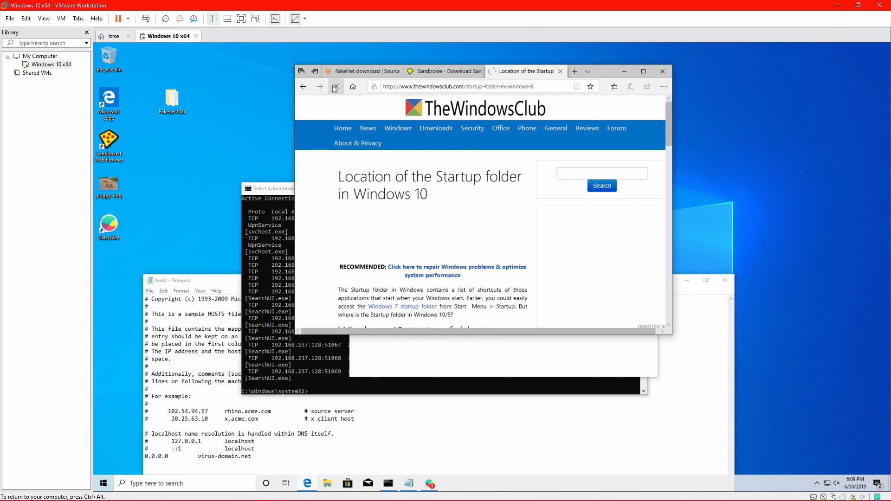
pyautogui.click(467, 374)
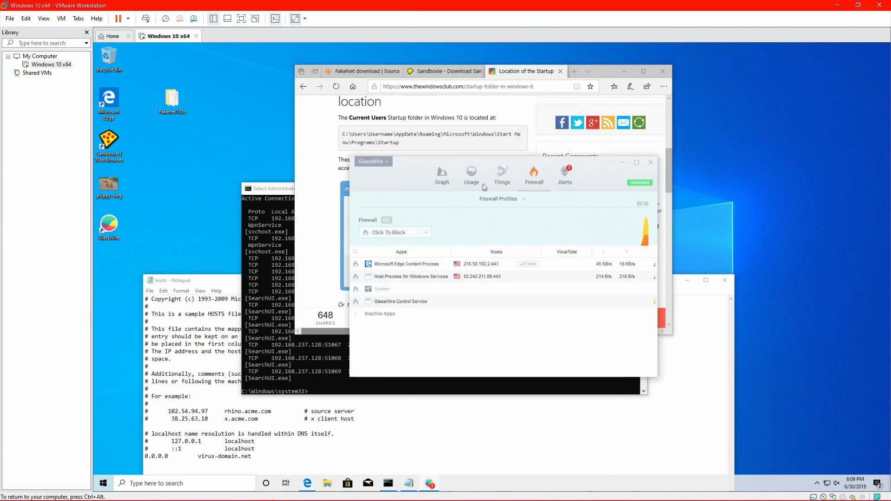
pyautogui.click(439, 173)
pyautogui.moveTo(429, 166); pyautogui.dragTo(402, 162)
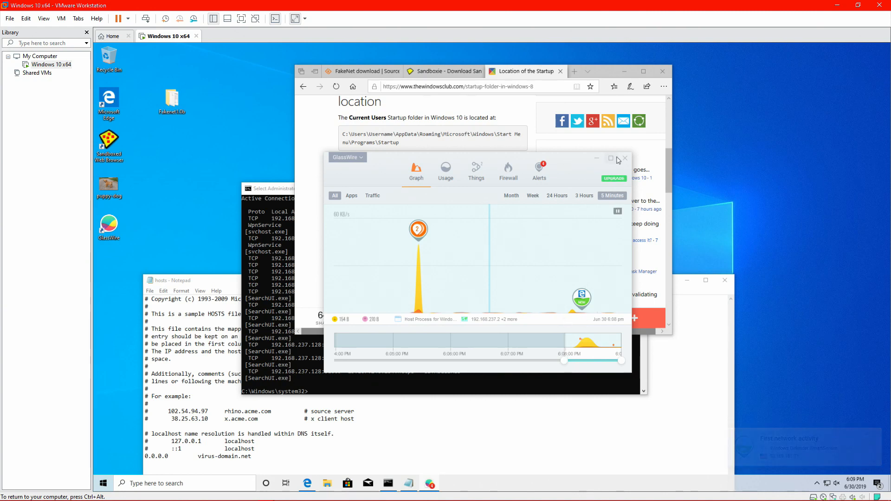
# - Open GlassWire's upgrade page, look through the paid features and editions, and close that page
pyautogui.click(614, 178)
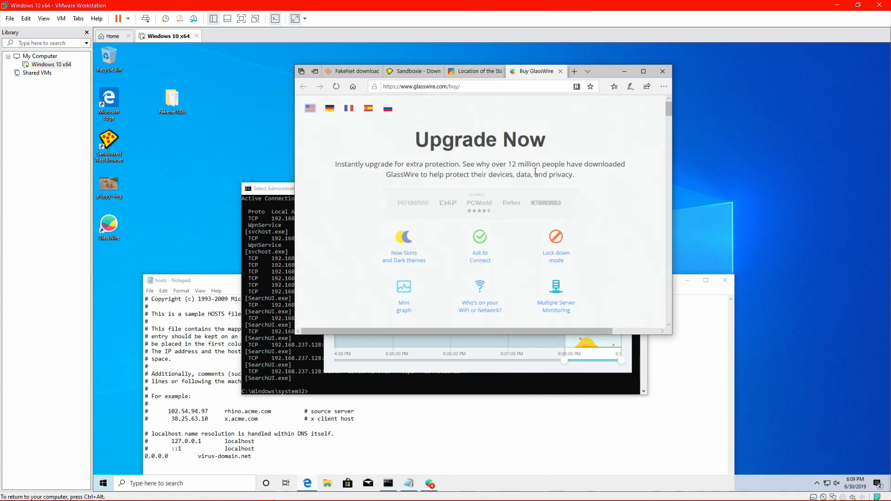
pyautogui.scroll(-2, 443, 248)
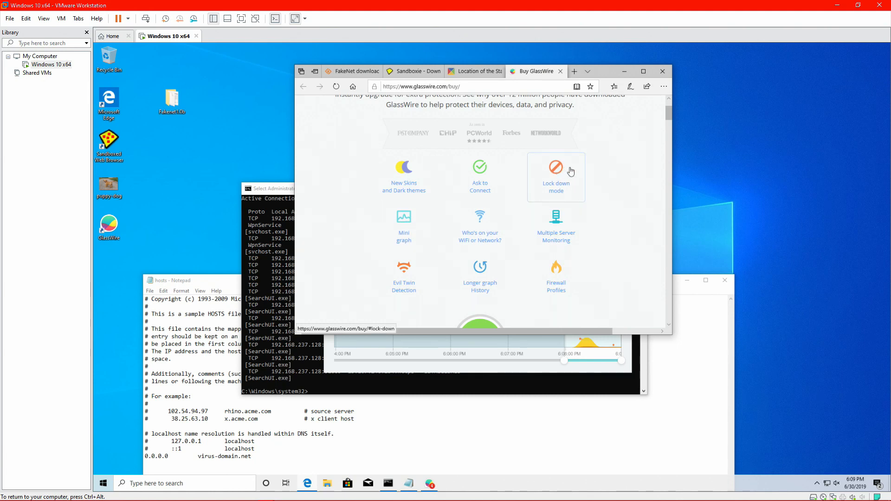
pyautogui.scroll(-10, 571, 172)
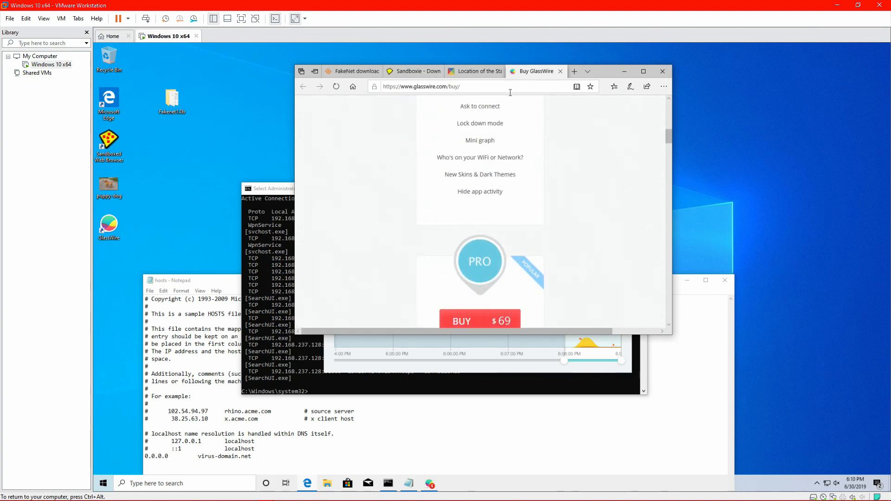
pyautogui.middleClick(519, 74)
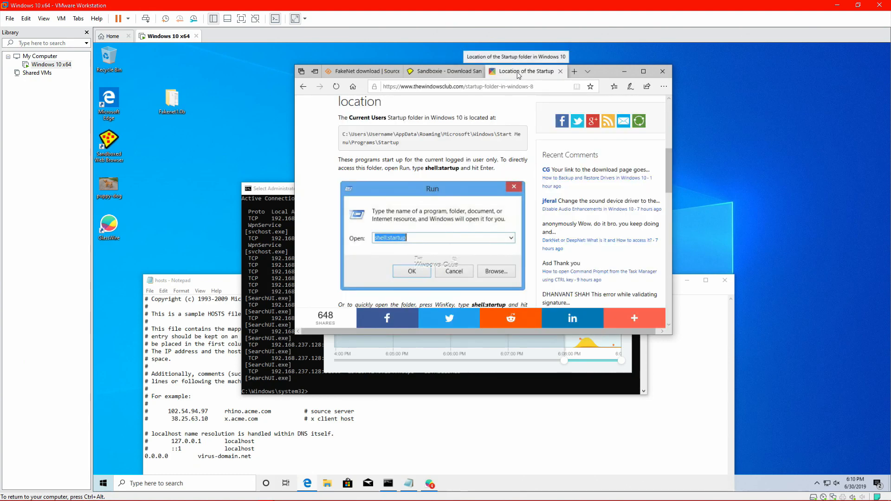
# - Close the FakeNet download tab and Edge with all its remaining tabs
pyautogui.click(345, 71)
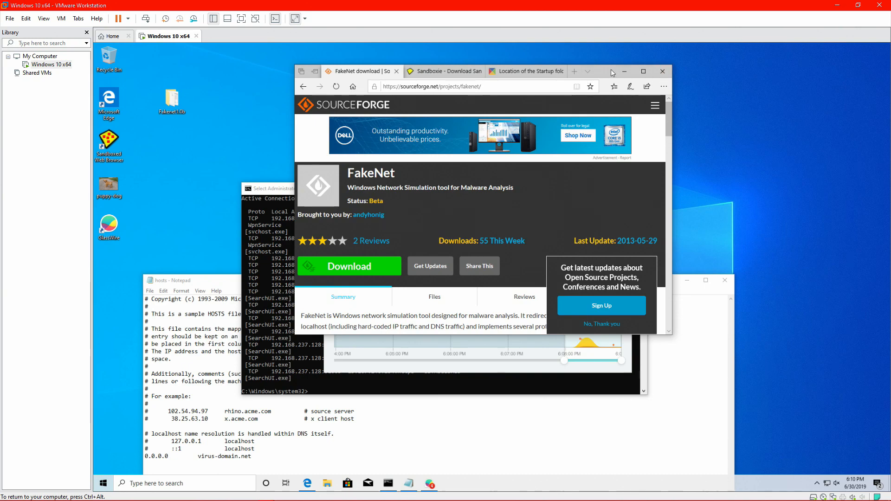
pyautogui.click(662, 71)
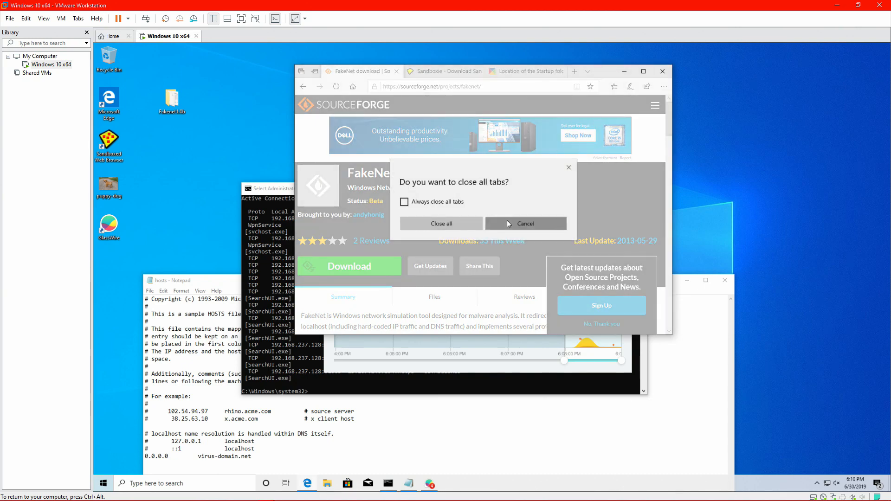
pyautogui.click(509, 224)
pyautogui.middleClick(358, 74)
pyautogui.click(659, 73)
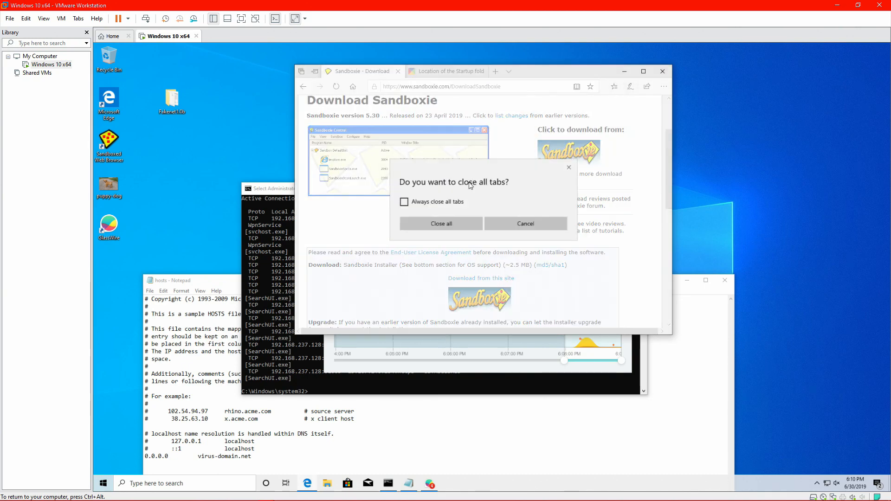
pyautogui.click(444, 224)
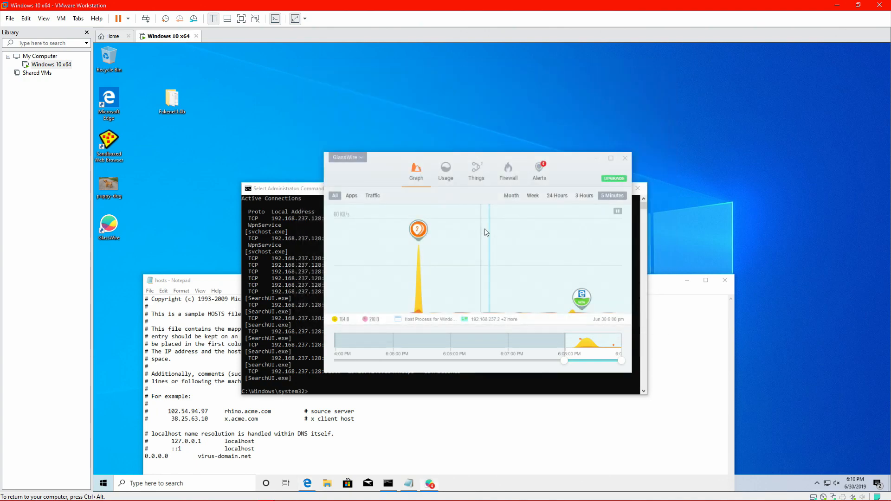
# - Close the GlassWire window, the administrator command prompt and the hosts file in Notepad
pyautogui.click(625, 158)
pyautogui.click(641, 191)
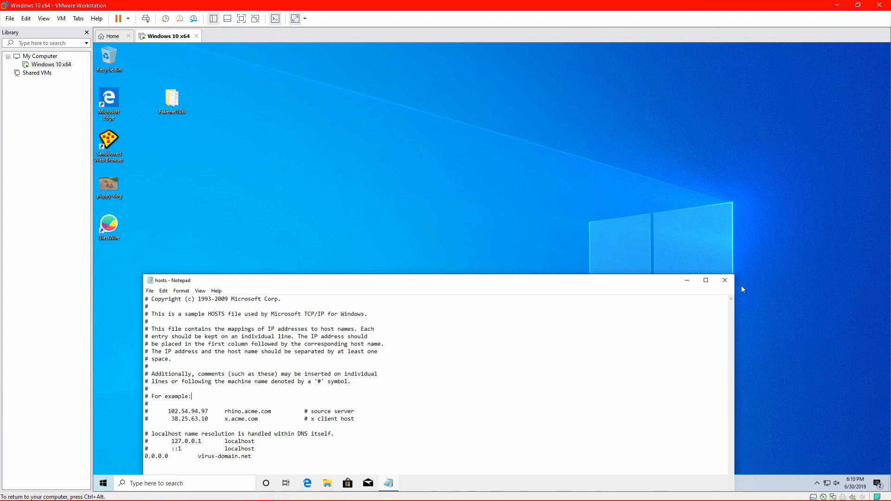
pyautogui.click(724, 280)
# - Run FakeNet as administrator from the Fakenet1.0b desktop folder and allow it through Windows Defender Firewall on public networks
pyautogui.doubleClick(172, 99)
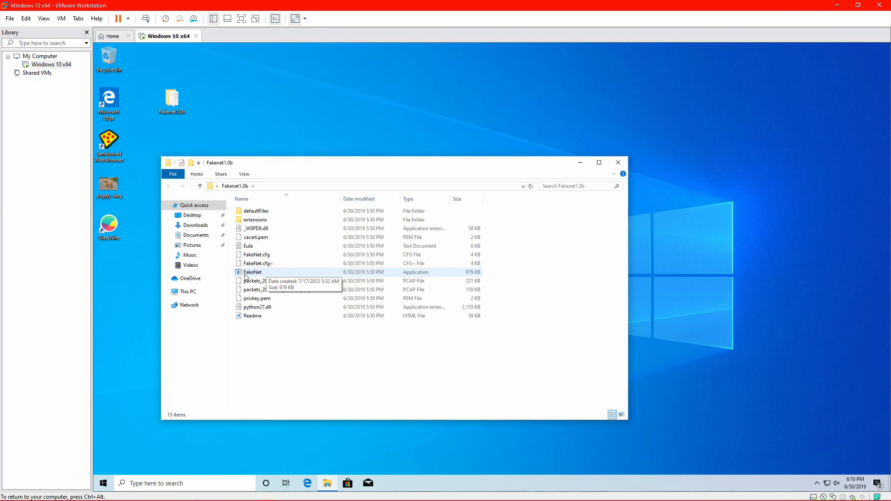
pyautogui.rightClick(246, 274)
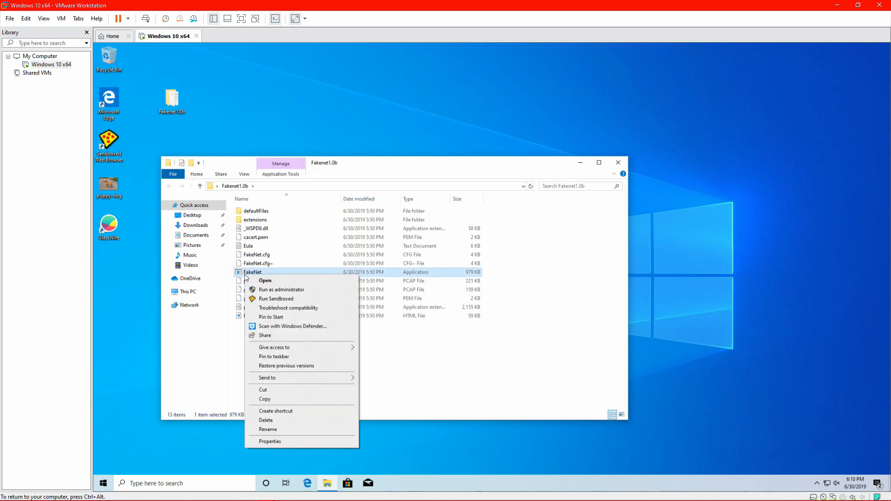
pyautogui.click(264, 291)
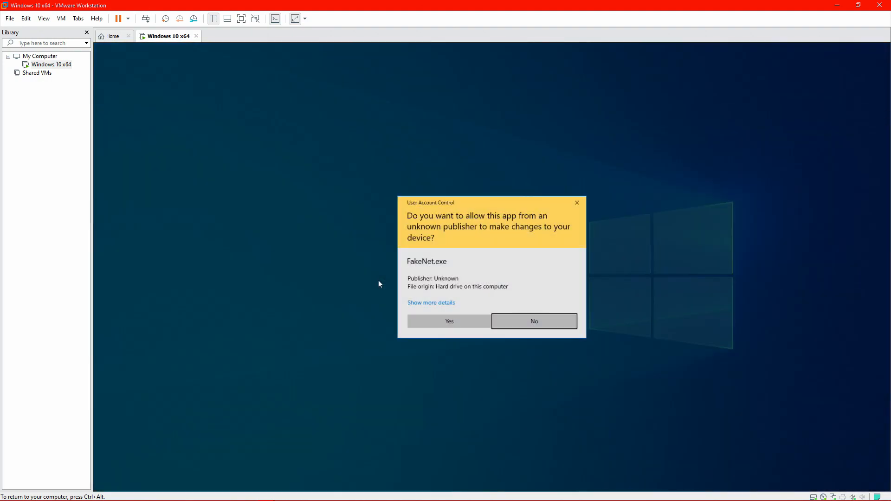
pyautogui.click(443, 319)
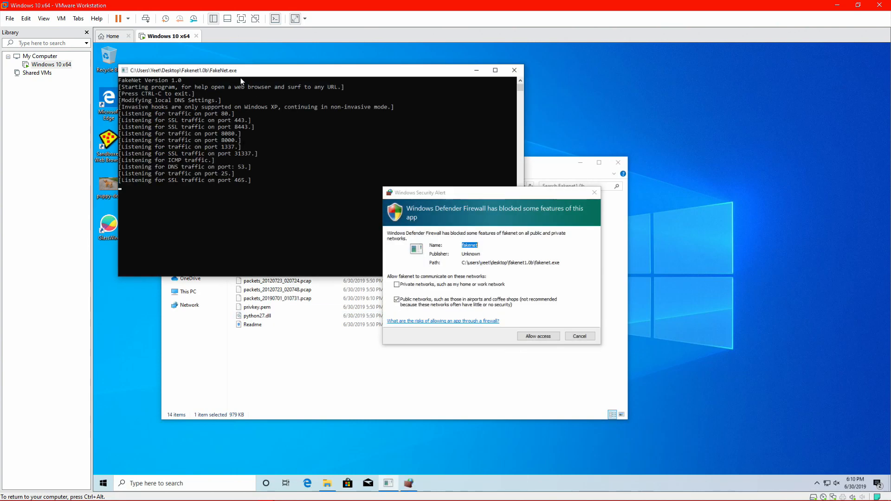
pyautogui.click(536, 338)
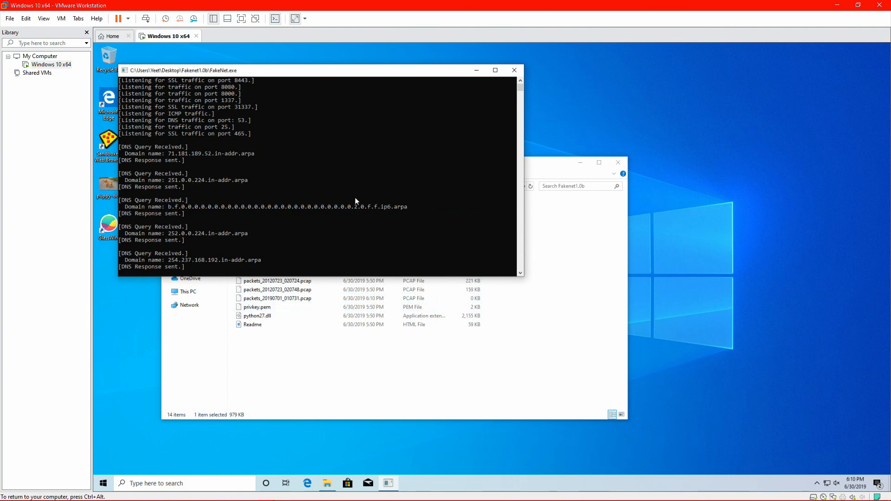
# - Examine the listening ports and DNS queries logged in the FakeNet console
pyautogui.scroll(3, 356, 197)
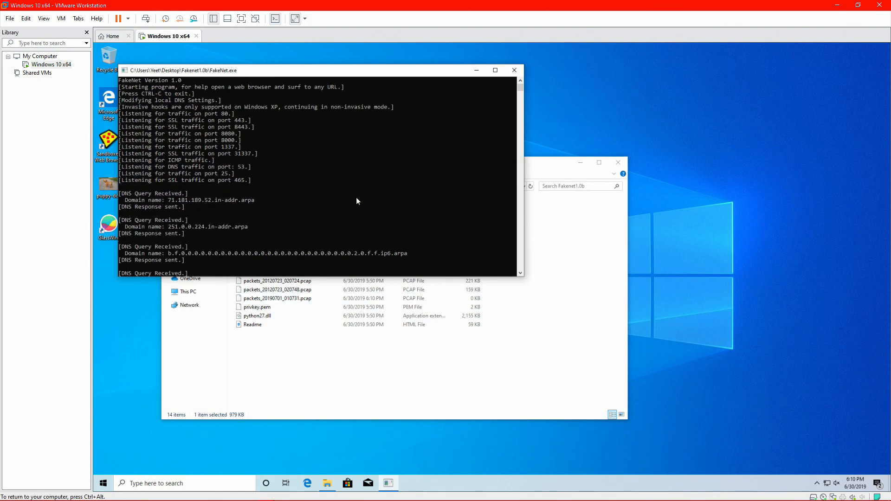
pyautogui.scroll(-4, 355, 197)
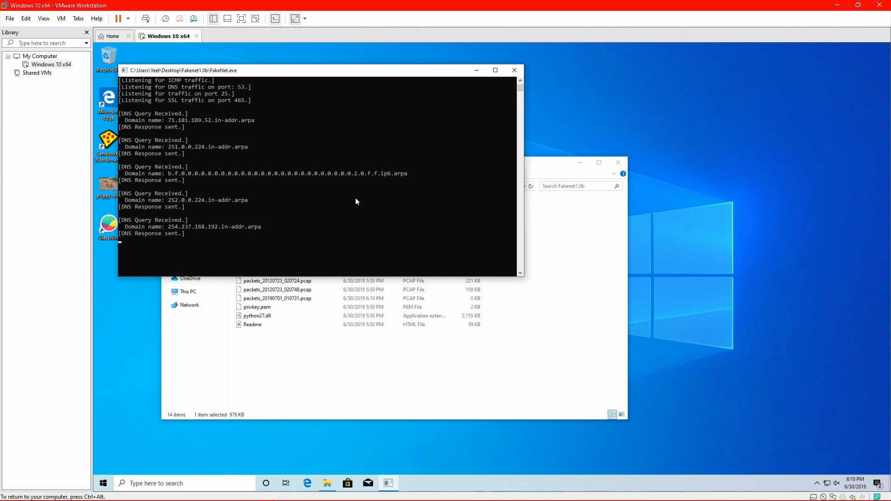
pyautogui.scroll(4, 356, 201)
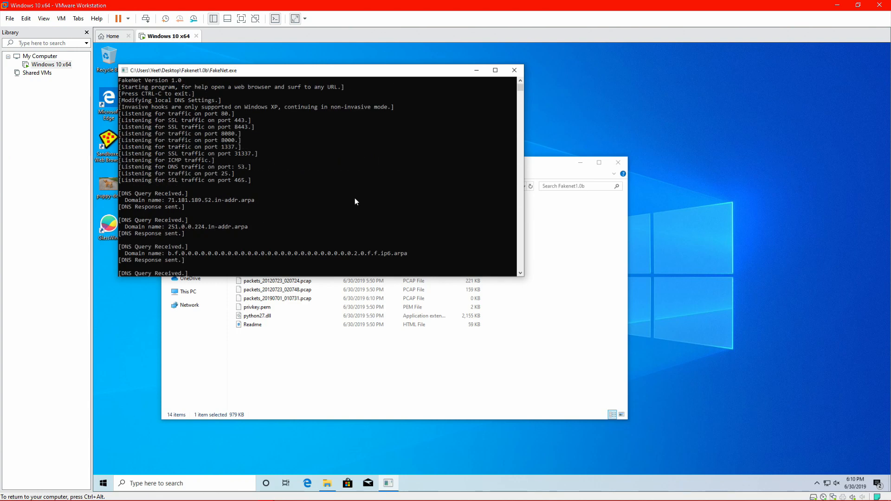
pyautogui.scroll(-7, 354, 197)
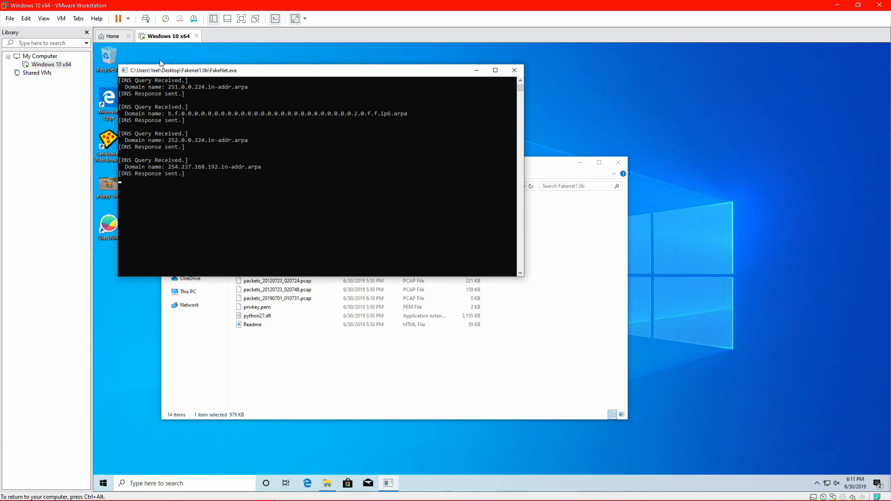
# - Open Microsoft Edge with FakeNet running, inspect the certificate error details, and close the extra Start tab
pyautogui.moveTo(167, 73); pyautogui.dragTo(336, 84)
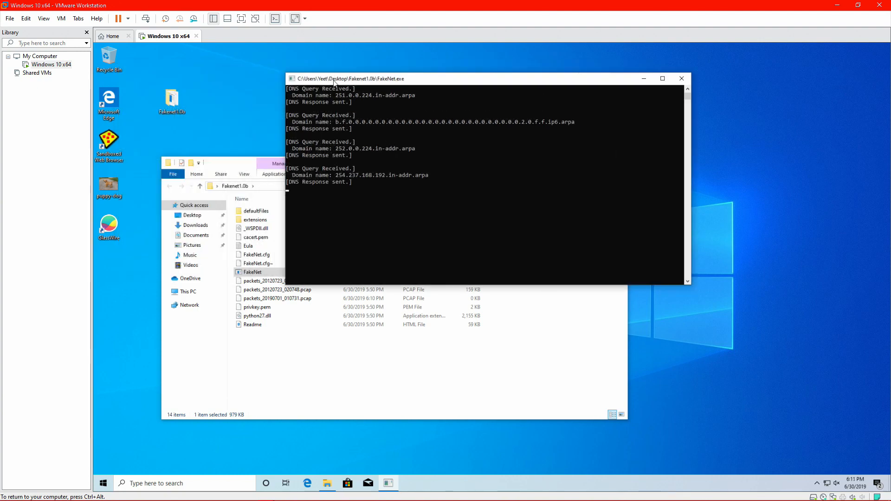
pyautogui.click(110, 108)
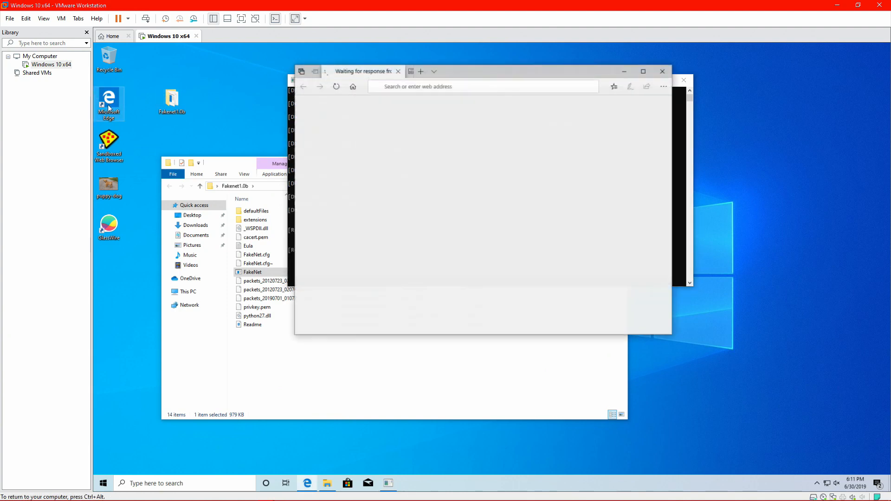
pyautogui.doubleClick(542, 77)
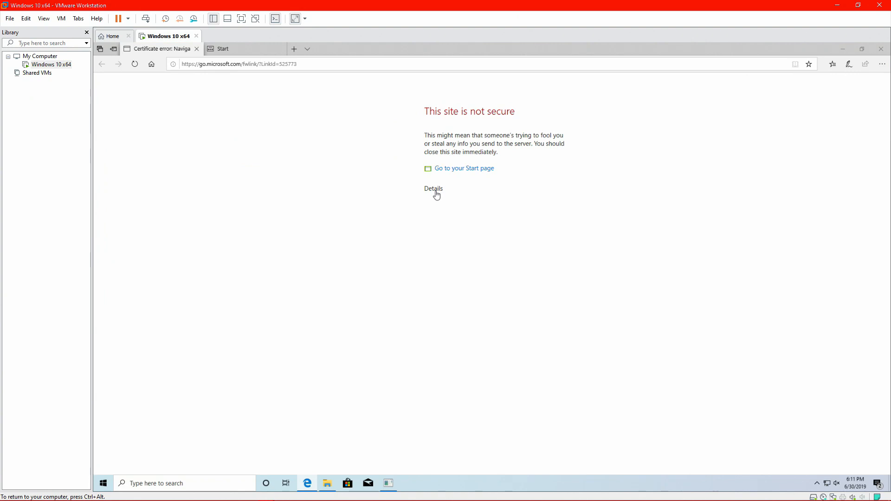
pyautogui.click(435, 189)
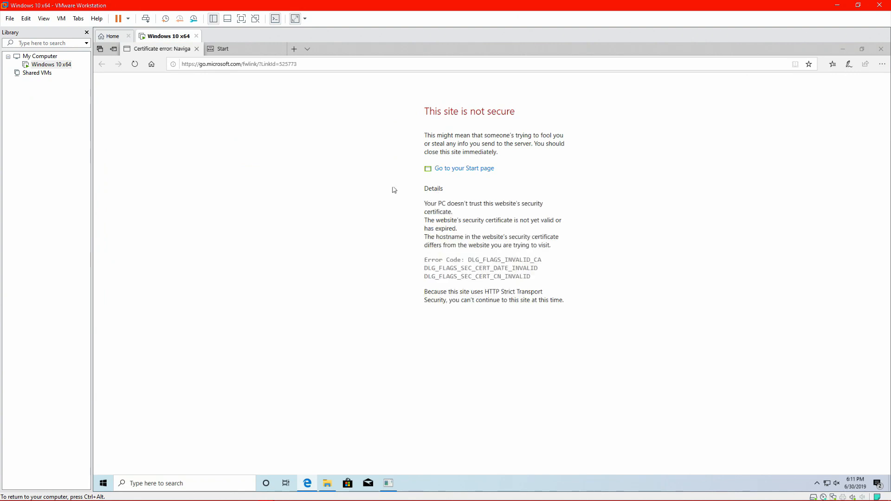
pyautogui.click(242, 52)
pyautogui.middleClick(242, 49)
pyautogui.click(435, 189)
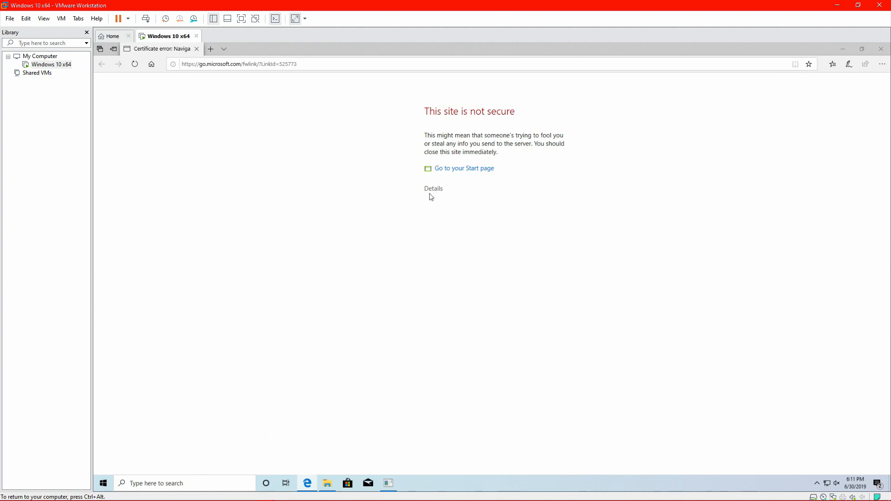
# - Go to the Start page from the certificate error and arrange Edge beside the FakeNet console to watch its traffic
pyautogui.click(447, 170)
pyautogui.click(266, 68)
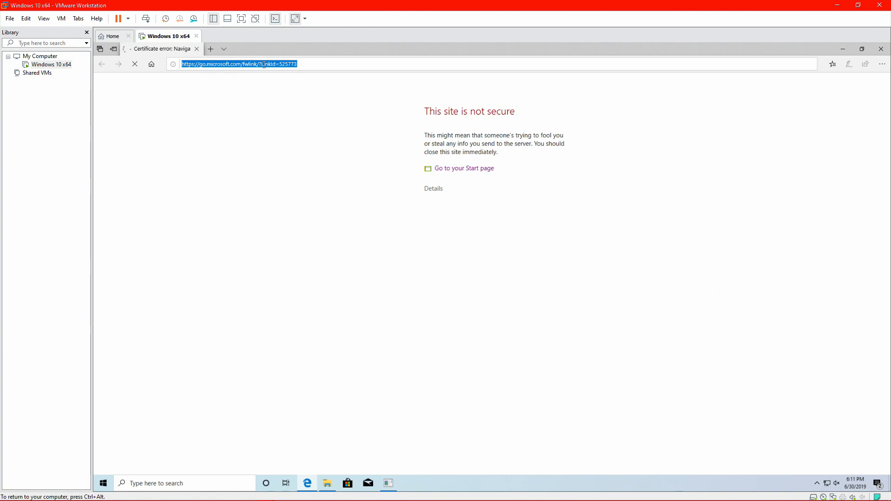
pyautogui.doubleClick(357, 58)
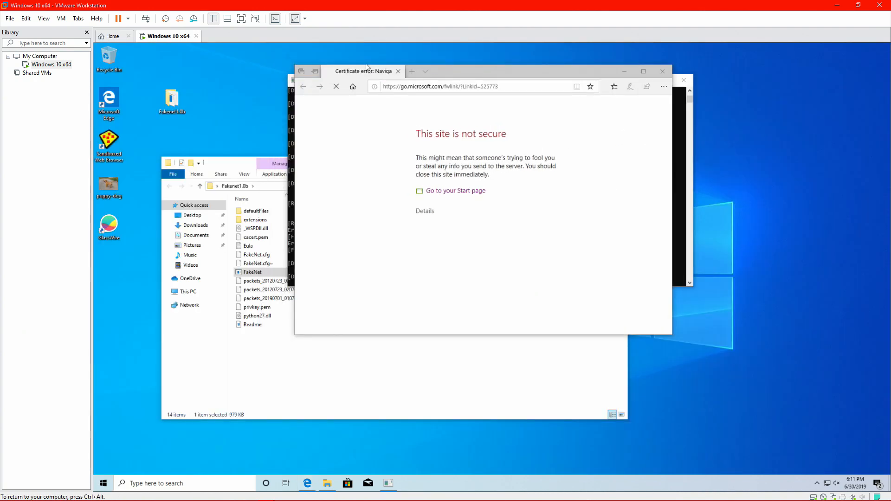
pyautogui.moveTo(444, 73); pyautogui.dragTo(590, 147)
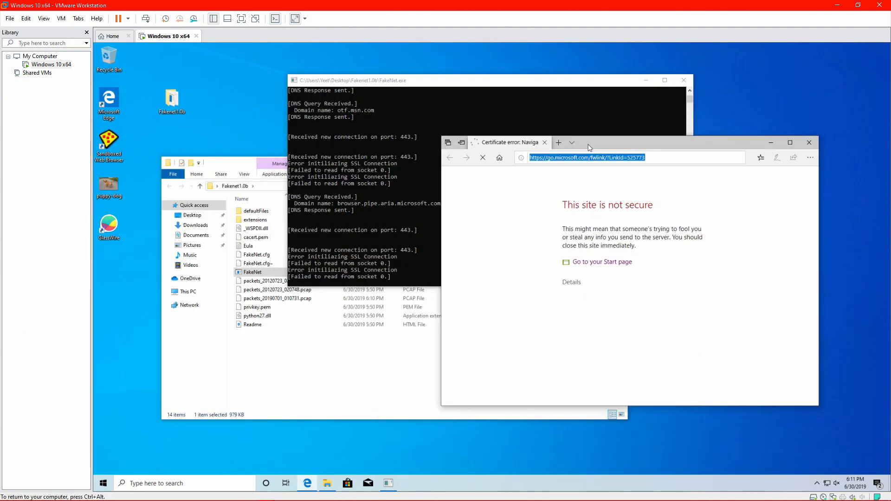
pyautogui.moveTo(448, 84); pyautogui.dragTo(278, 85)
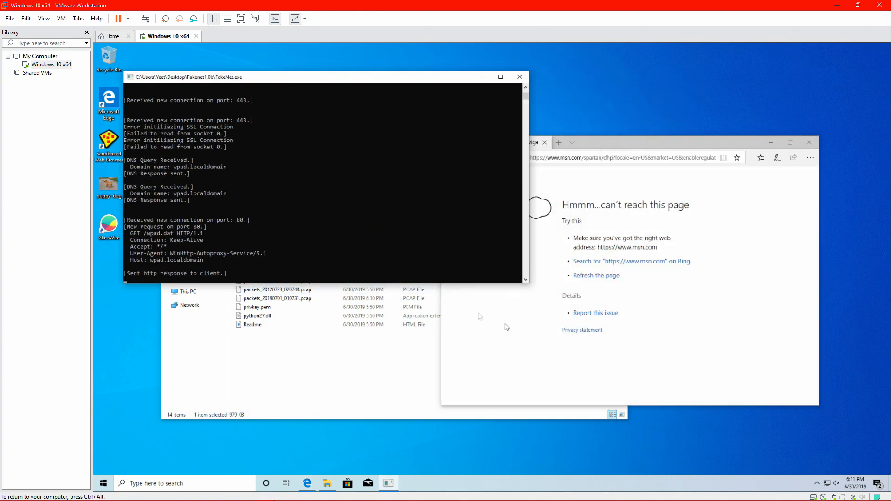
# - Look at the packet capture files in the Fakenet1.0b folder, selecting packets_20120723_020724.pcap
pyautogui.click(617, 353)
pyautogui.click(336, 364)
pyautogui.click(335, 364)
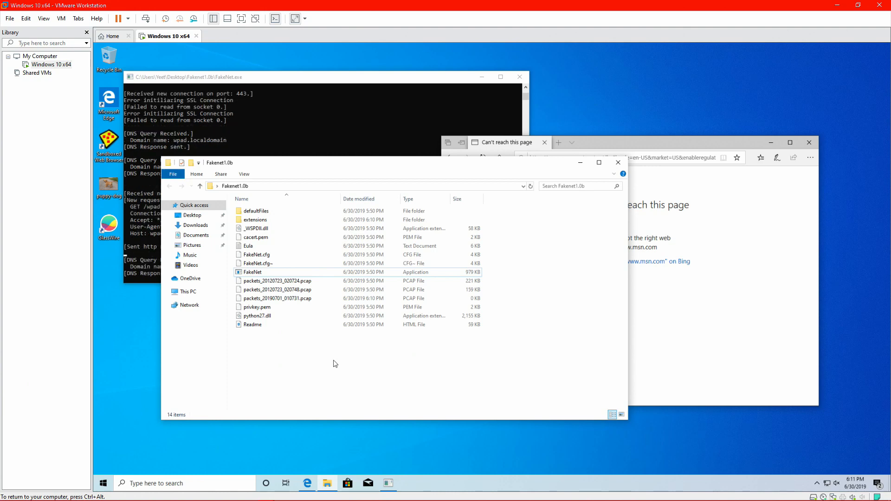
pyautogui.click(305, 281)
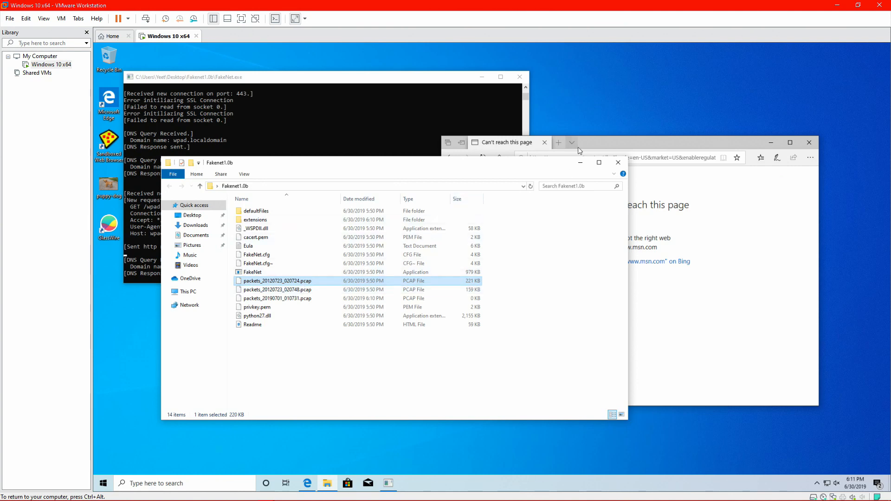
# - Close the FakeNet console and the Edge window showing the unreachable MSN page
pyautogui.moveTo(578, 143); pyautogui.dragTo(582, 140)
pyautogui.click(276, 139)
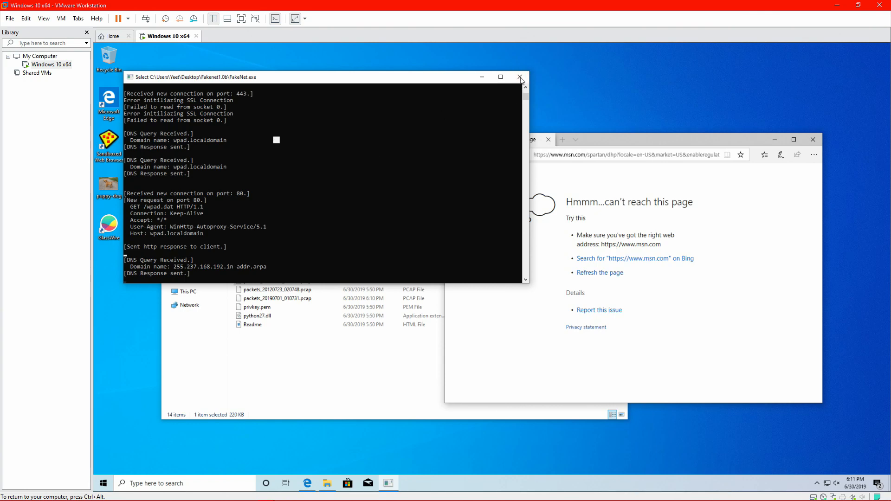
pyautogui.click(358, 371)
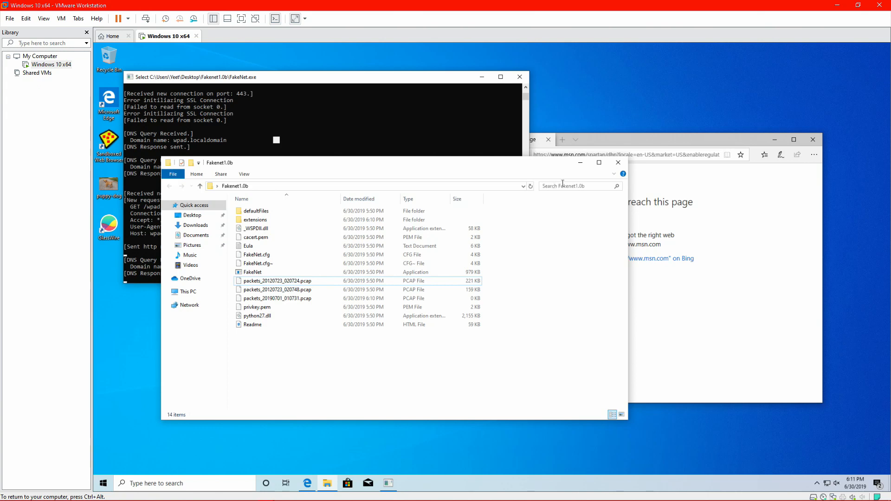
pyautogui.click(622, 155)
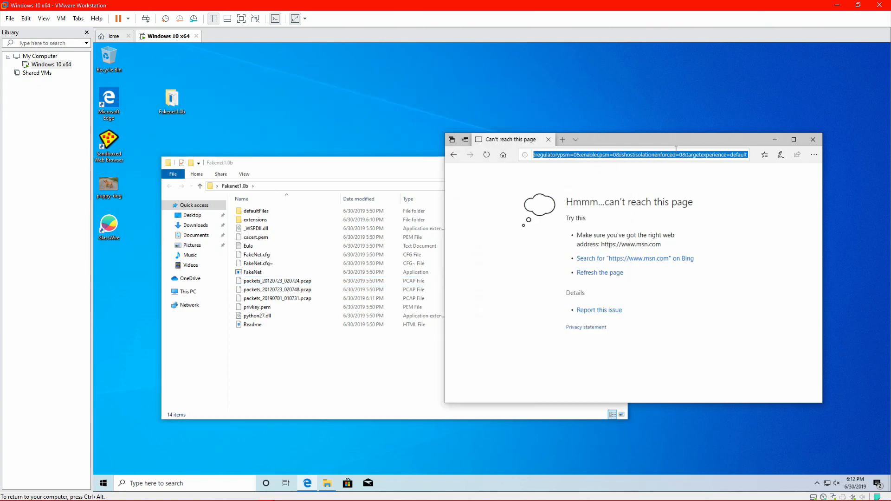
pyautogui.click(813, 139)
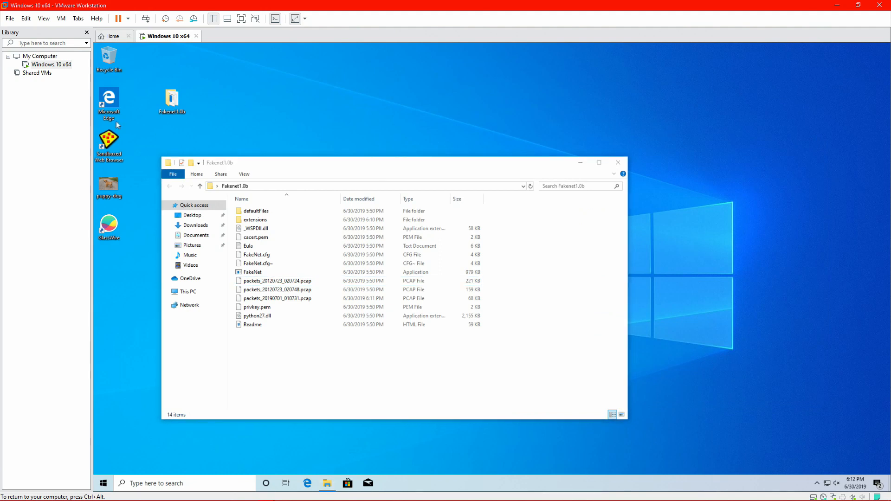
# - Reopen Microsoft Edge and load google.com to test the connection with FakeNet closed
pyautogui.doubleClick(125, 102)
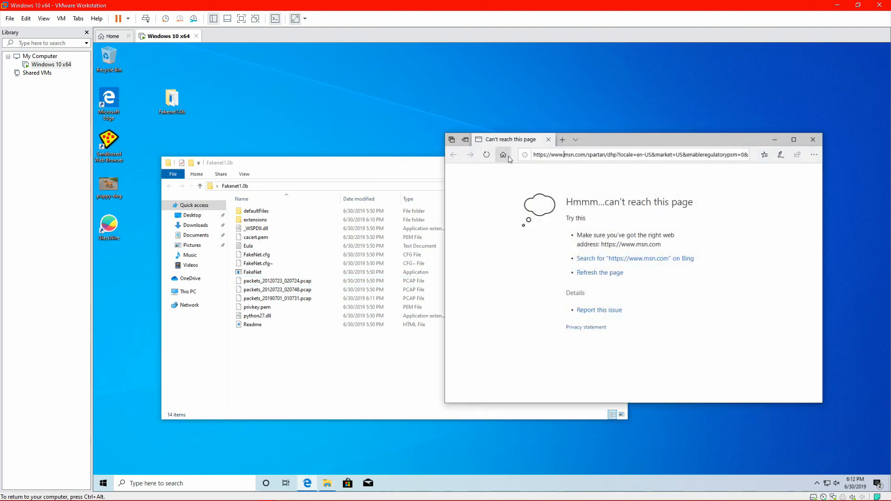
pyautogui.click(587, 155)
pyautogui.write('google.com')
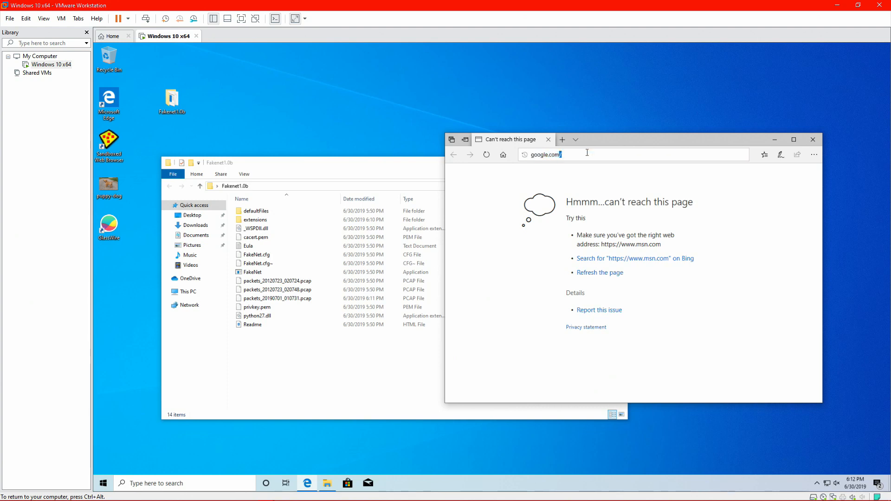
pyautogui.press('Return')
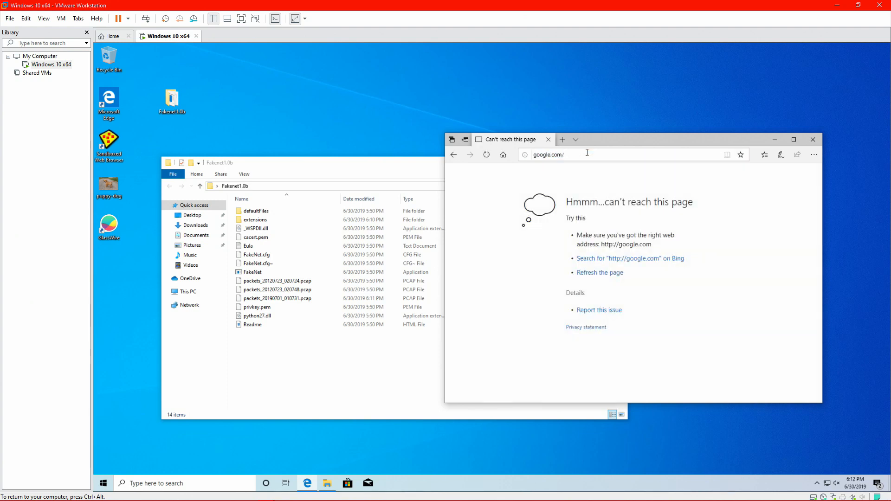
# - Reopen GlassWire from its background process and display its Firewall app list
pyautogui.click(818, 487)
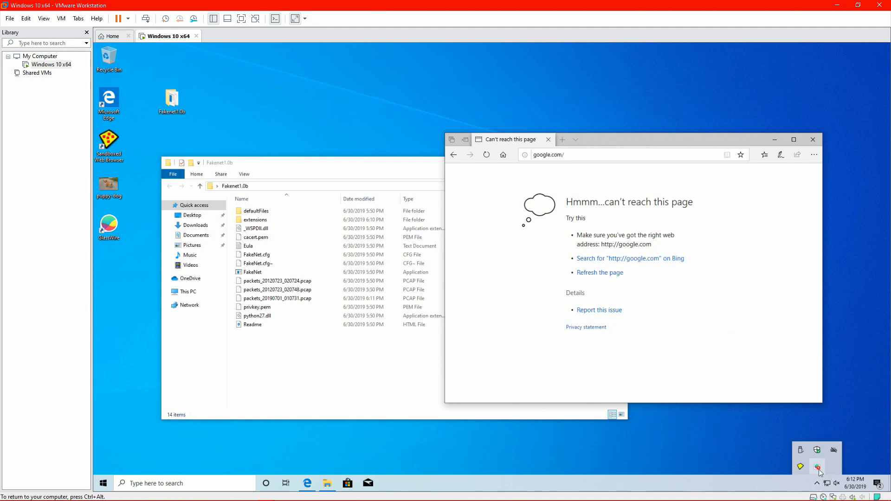
pyautogui.doubleClick(820, 470)
pyautogui.click(826, 471)
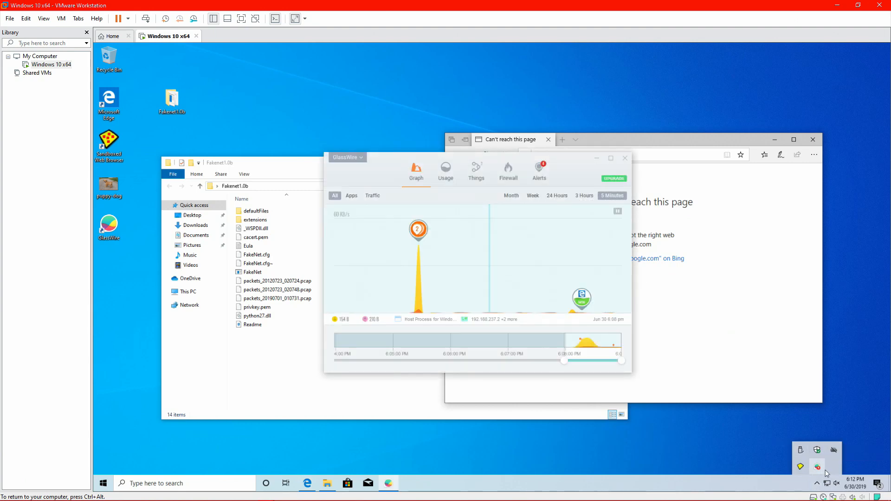
pyautogui.click(511, 175)
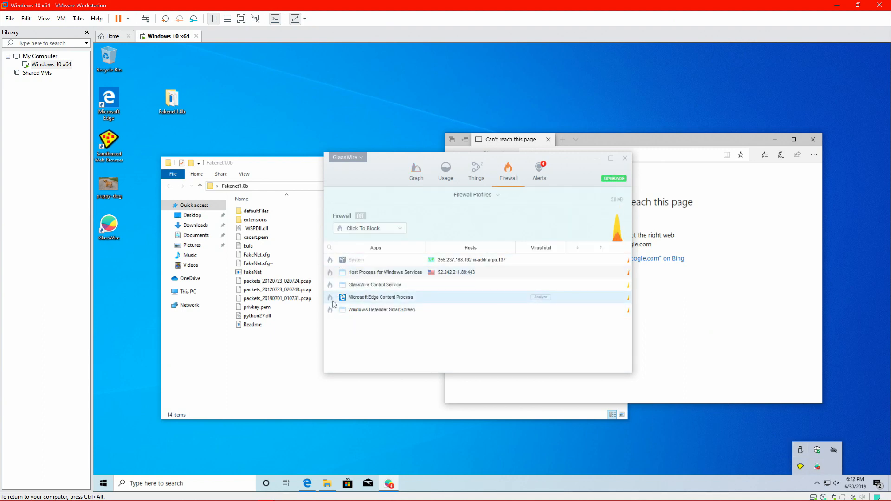
# - Close the GlassWire window and reload google.com in Microsoft Edge
pyautogui.click(626, 158)
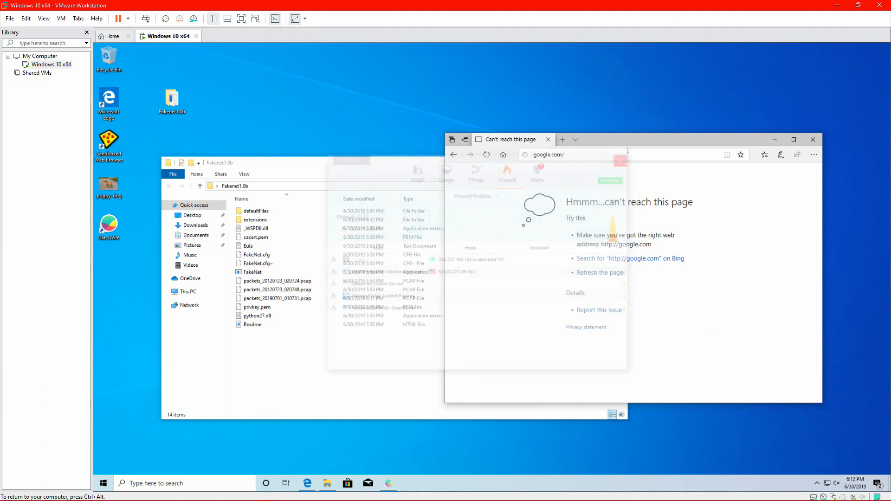
pyautogui.press('Return')
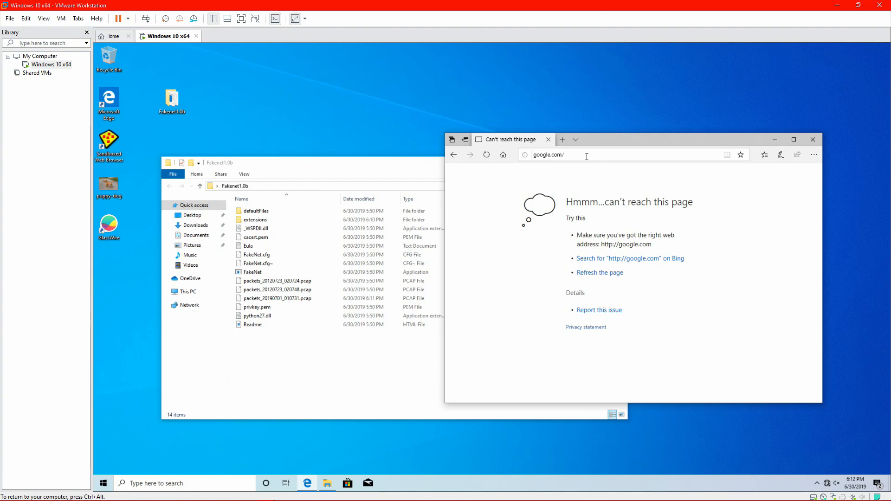
pyautogui.click(255, 255)
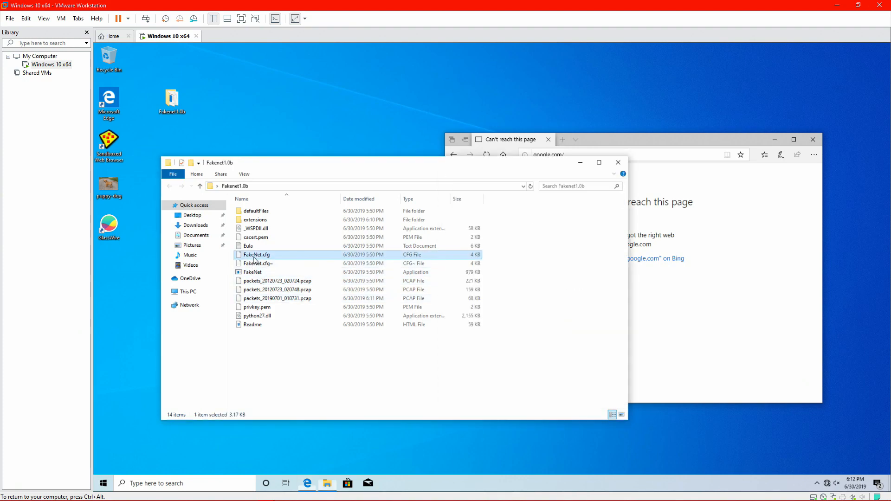
pyautogui.rightClick(255, 255)
pyautogui.click(239, 374)
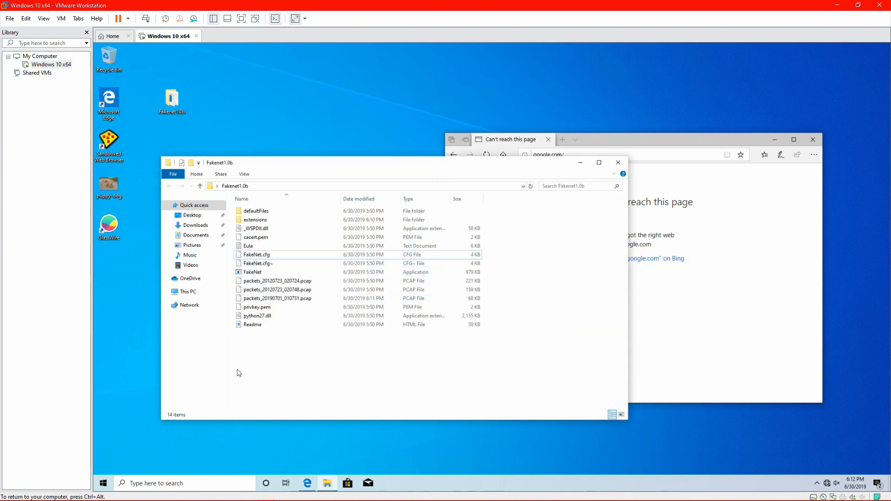
# - Launch Notepad and open FakeNet.cfg from the Fakenet1.0b folder in it
pyautogui.press('super')
pyautogui.write('note')
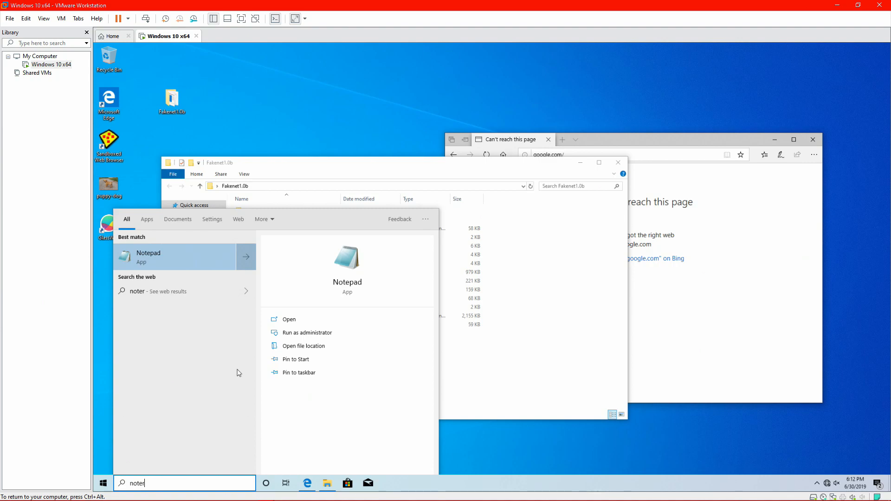
pyautogui.press('Return')
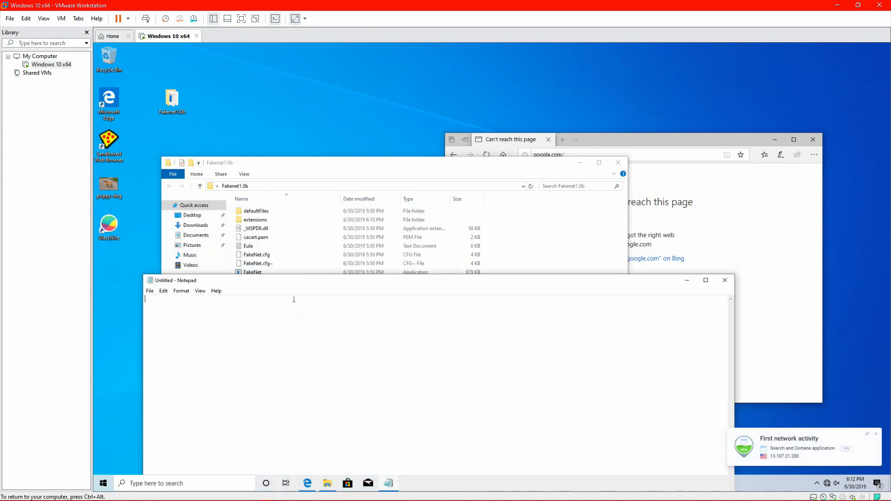
pyautogui.moveTo(269, 259); pyautogui.dragTo(352, 341)
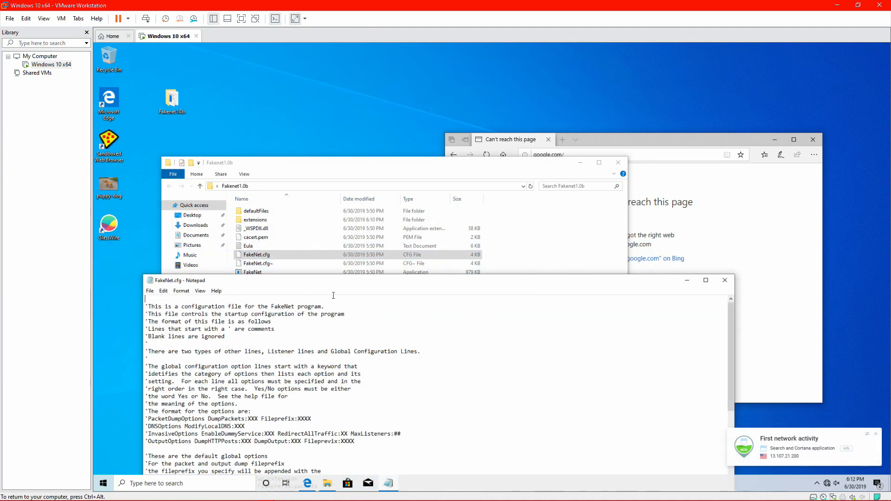
pyautogui.moveTo(330, 290); pyautogui.dragTo(385, 163)
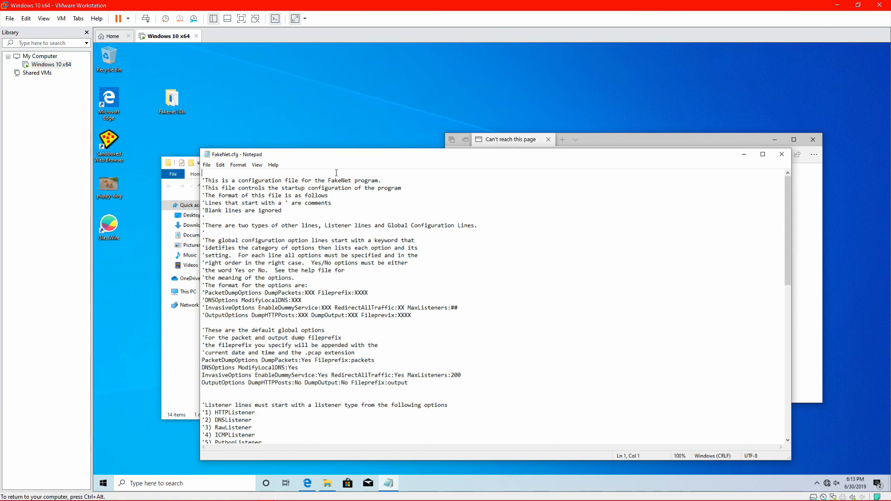
# - Read through the global options and listener entry formats in FakeNet.cfg
pyautogui.moveTo(336, 154); pyautogui.dragTo(392, 109)
pyautogui.scroll(-7, 428, 269)
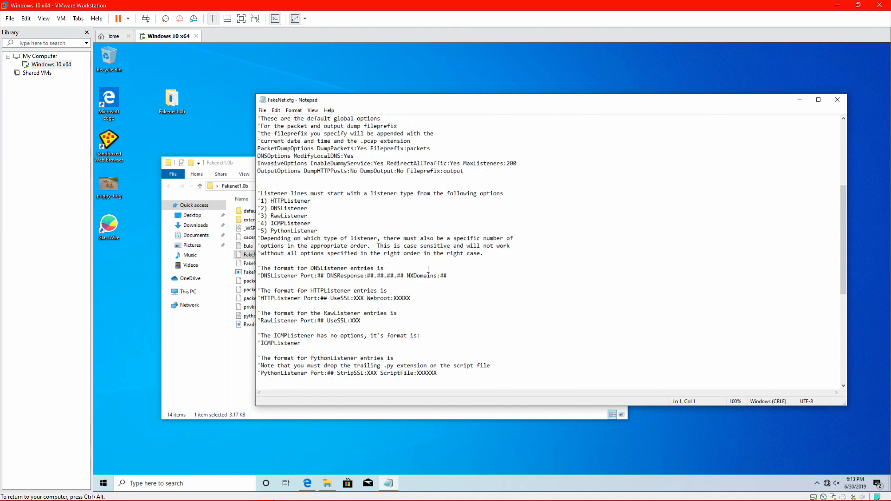
pyautogui.scroll(-3, 428, 270)
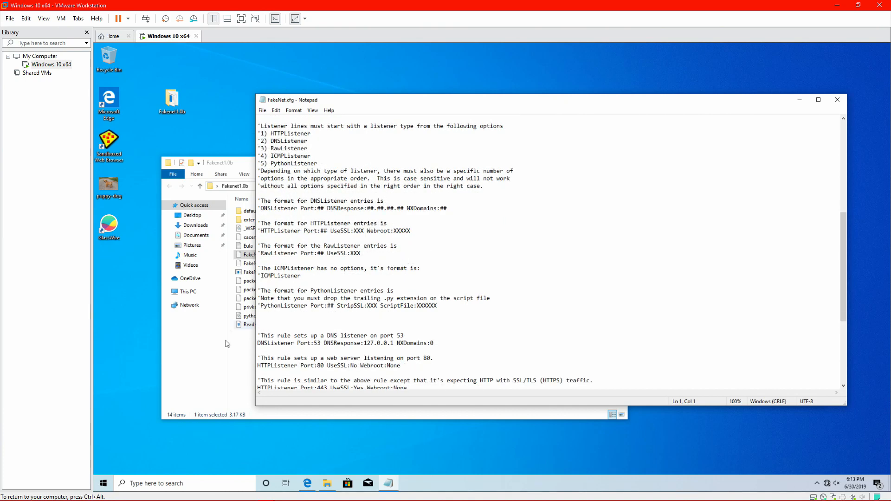
# - Close the Fakenet1.0b folder window and the Notepad window holding FakeNet.cfg
pyautogui.click(240, 367)
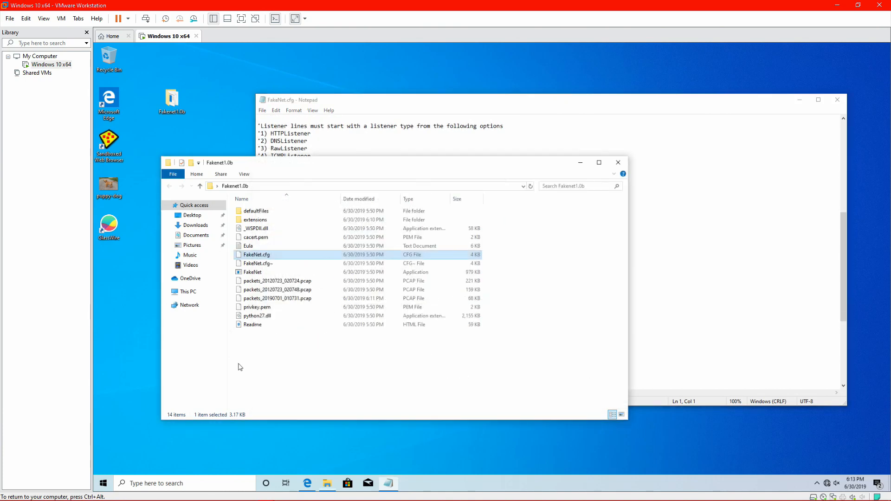
pyautogui.click(285, 283)
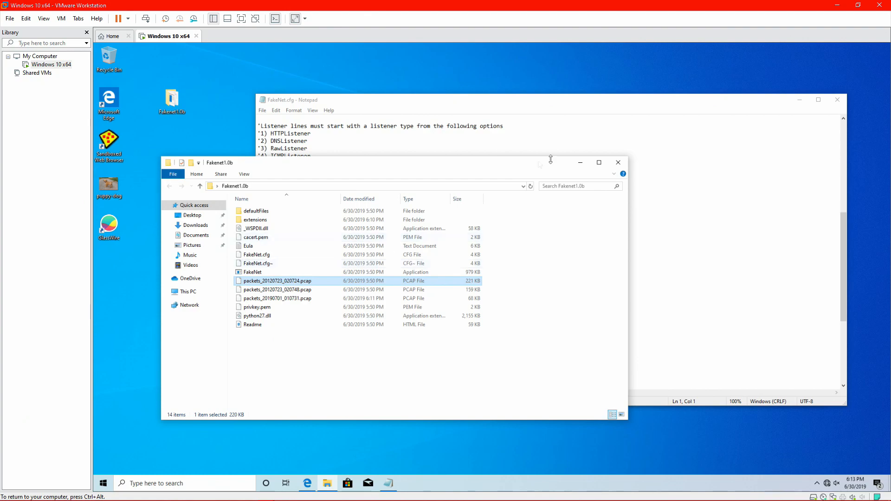
pyautogui.click(618, 162)
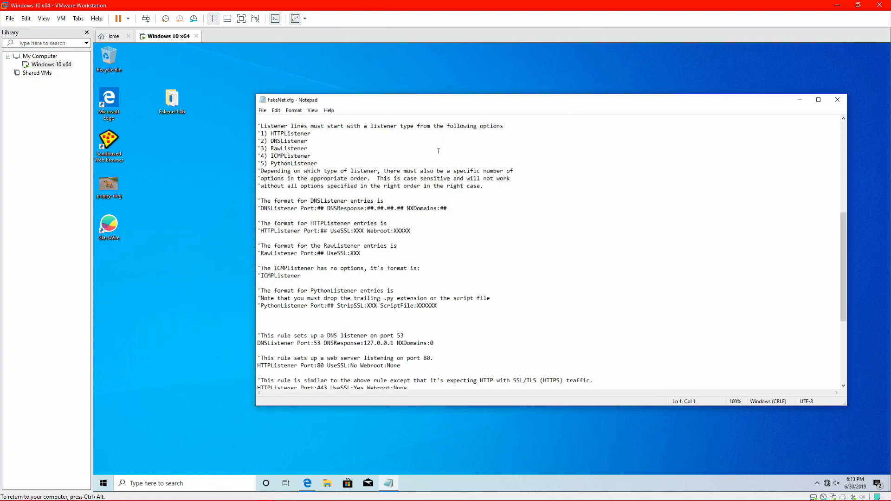
pyautogui.moveTo(497, 104); pyautogui.dragTo(356, 175)
pyautogui.click(694, 171)
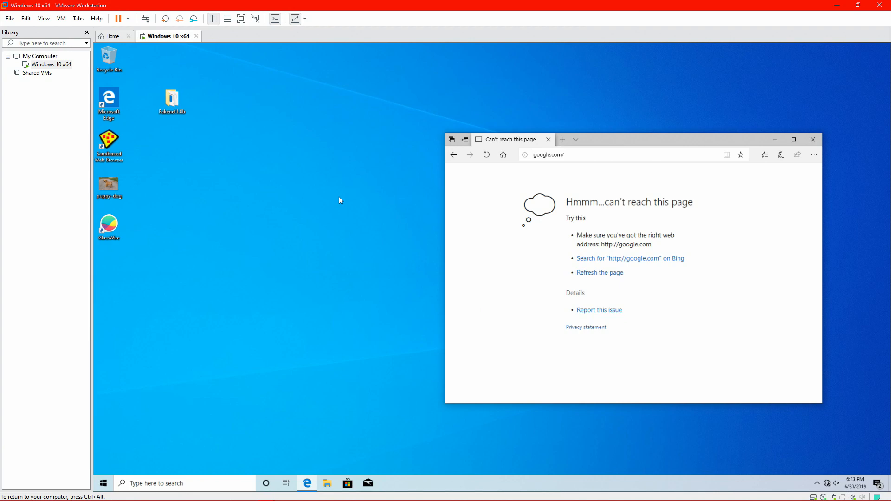
# - Switch from the virtual machine to Chrome and open the Cyberpunk 2077 PC page from the CDKeys pre-orders list
pyautogui.hotkey('ctrl', 'alt')
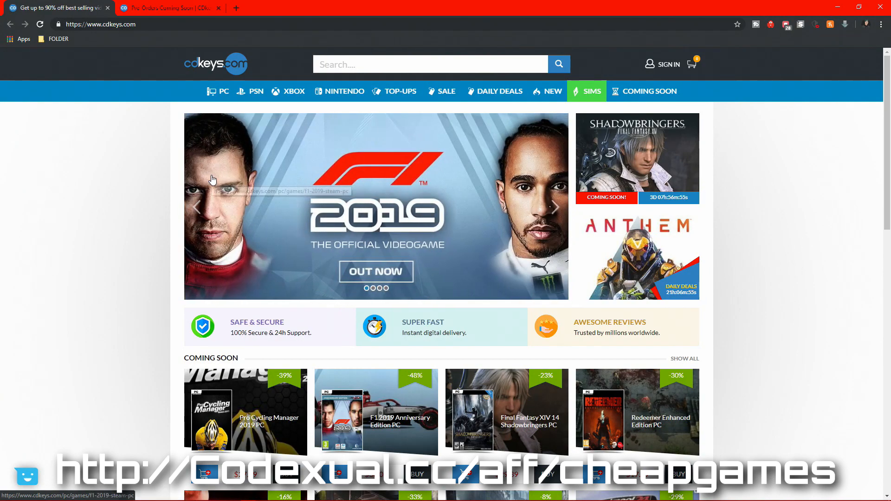
pyautogui.click(167, 6)
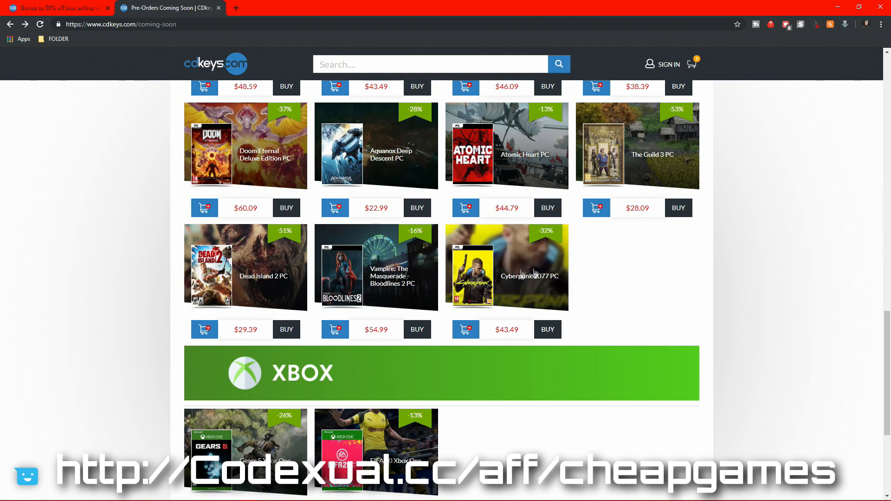
pyautogui.click(506, 276)
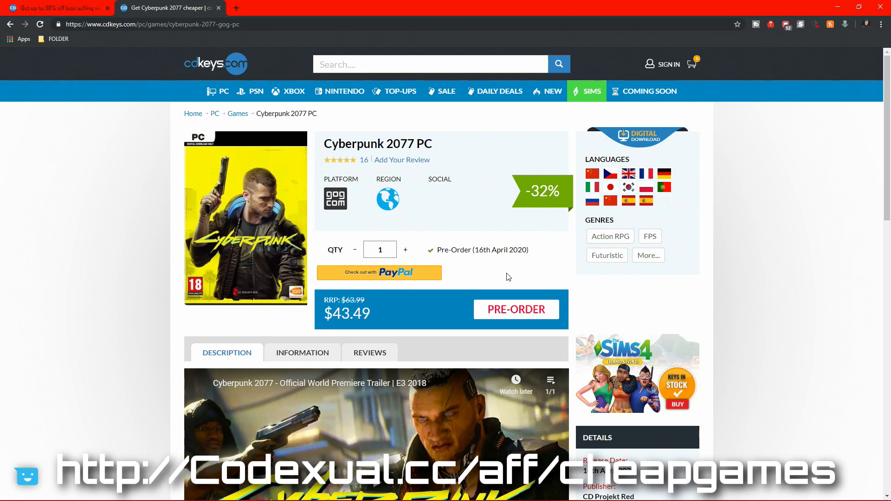
# - Open The Sims collection on the other CDKeys page and look through its PC offers
pyautogui.click(77, 7)
pyautogui.click(598, 94)
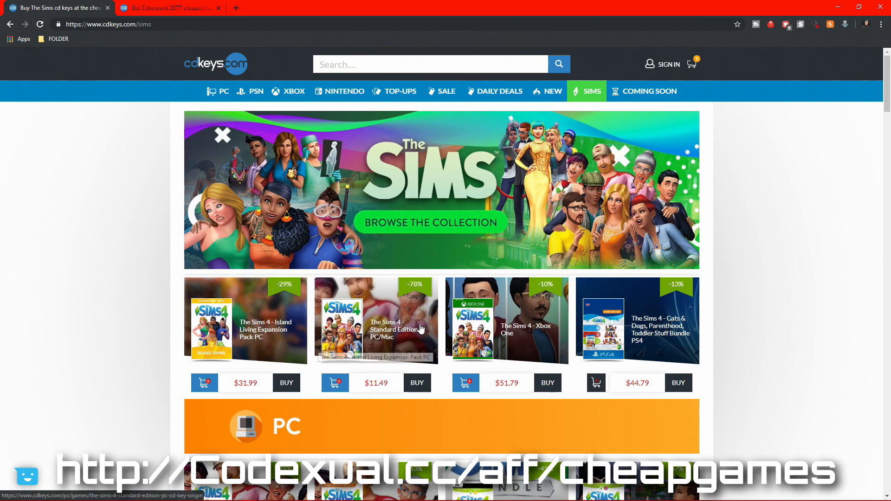
pyautogui.scroll(-5, 427, 325)
pyautogui.scroll(-1, 428, 327)
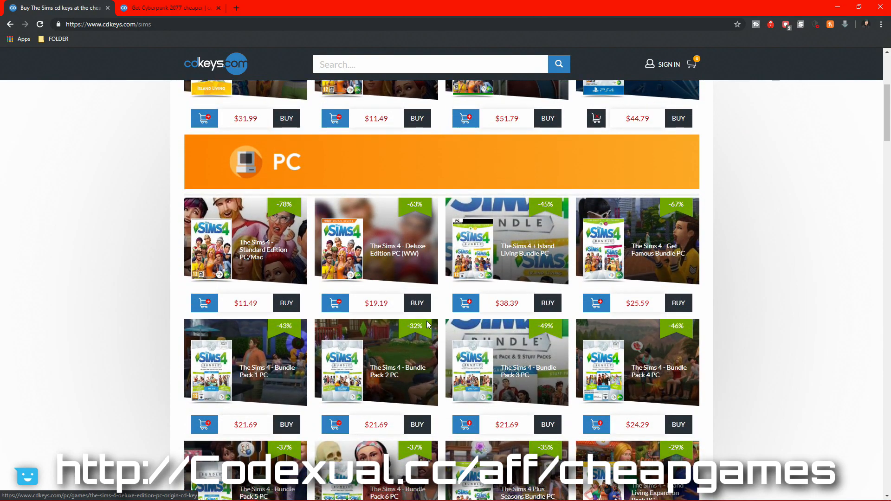
pyautogui.scroll(3, 132, 215)
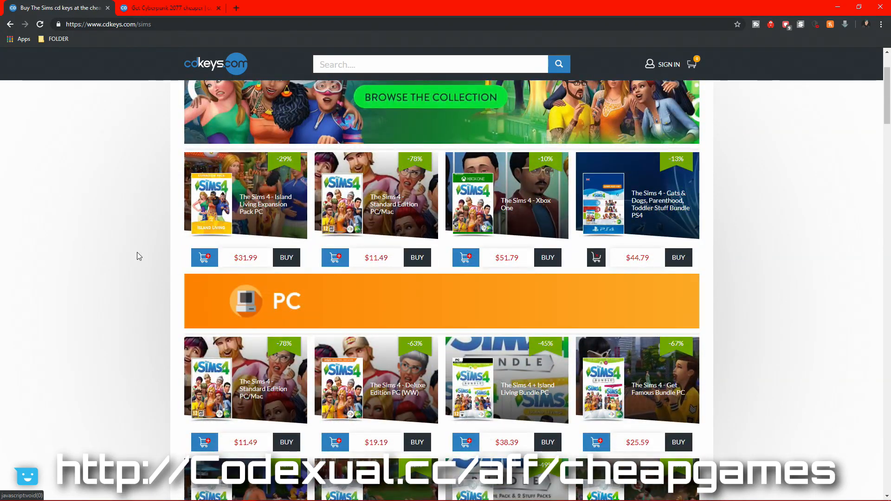
pyautogui.scroll(1, 162, 153)
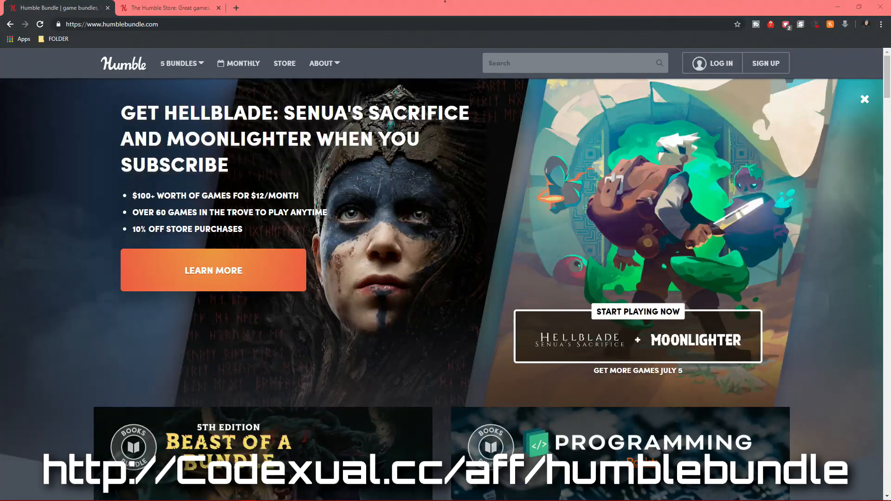
# - Look through the bundles and sales featured on the Humble Bundle home page
pyautogui.scroll(-7, 782, 465)
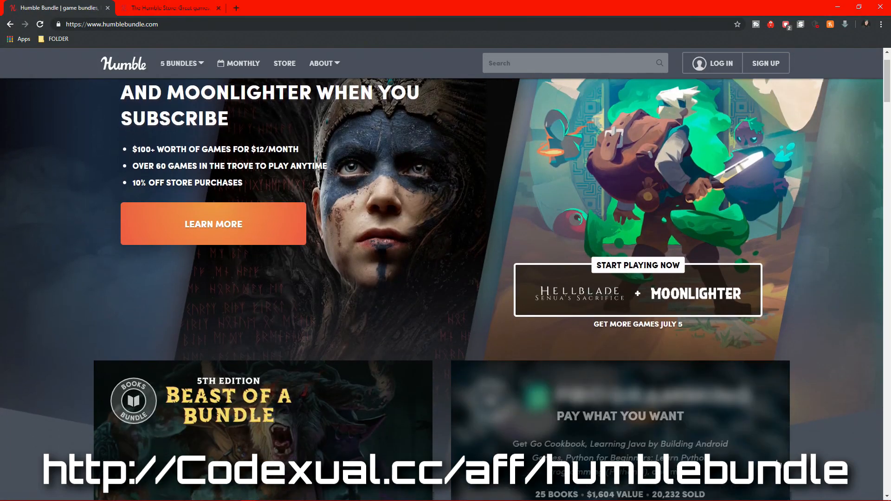
pyautogui.scroll(4, 781, 464)
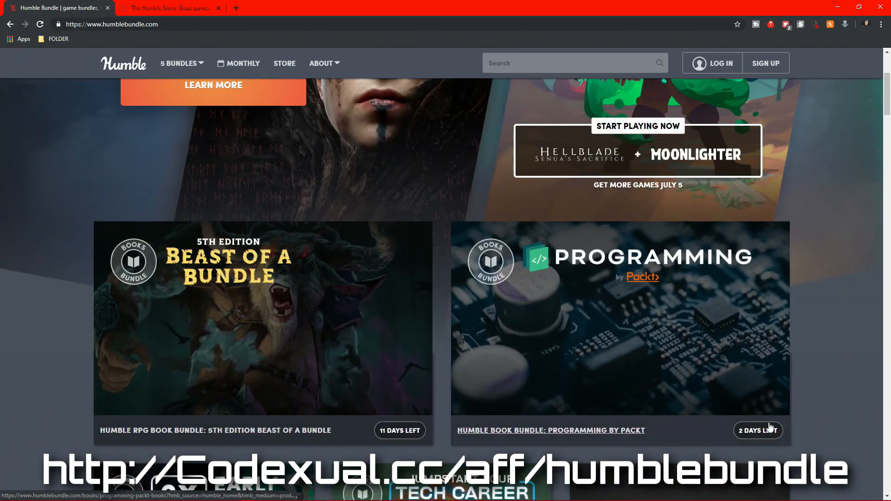
pyautogui.scroll(-6, 770, 419)
pyautogui.scroll(-3, 770, 419)
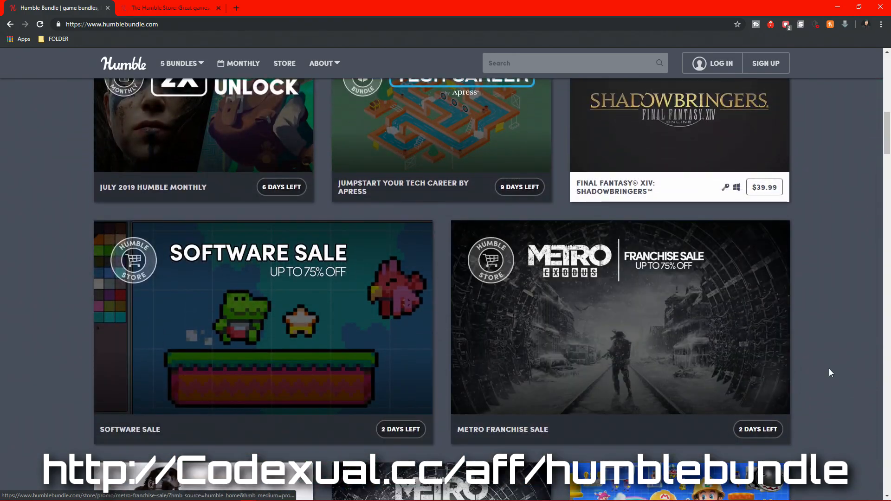
pyautogui.scroll(1, 829, 373)
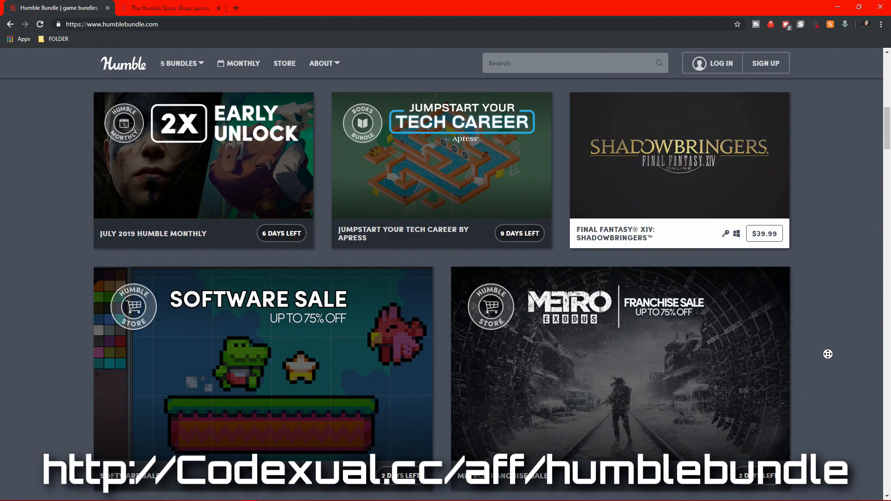
pyautogui.scroll(10, 829, 354)
pyautogui.scroll(-1, 823, 252)
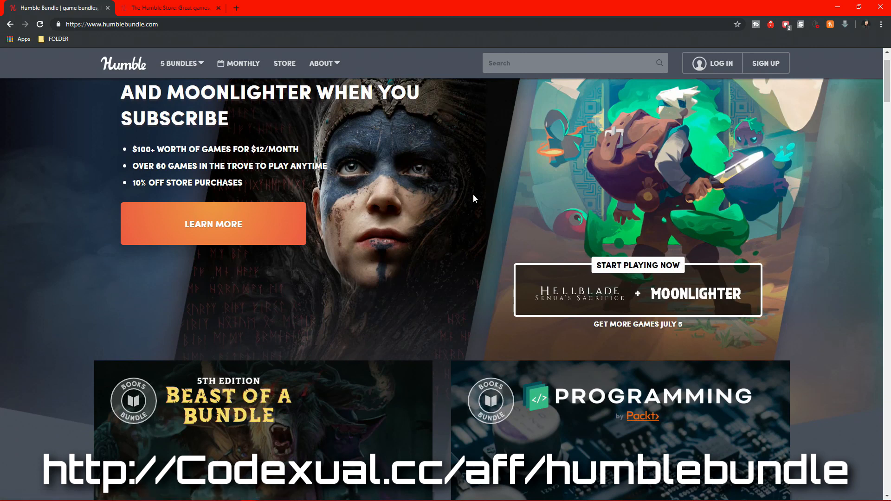
pyautogui.scroll(-2, 478, 238)
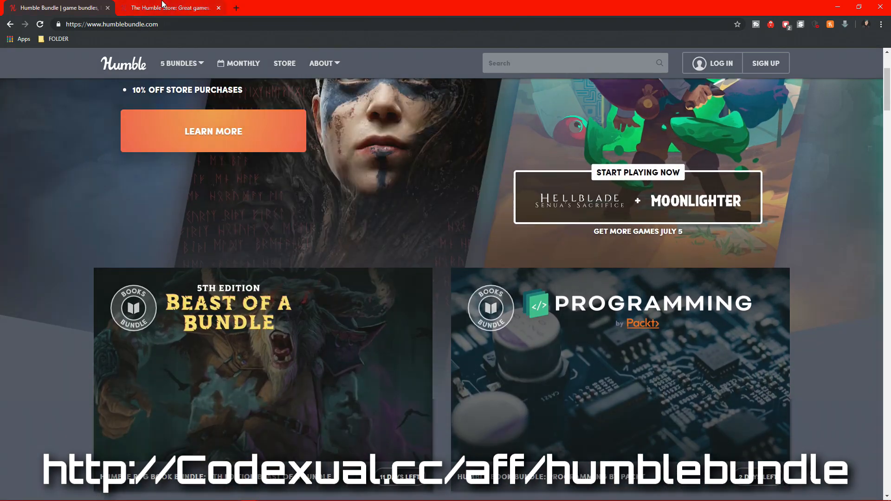
# - Switch to the Humble Store page and browse its featured sales and popular games
pyautogui.click(163, 4)
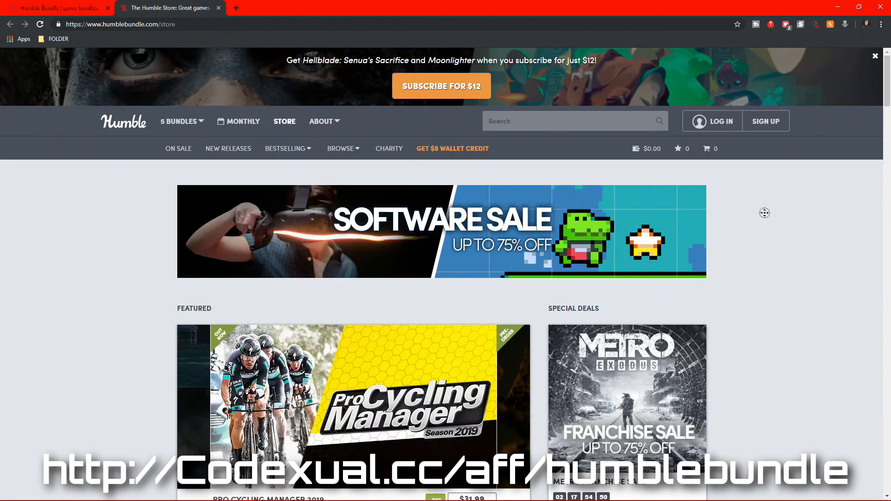
pyautogui.scroll(-7, 765, 212)
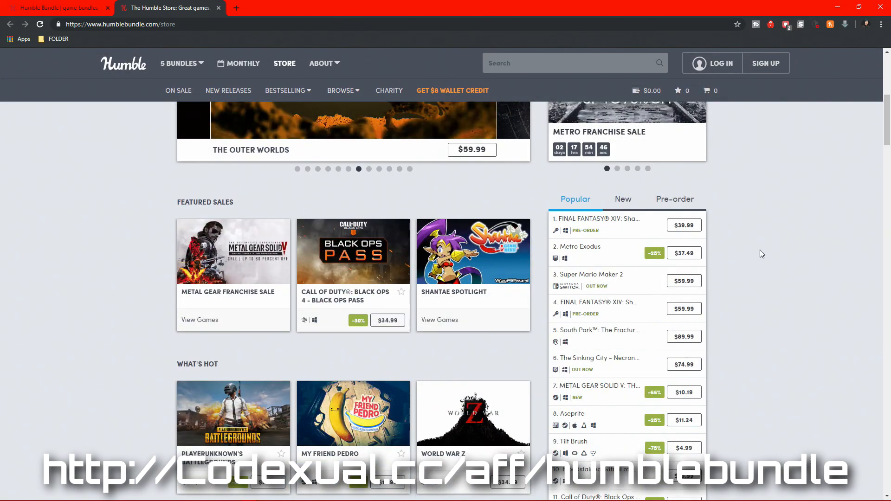
pyautogui.scroll(-4, 760, 250)
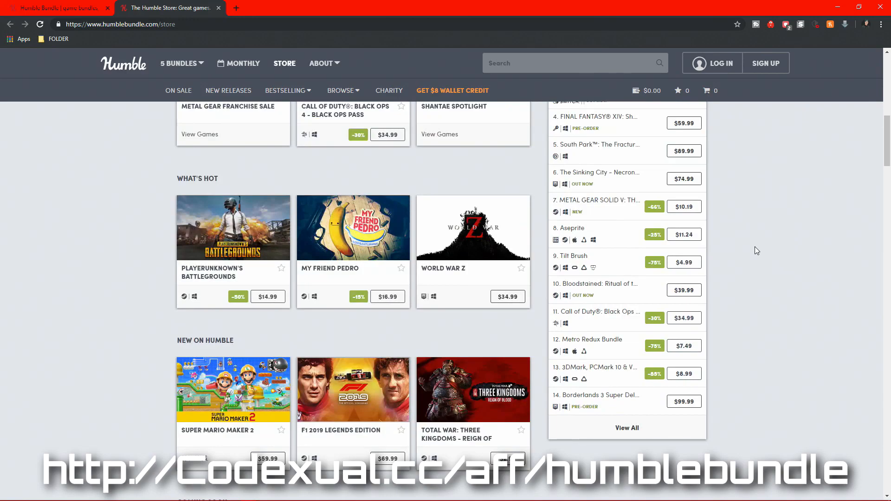
pyautogui.scroll(12, 755, 247)
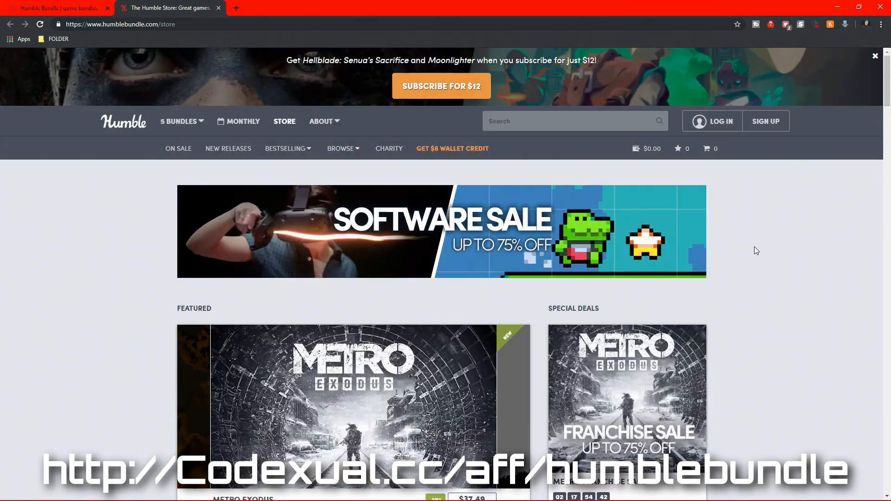